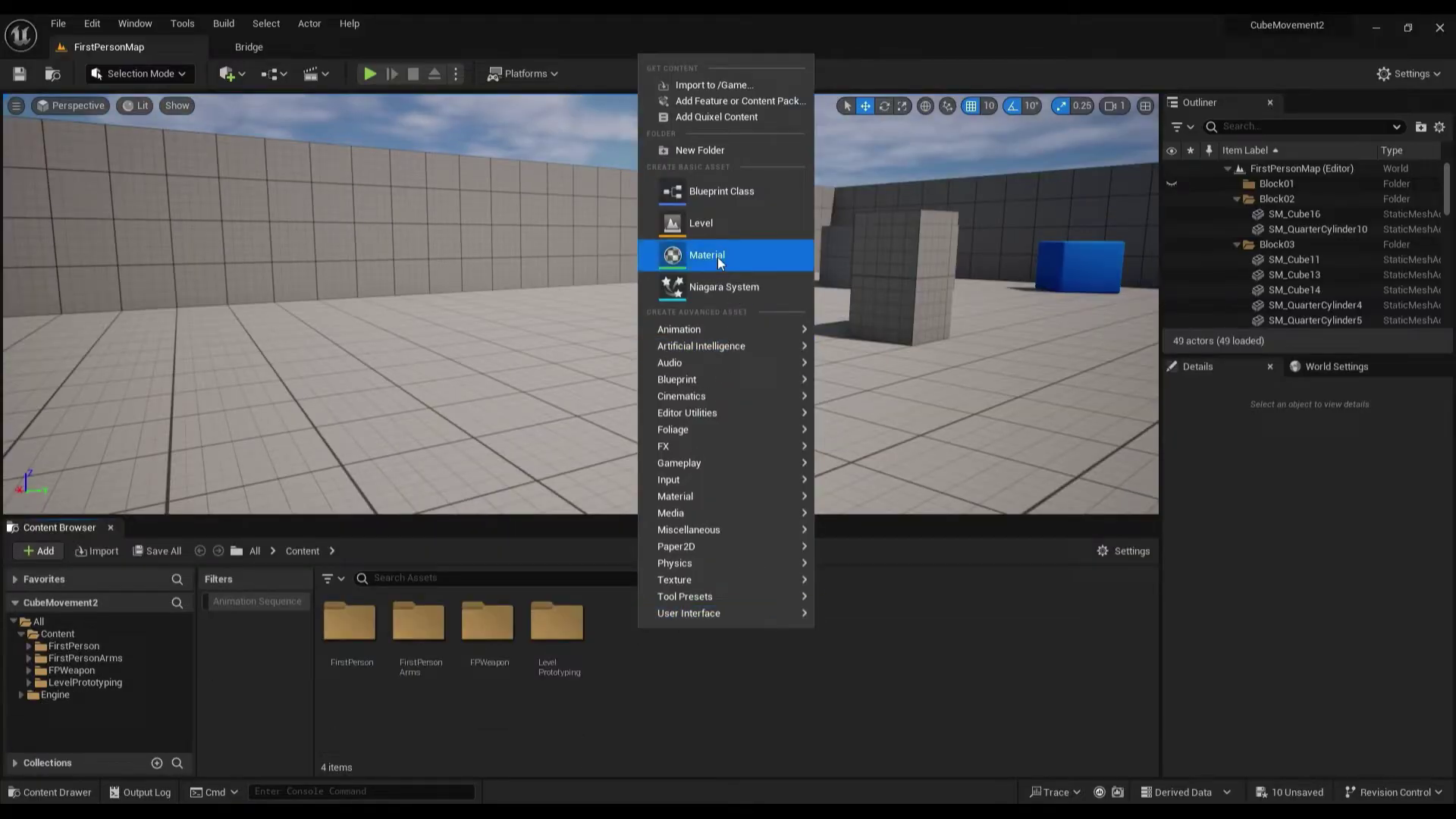
Create a new blueprint class with Actor as its parent, named BP_FloatingStone
{"action": "left_click", "coordinate": [720, 193]}
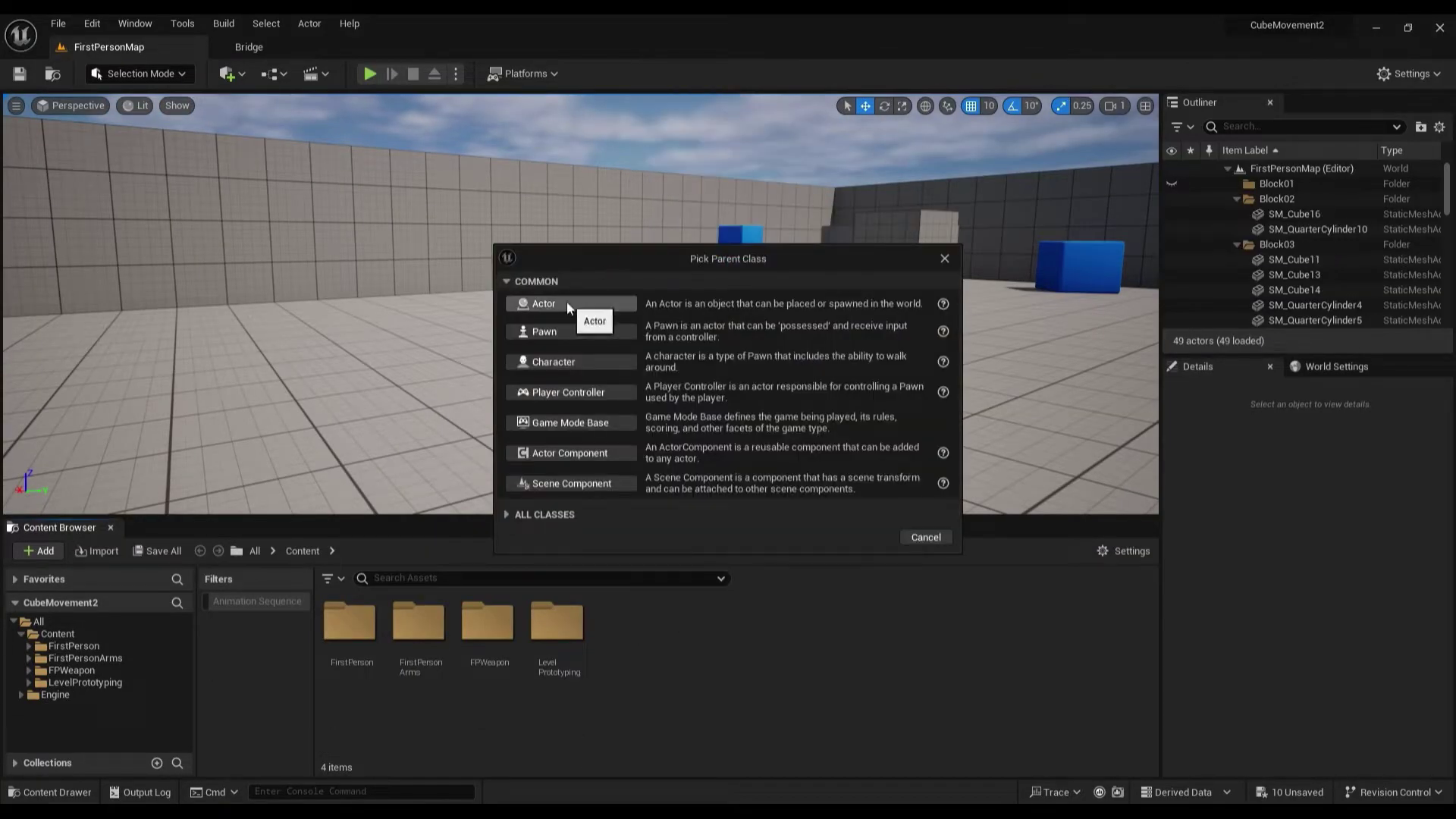
{"action": "left_click", "coordinate": [580, 304]}
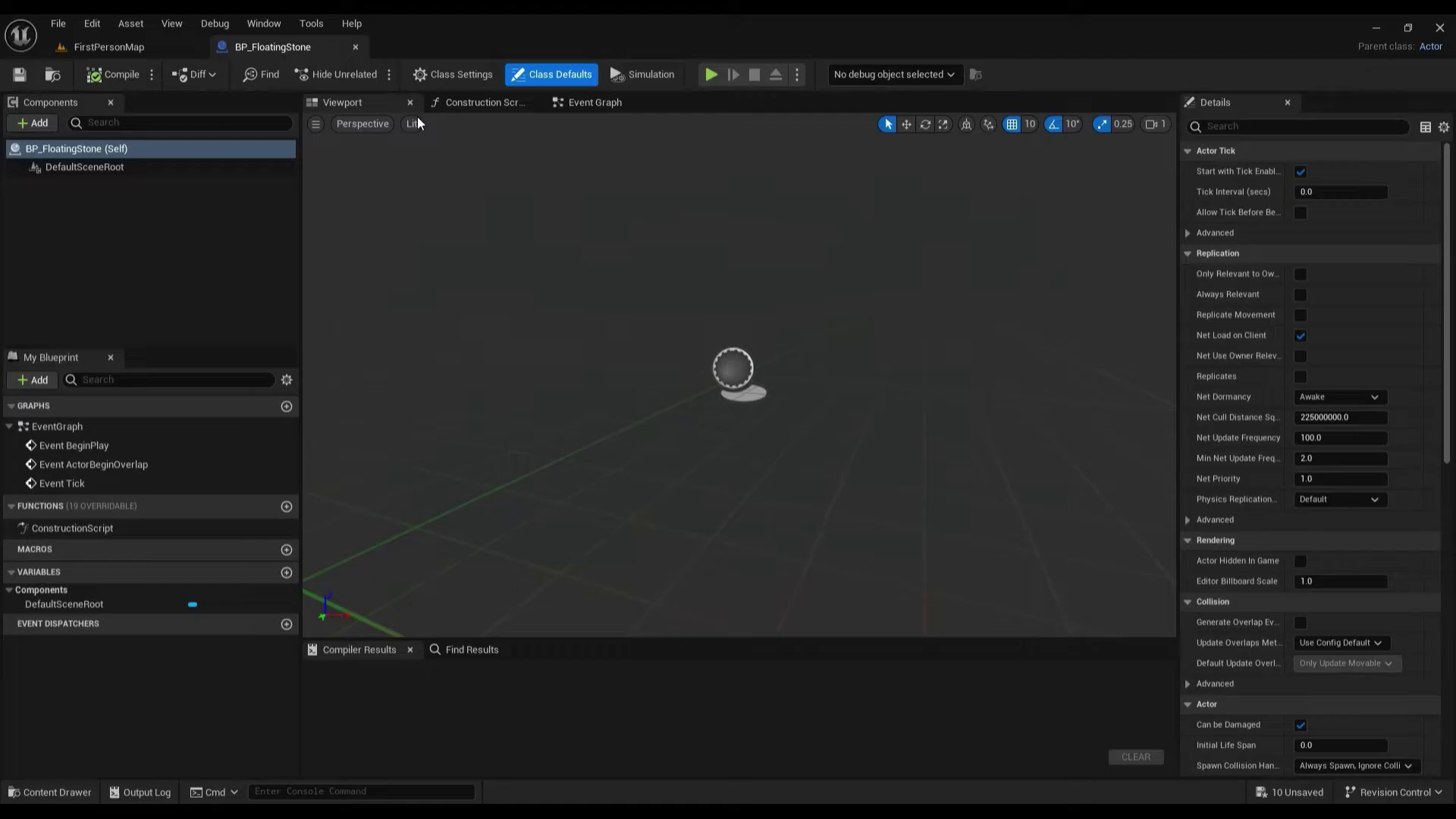
Add a Cube component to BP_FloatingStone and compile the blueprint
{"action": "left_click", "coordinate": [32, 122]}
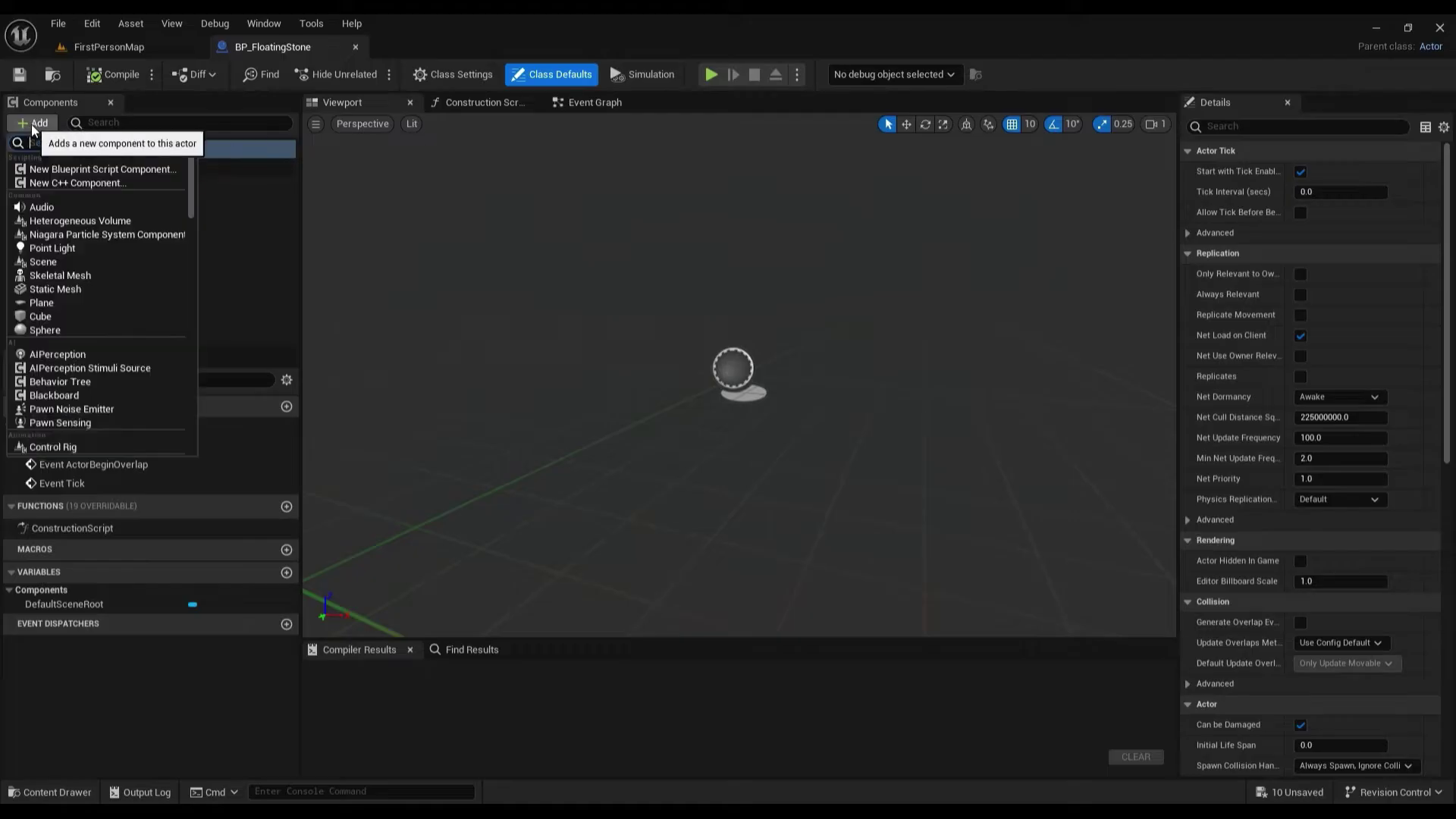
{"action": "type", "text": "cube"}
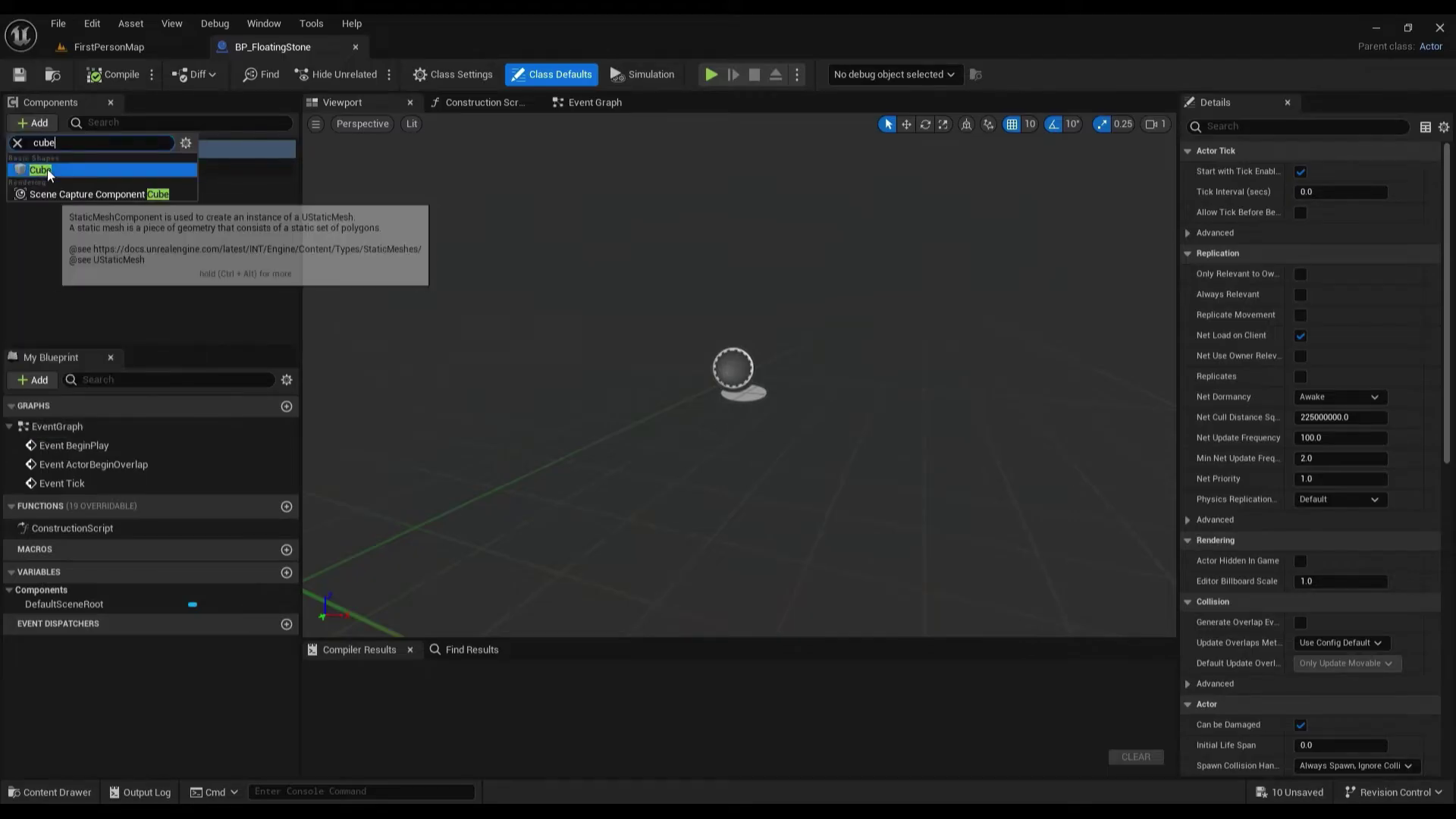
{"action": "left_click", "coordinate": [46, 170]}
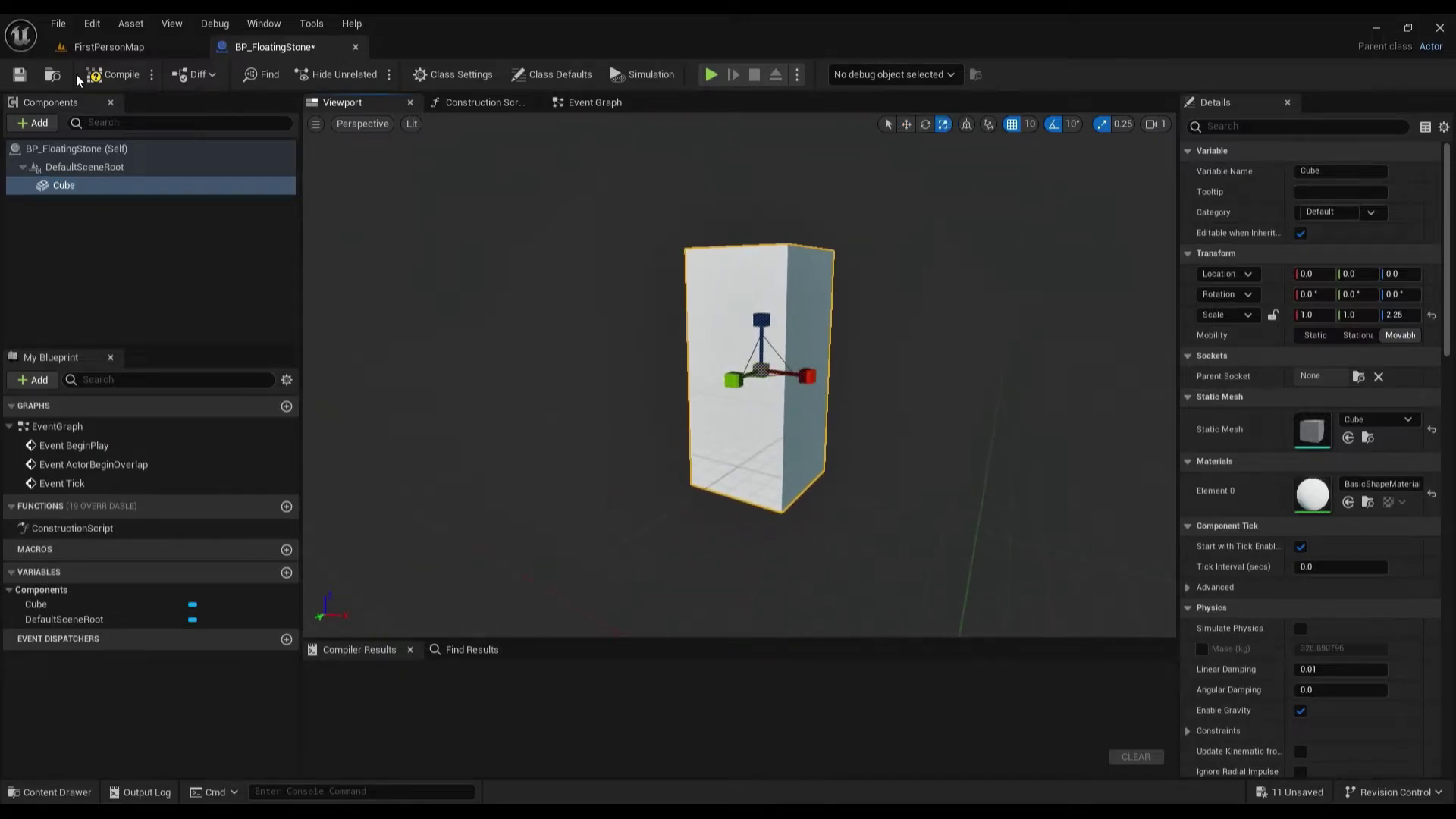
{"action": "left_click", "coordinate": [114, 75]}
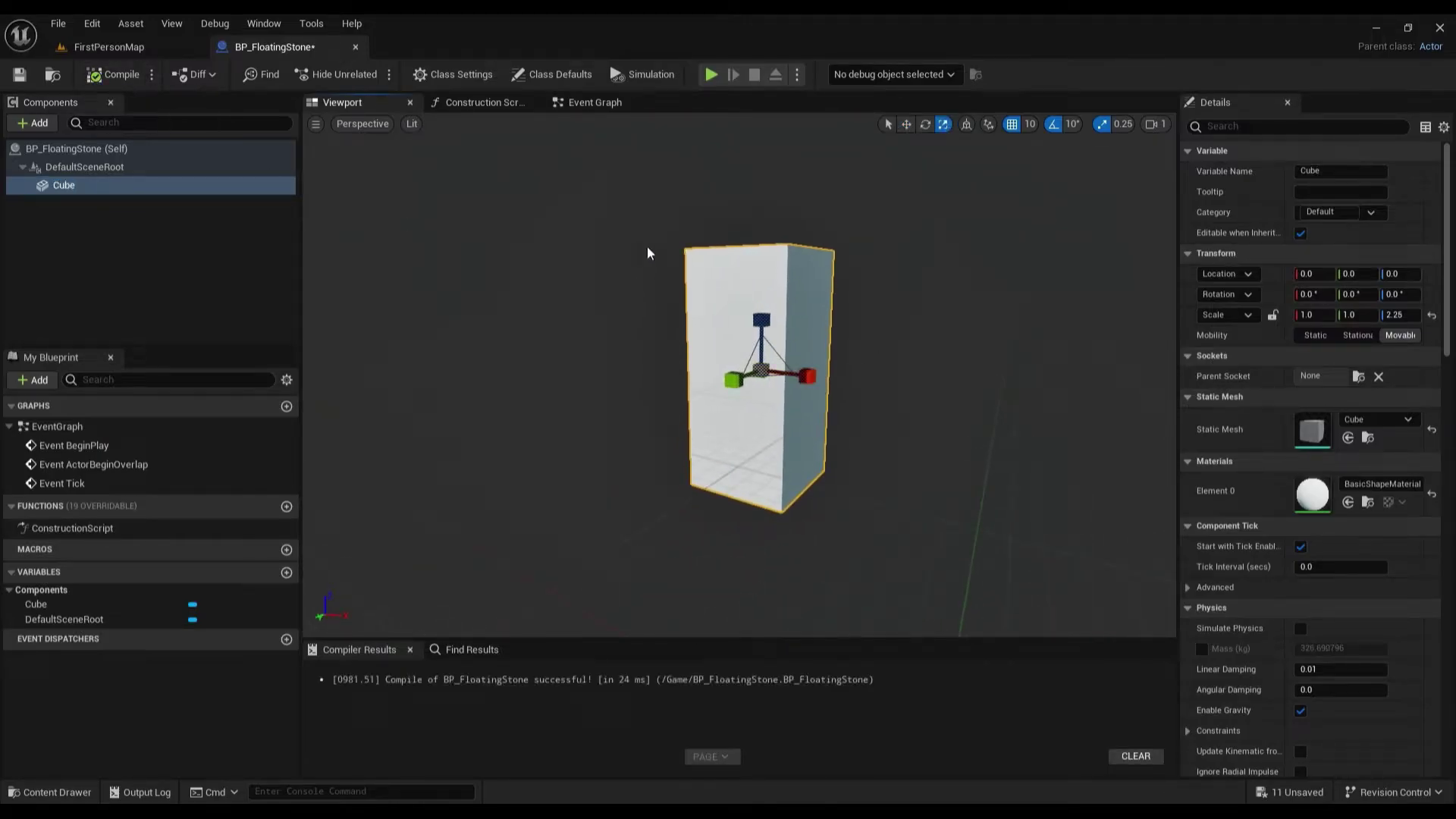
Place BP_FloatingStone in FirstPersonMap, raise it above the floor, and return to the blueprint
{"action": "left_click", "coordinate": [109, 47]}
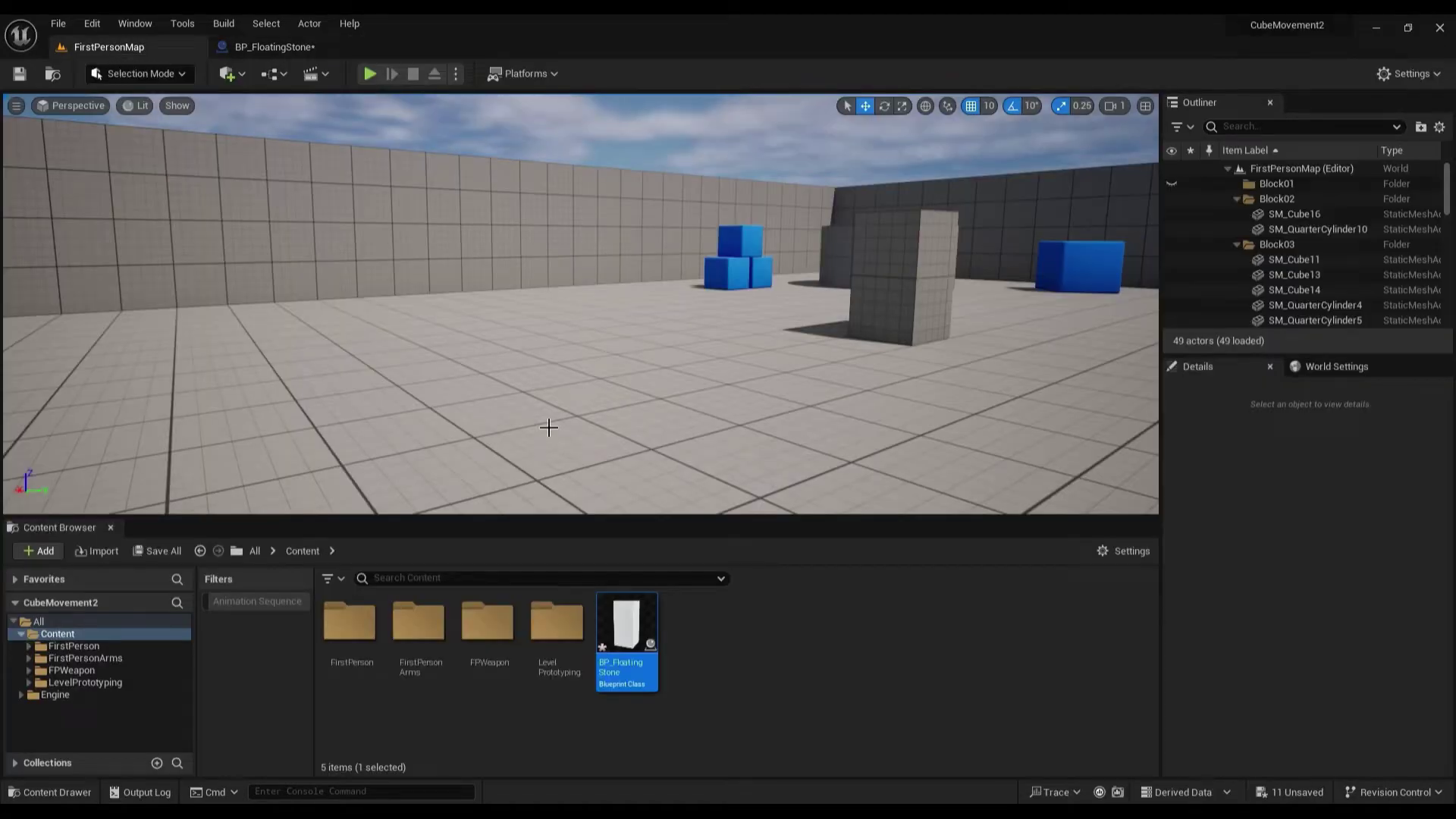
{"action": "mouse_move", "coordinate": [626, 632]}
{"action": "left_mouse_down"}
{"action": "mouse_move", "coordinate": [778, 330]}
{"action": "mouse_move", "coordinate": [770, 213]}
{"action": "left_mouse_up"}
{"action": "right_click_drag", "start_coordinate": [862, 308], "coordinate": [850, 289]}
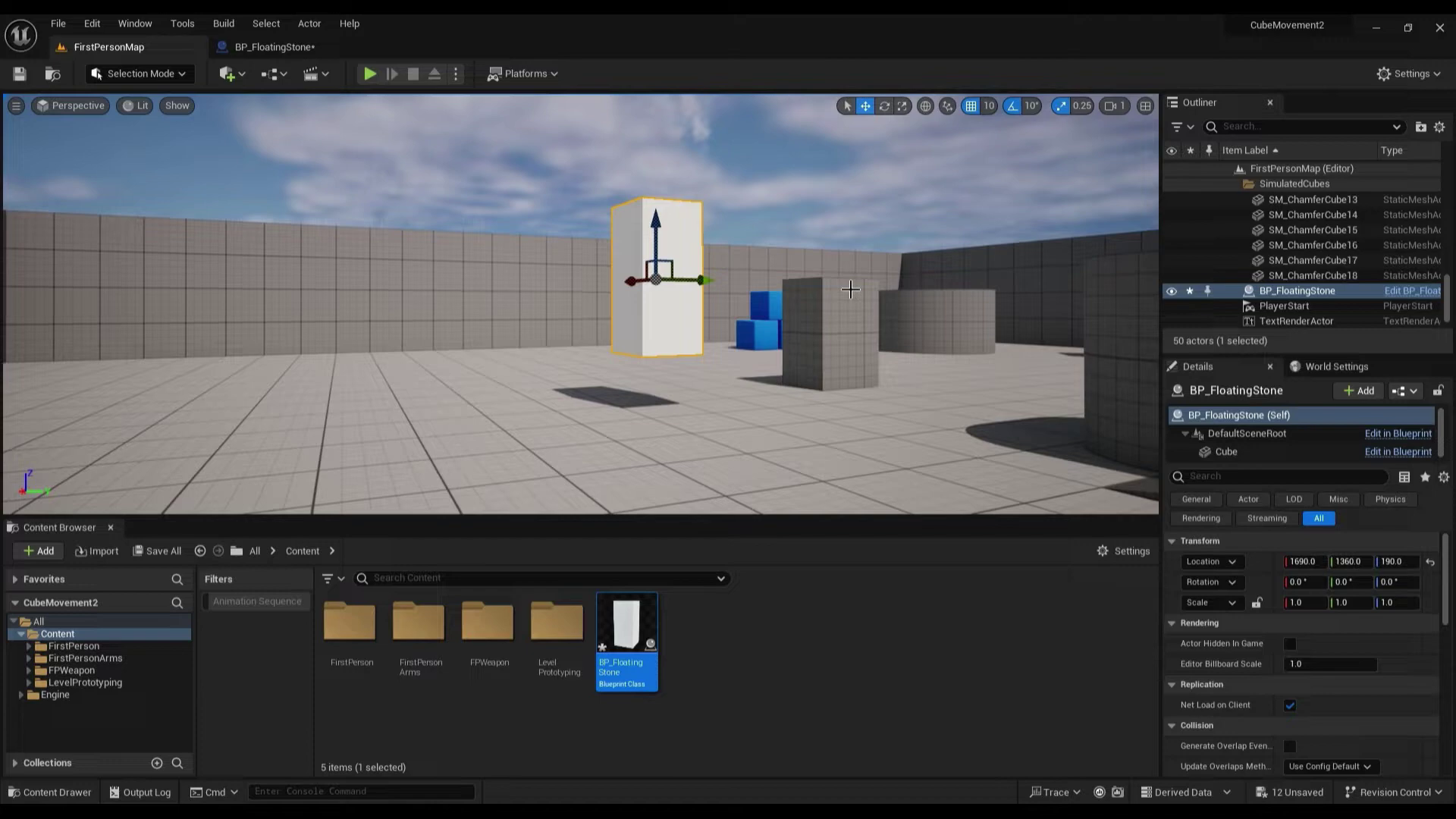
{"action": "left_click", "coordinate": [275, 47]}
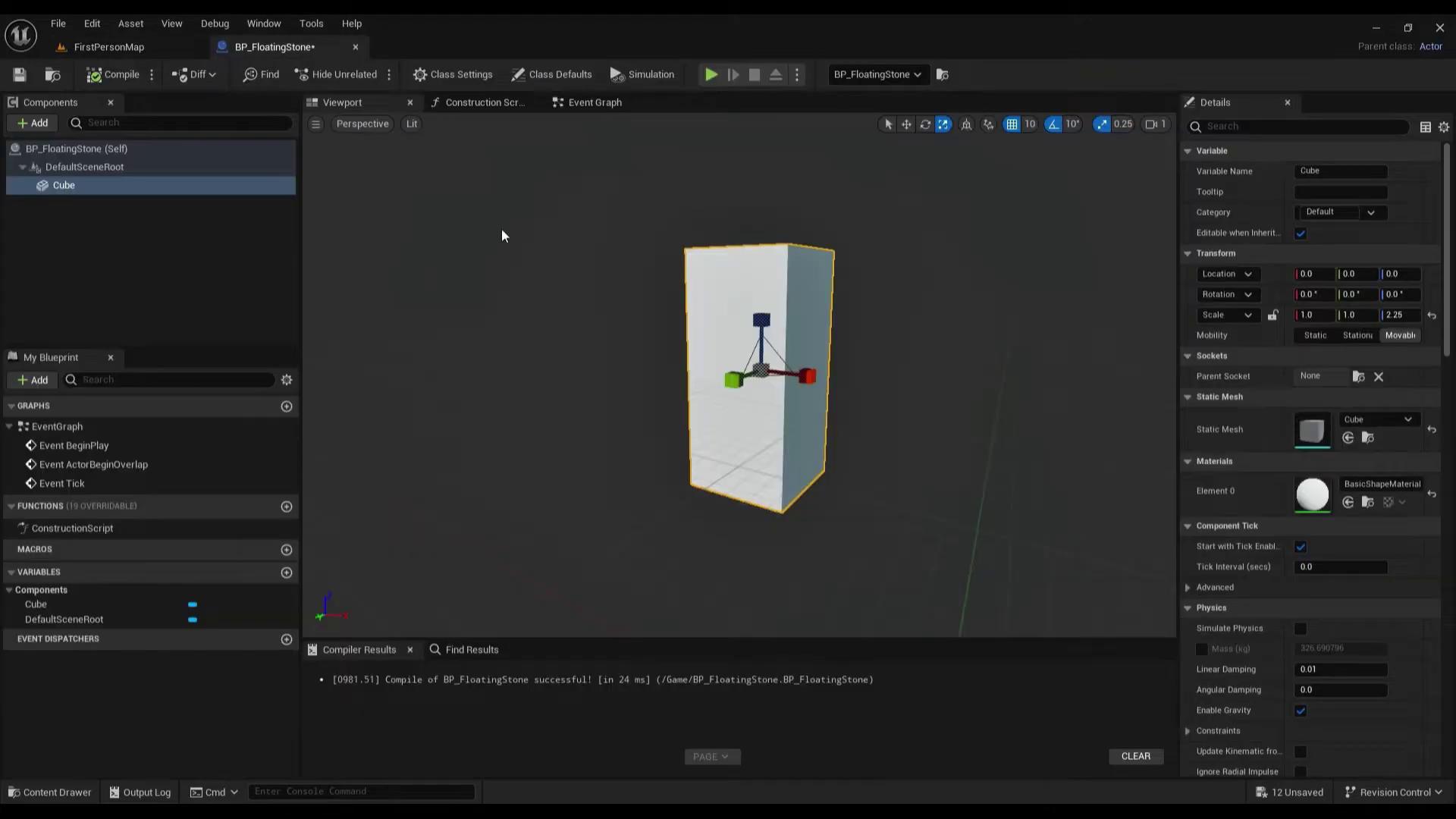
Add a Timeline node to the event graph and name it FloatingAnim
{"action": "left_click", "coordinate": [607, 105]}
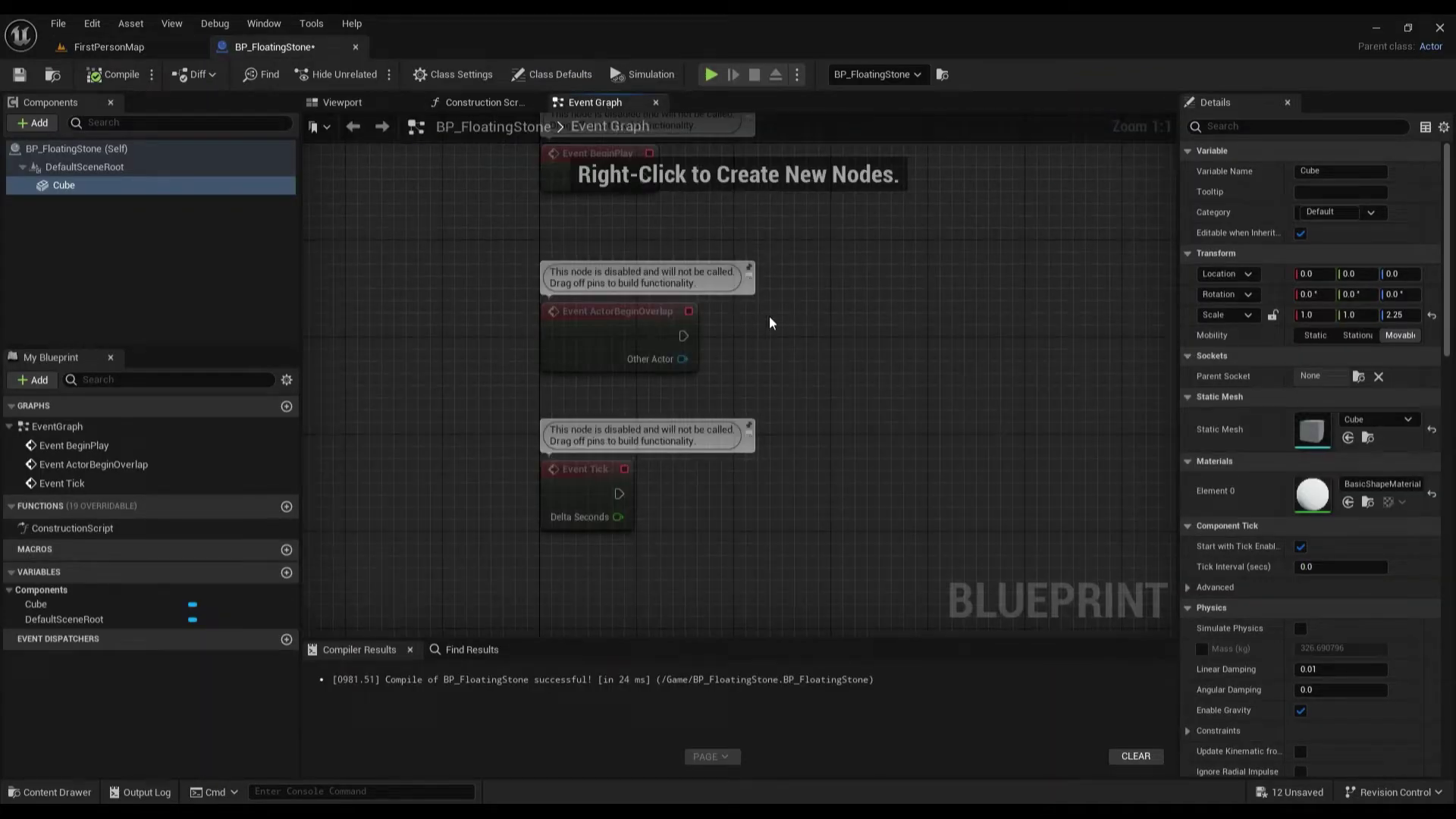
{"action": "right_click_drag", "start_coordinate": [891, 273], "coordinate": [753, 504]}
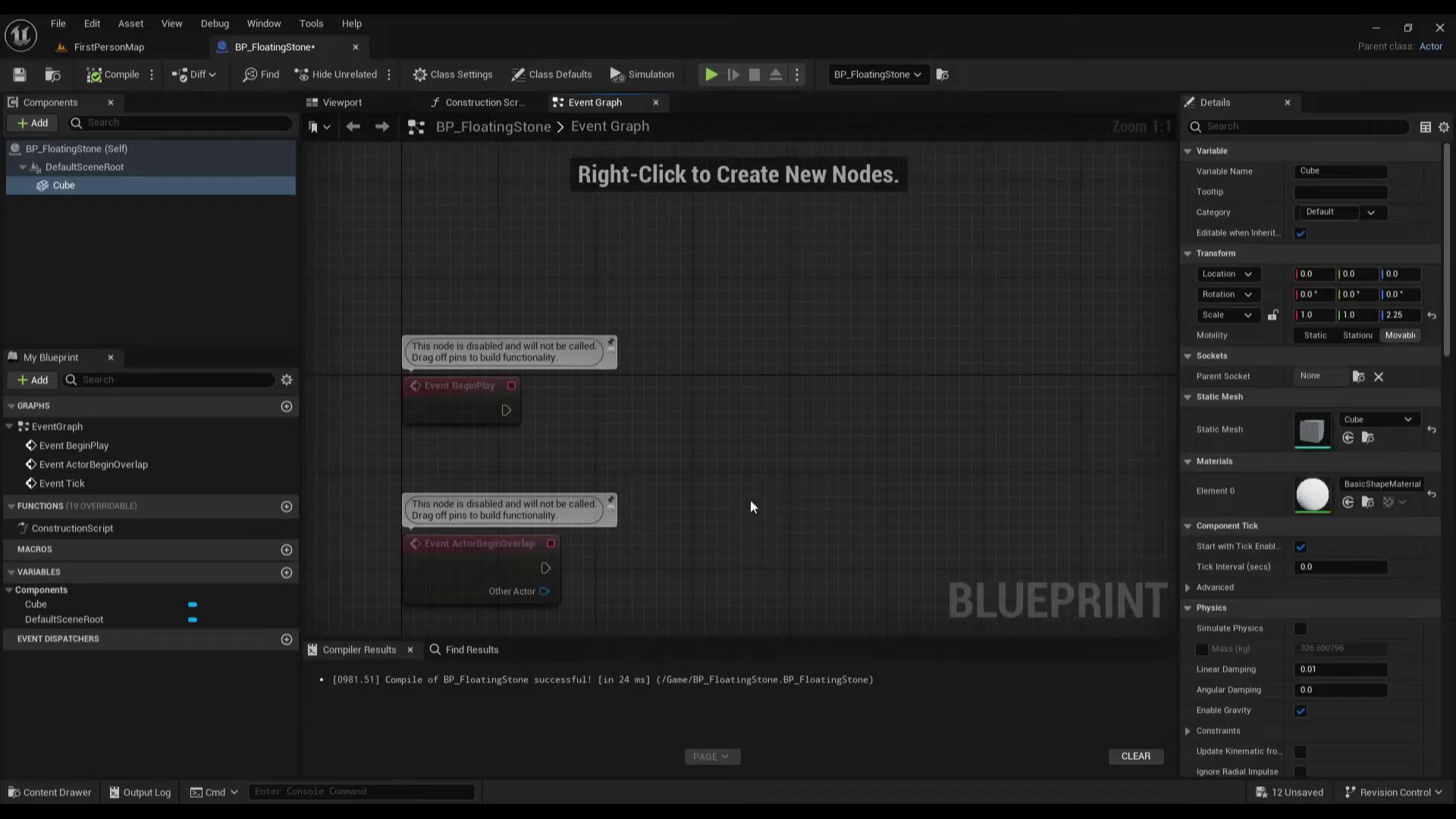
{"action": "right_click", "coordinate": [745, 365]}
{"action": "type", "text": "timeline"}
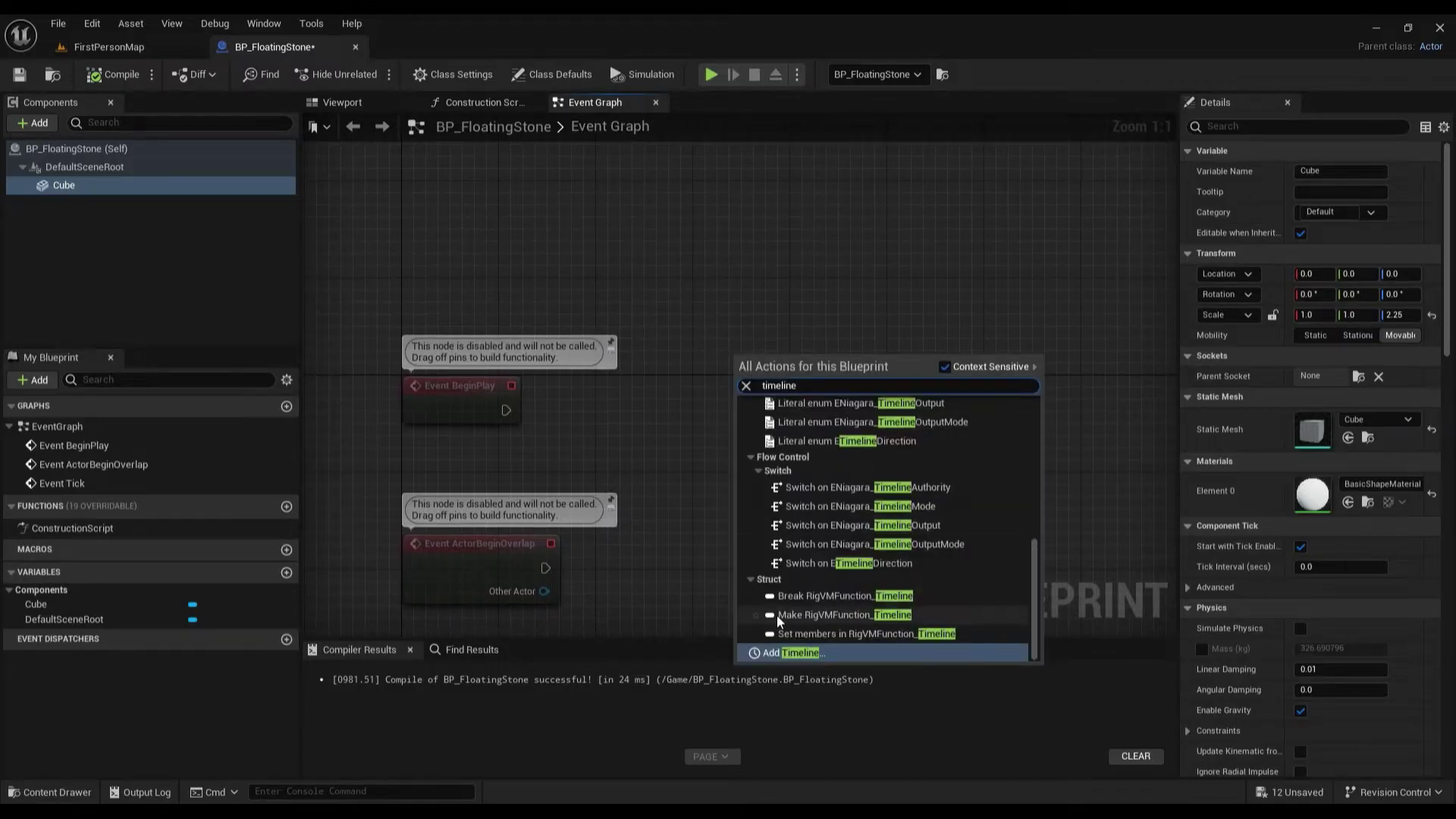
{"action": "left_click", "coordinate": [814, 652]}
{"action": "type", "text": "Floating"}
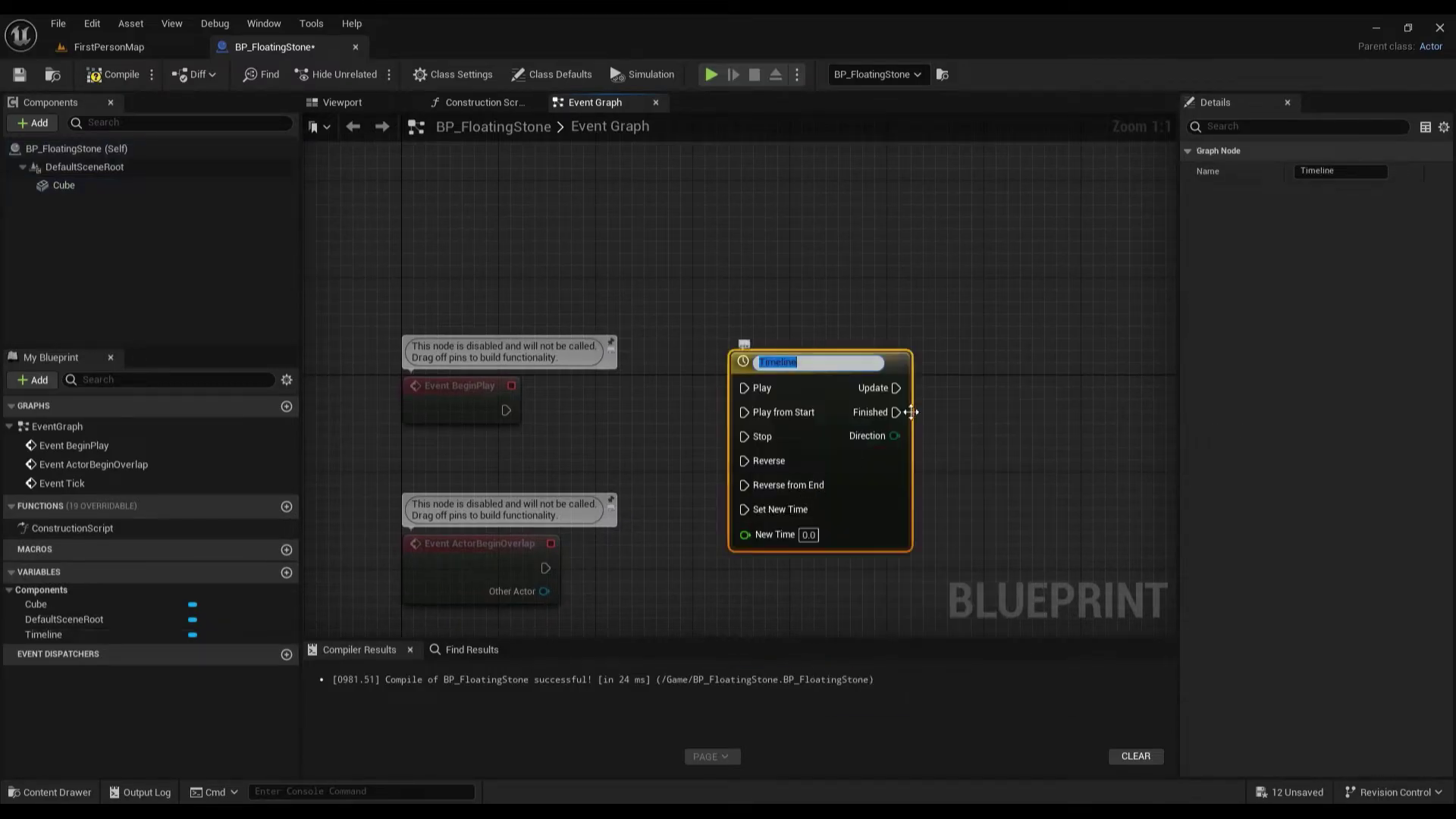
{"action": "left_click_drag", "start_coordinate": [896, 362], "coordinate": [917, 315]}
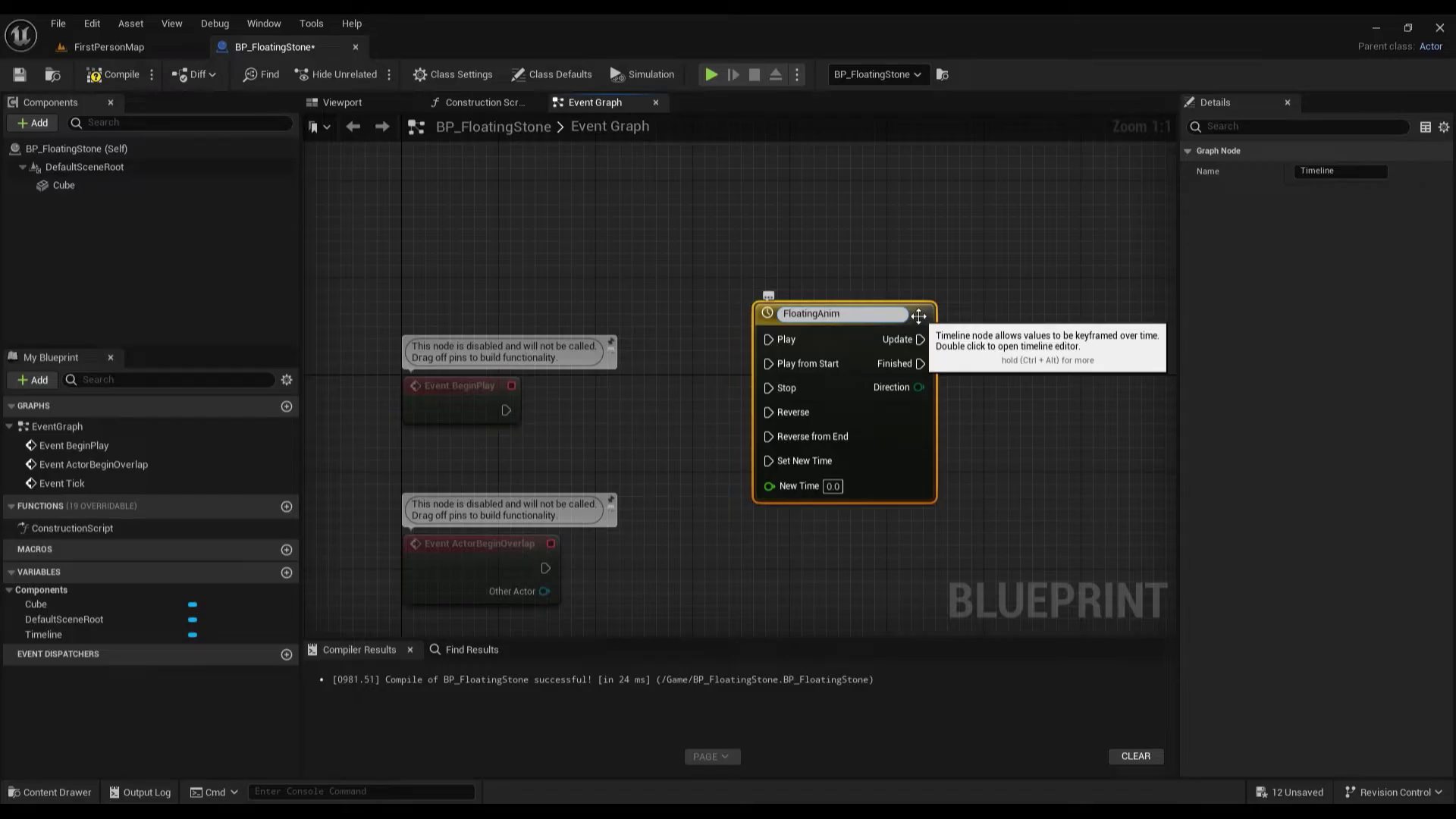
{"action": "key", "text": "Return"}
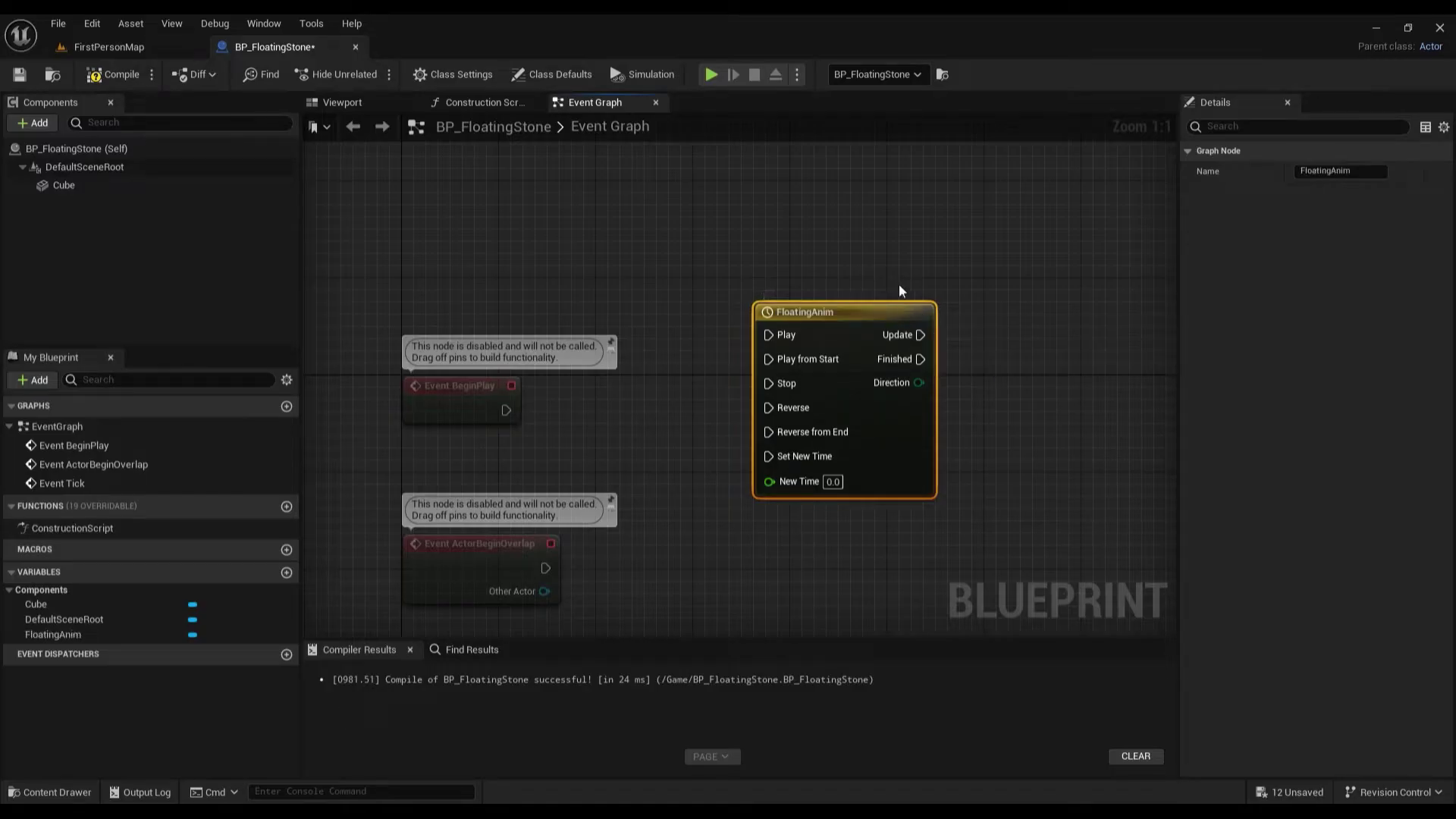
Add a vector track named Z Axis Movement to FloatingAnim, nudging the placed stone slightly higher
{"action": "double_click", "coordinate": [895, 310]}
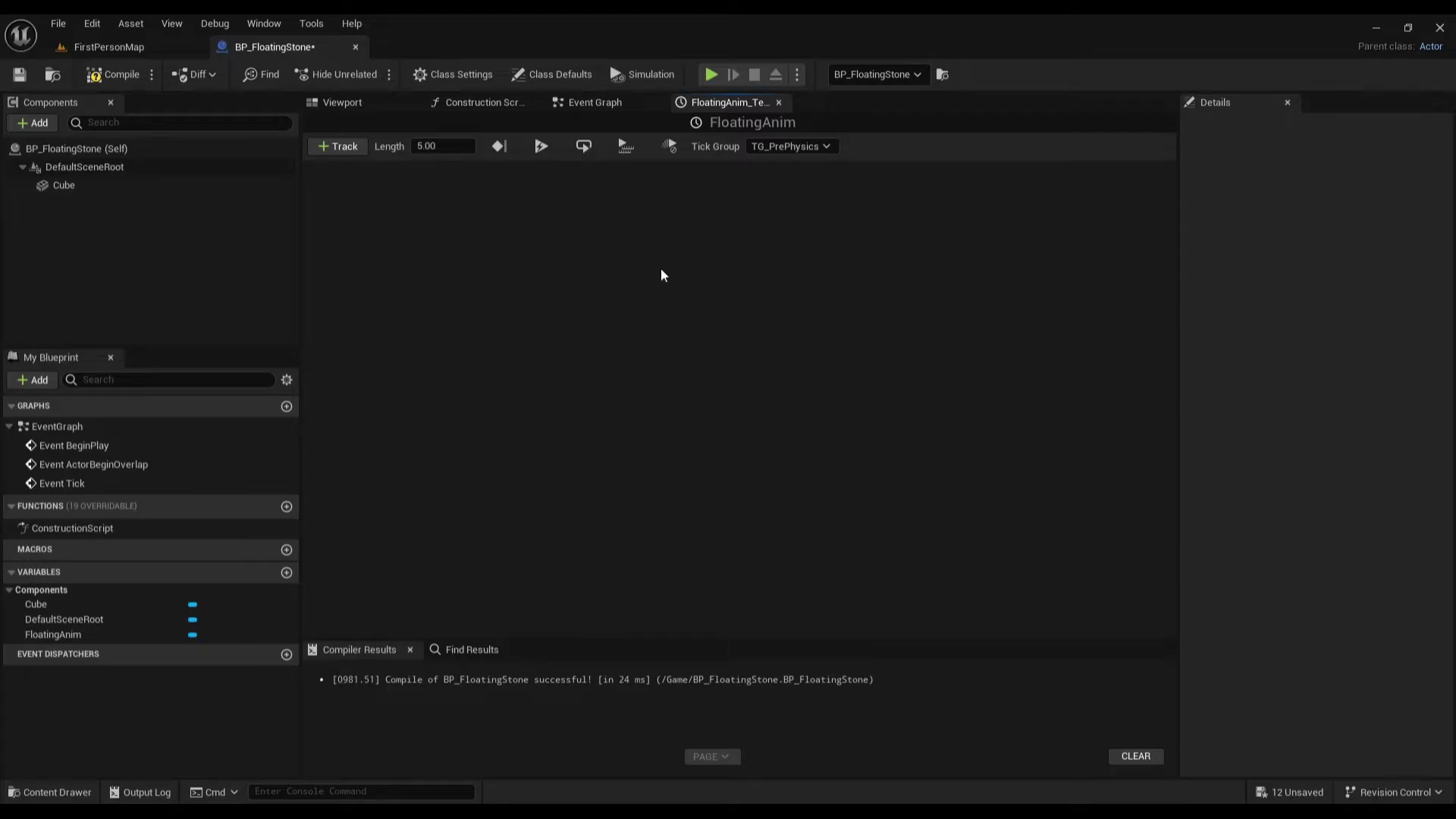
{"action": "left_click", "coordinate": [337, 146]}
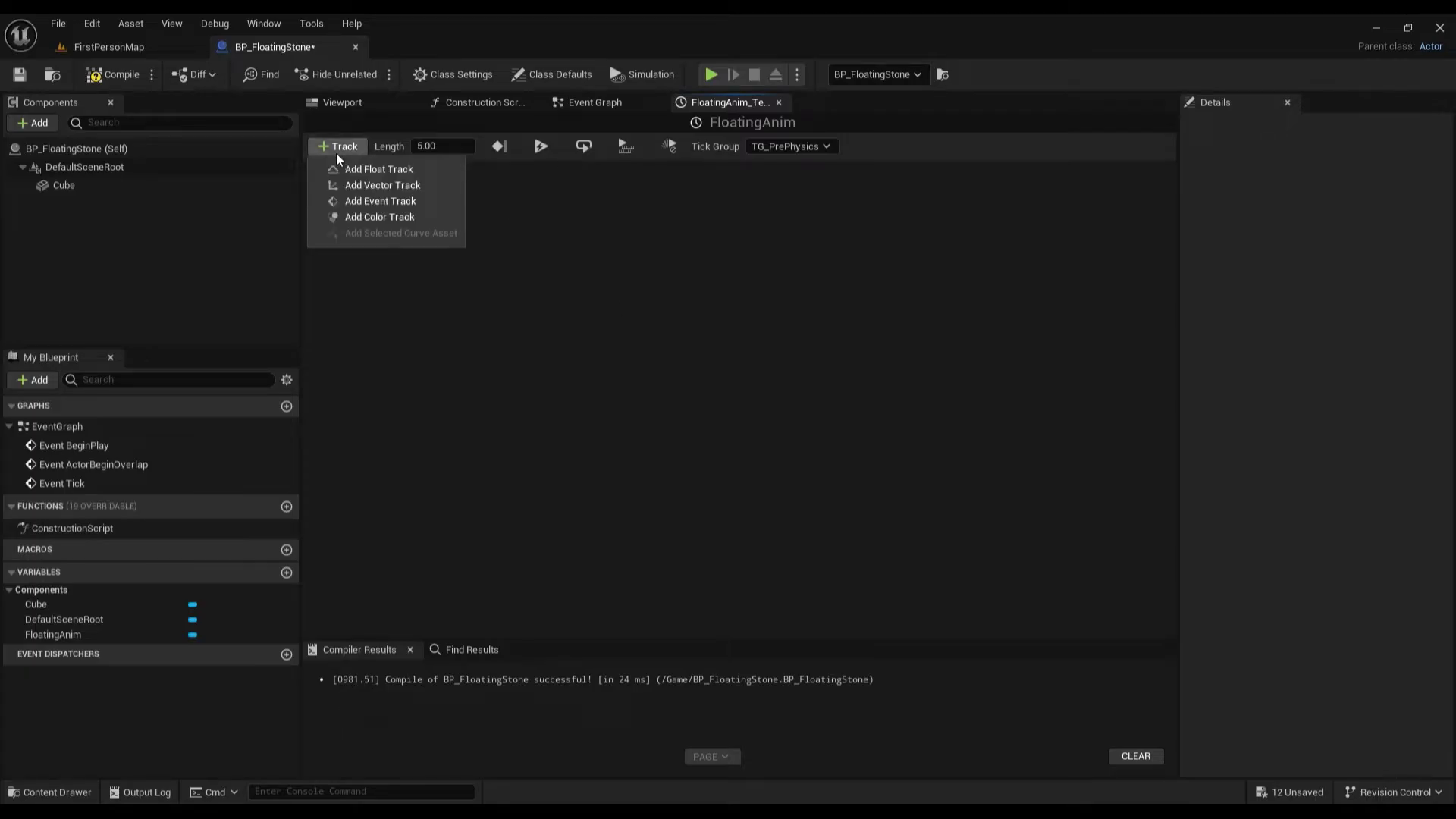
{"action": "left_click", "coordinate": [411, 190]}
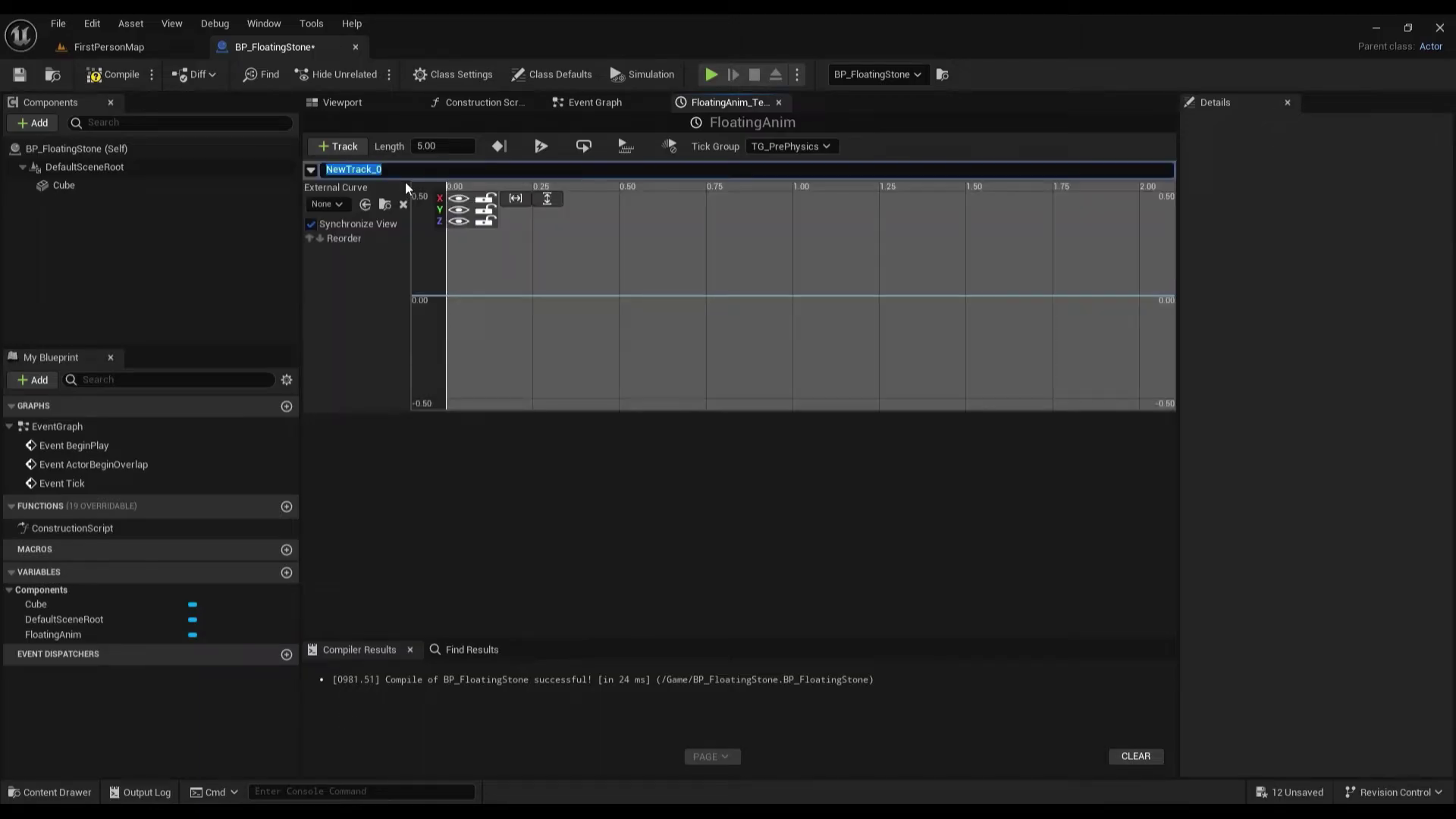
{"action": "type", "text": "Z Axis Movement"}
{"action": "key", "text": "Return"}
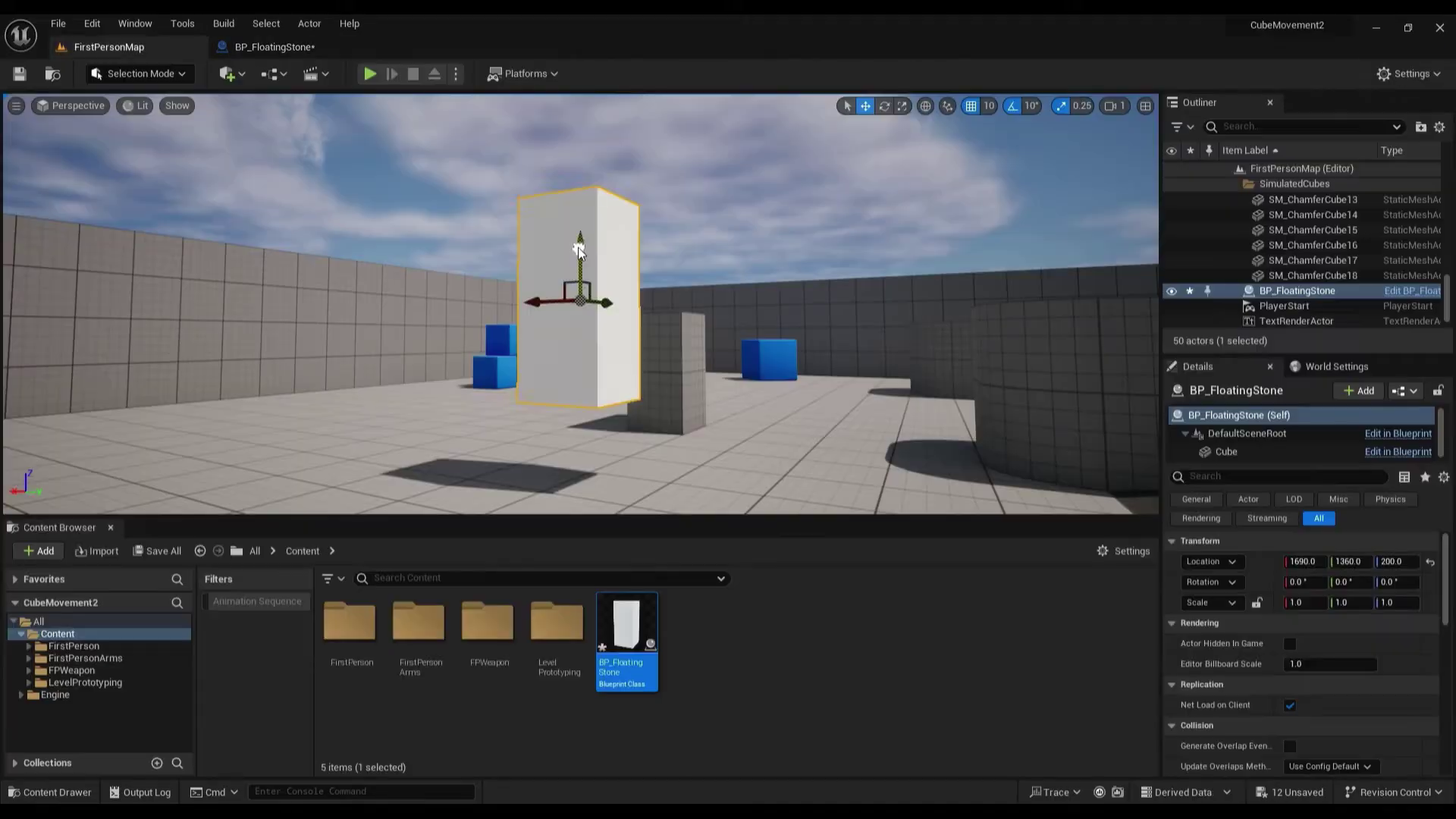
{"action": "mouse_move", "coordinate": [579, 247]}
{"action": "left_mouse_down"}
{"action": "mouse_move", "coordinate": [577, 224]}
{"action": "mouse_move", "coordinate": [578, 245]}
{"action": "left_mouse_up"}
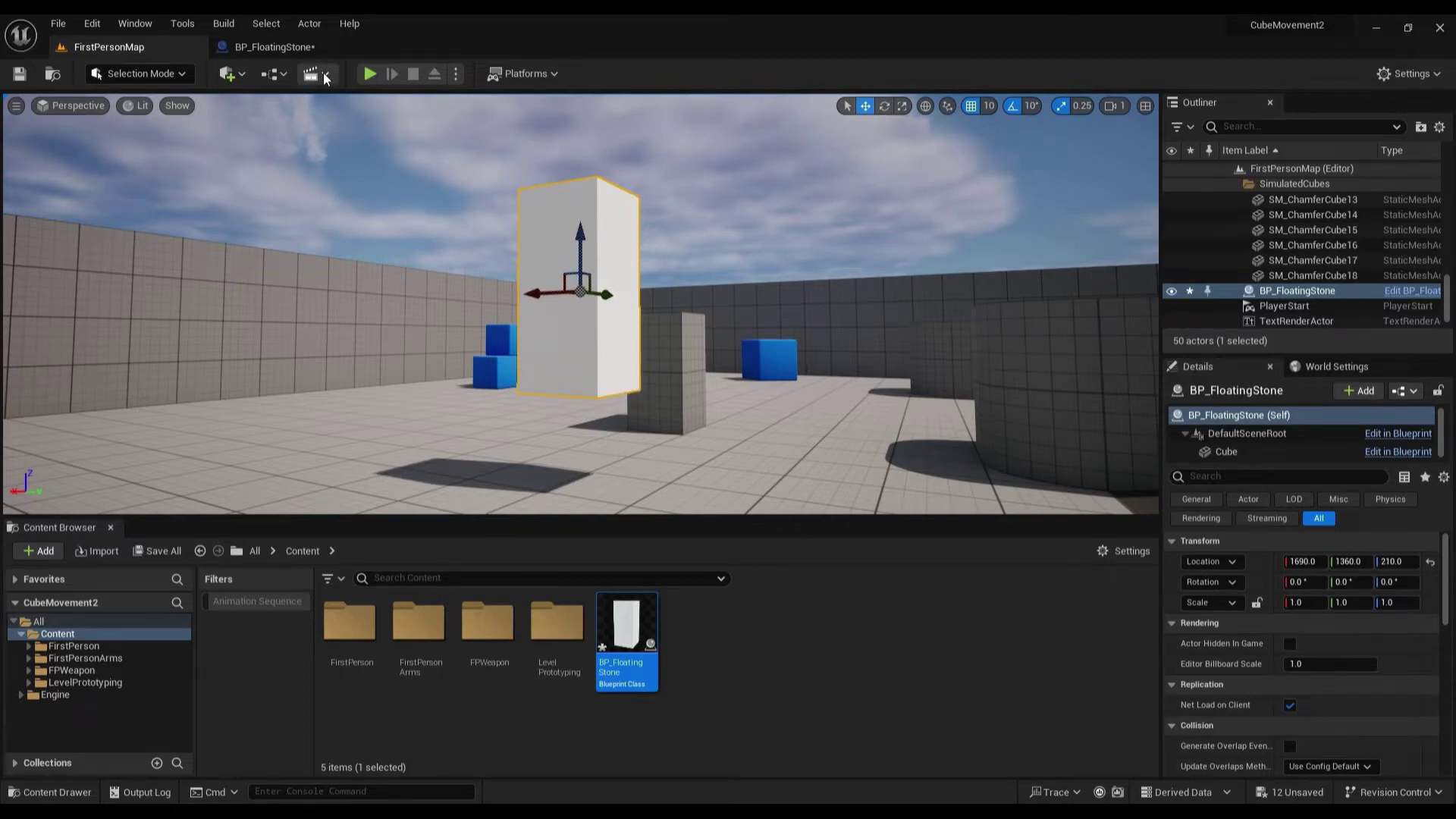
{"action": "left_click", "coordinate": [290, 52]}
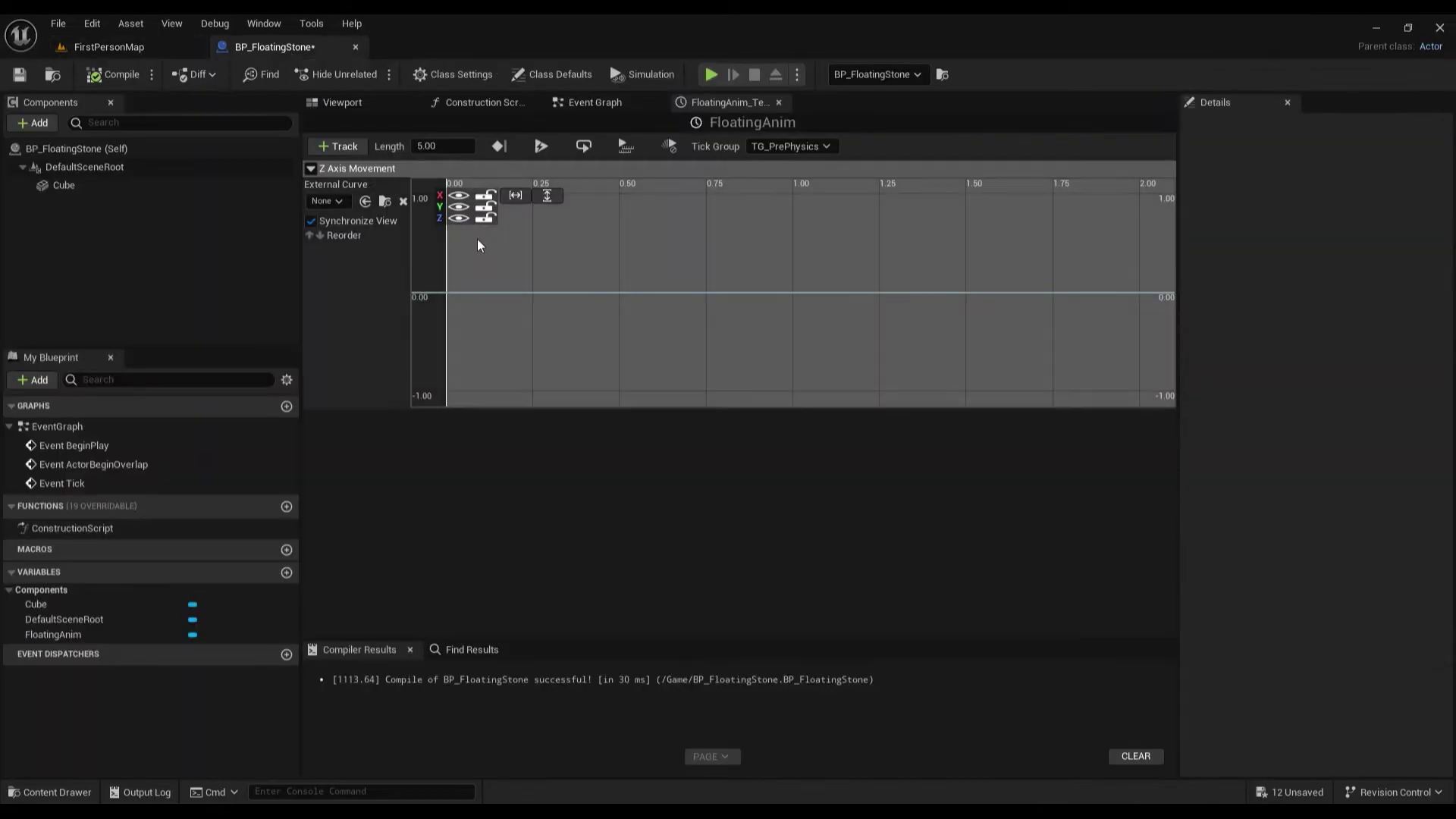
Lock the X curve, hide the X and Y curves, and set the timeline length to 4
{"action": "left_click", "coordinate": [488, 197]}
{"action": "left_click", "coordinate": [459, 196]}
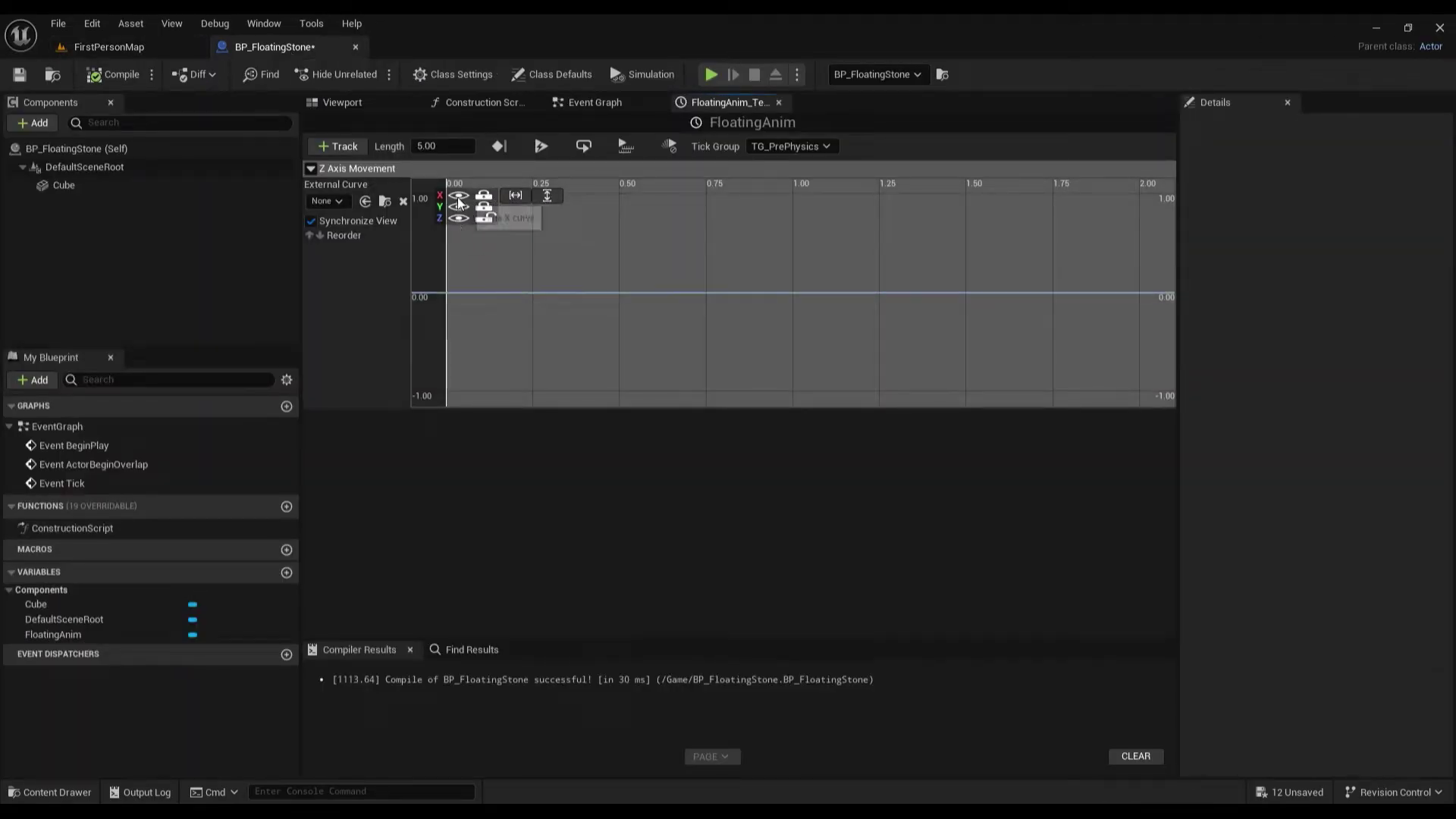
{"action": "left_click", "coordinate": [459, 207]}
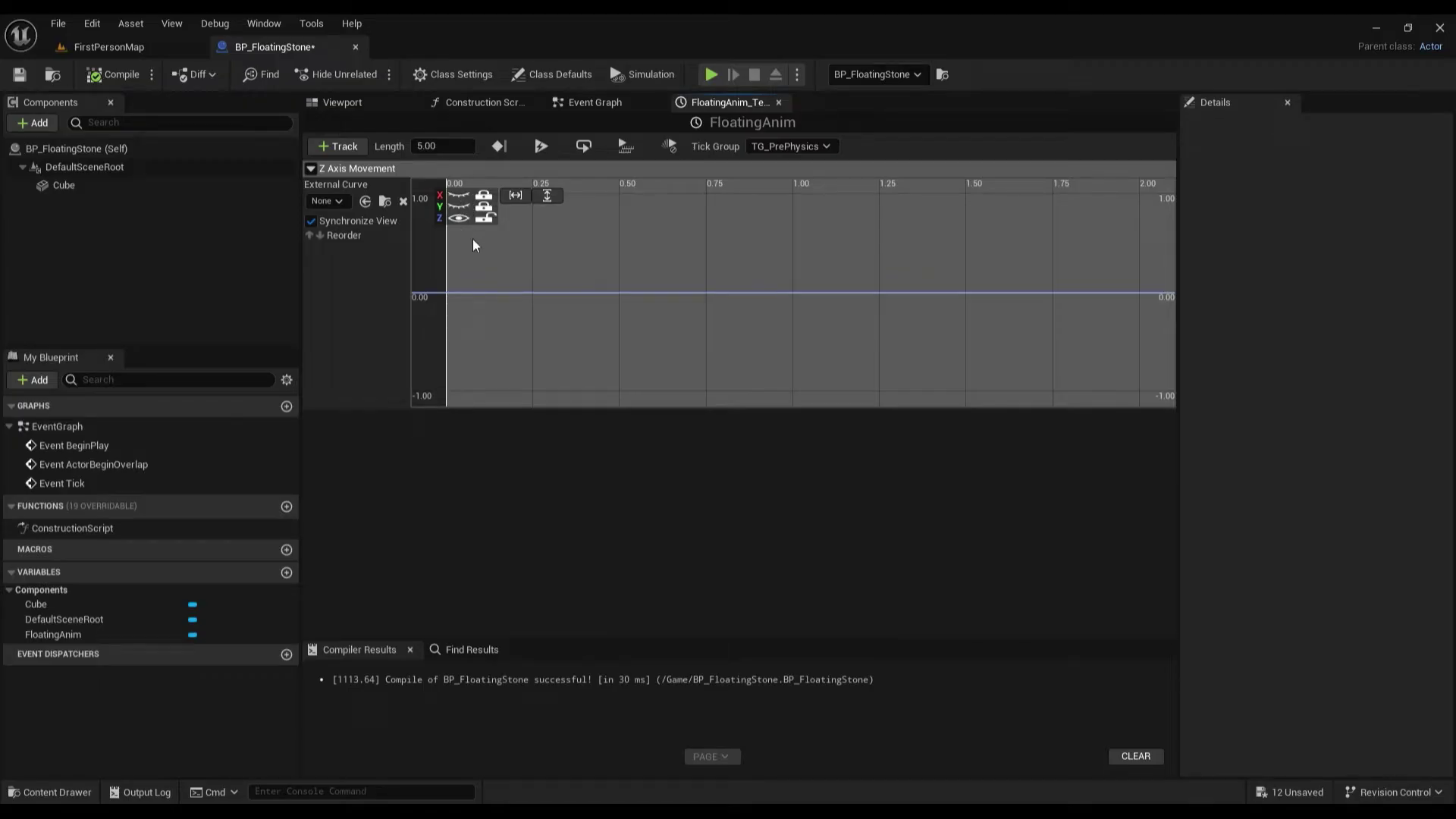
{"action": "left_click", "coordinate": [455, 147]}
{"action": "type", "text": "4"}
{"action": "key", "text": "Return"}
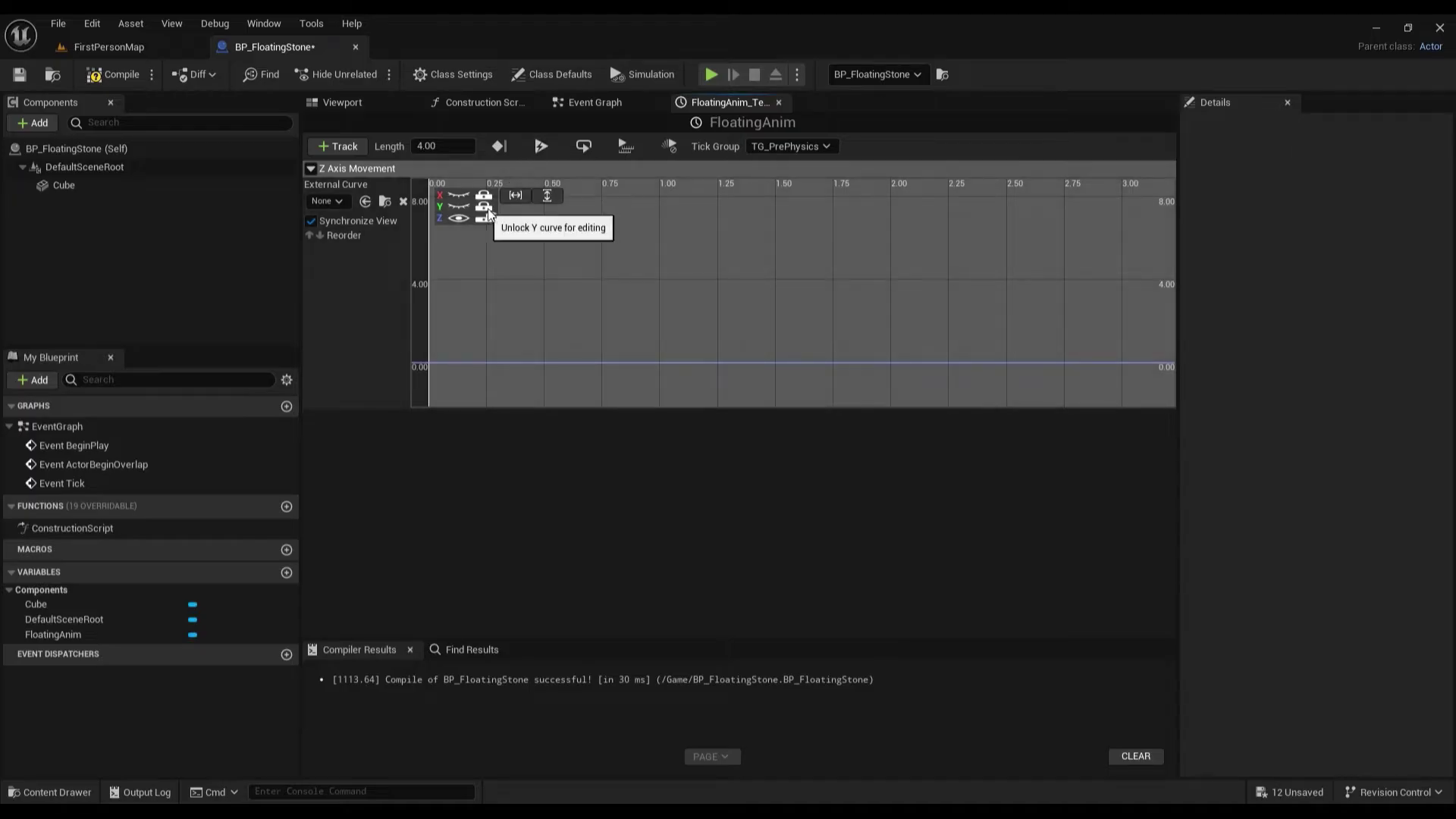
Add a starting key to the Z Axis Movement curve and edit its time and value
{"action": "right_click", "coordinate": [429, 362]}
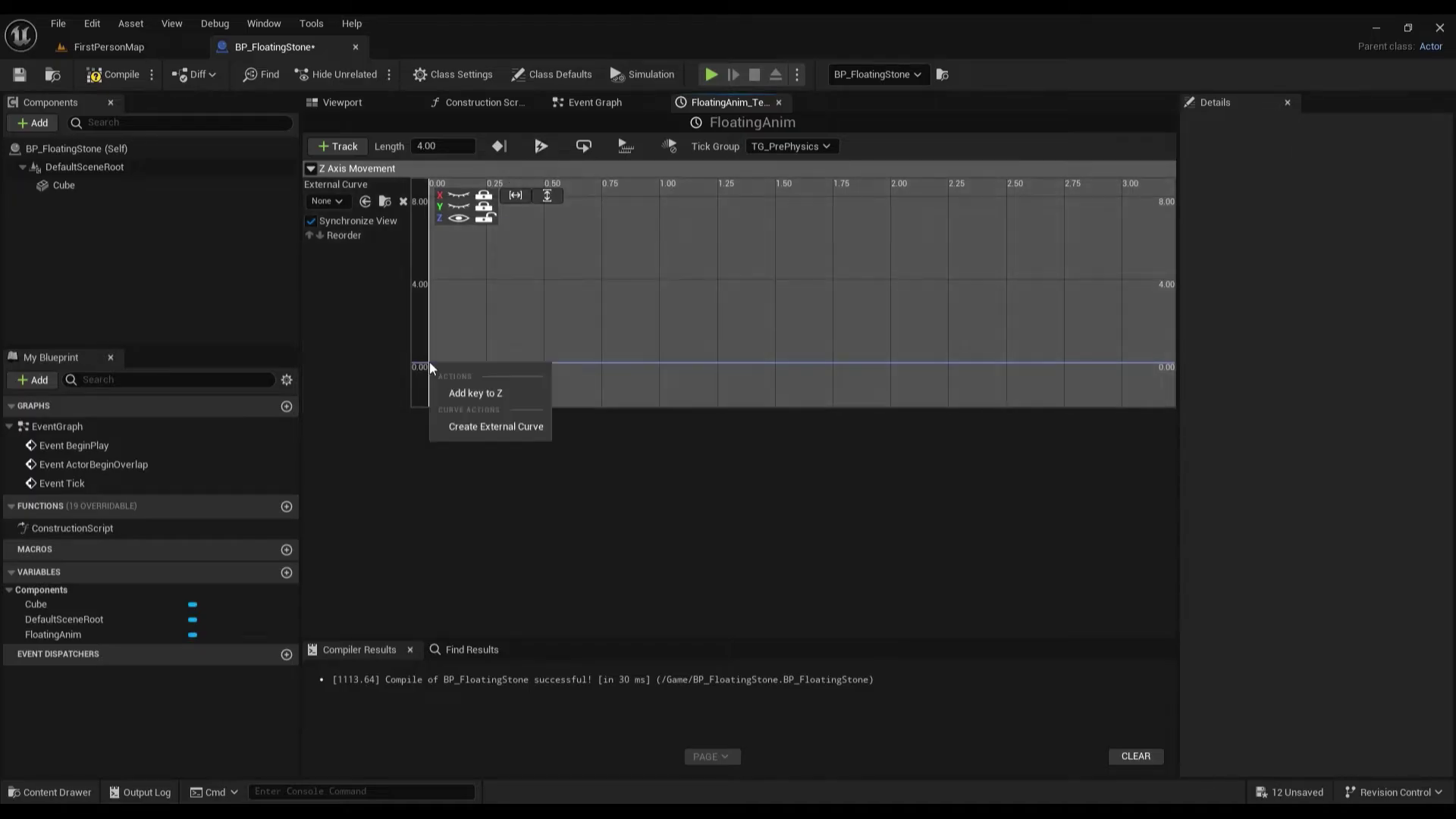
{"action": "left_click", "coordinate": [497, 393]}
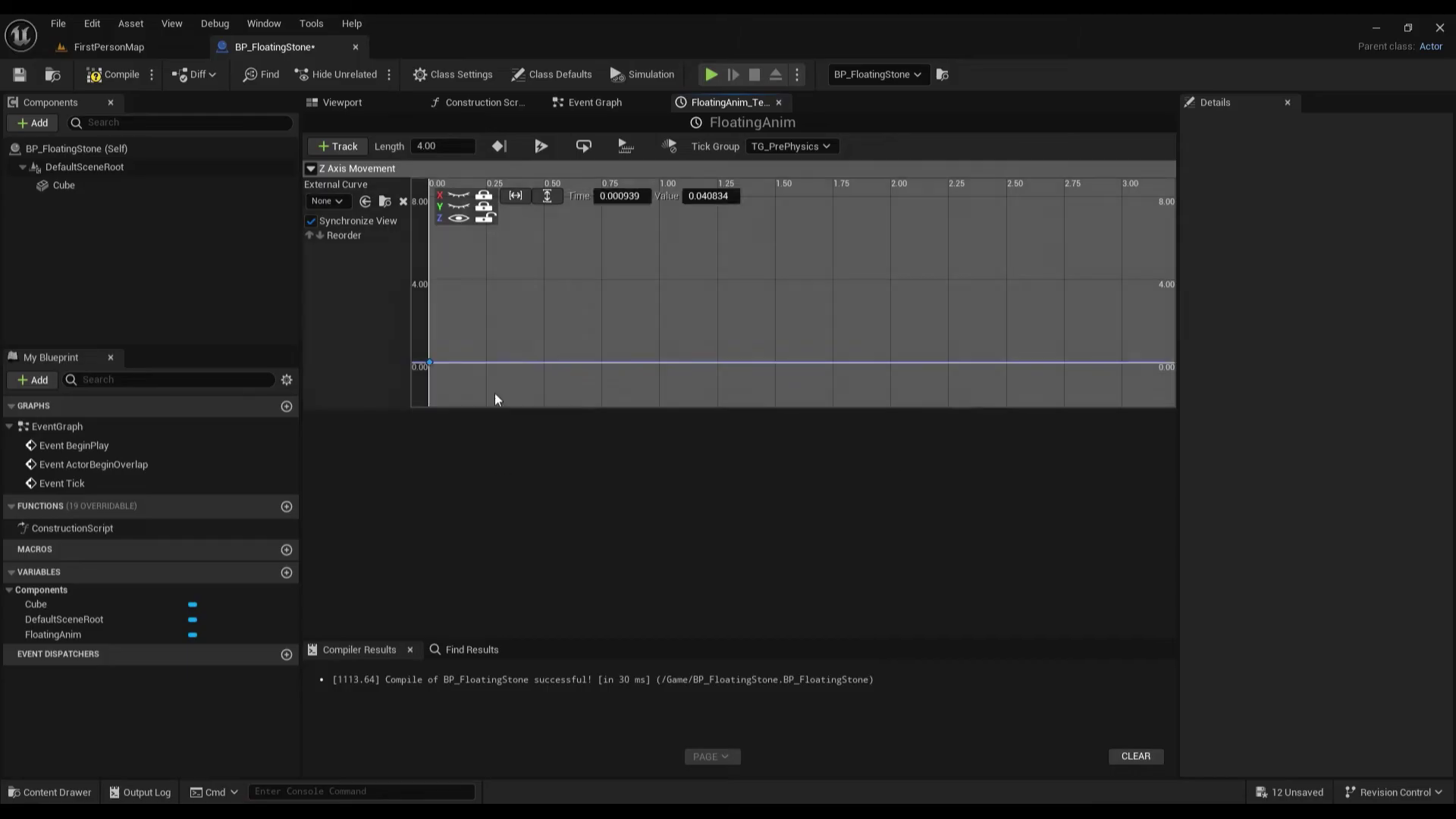
{"action": "left_click", "coordinate": [620, 196]}
{"action": "type", "text": "0"}
{"action": "left_click", "coordinate": [695, 197]}
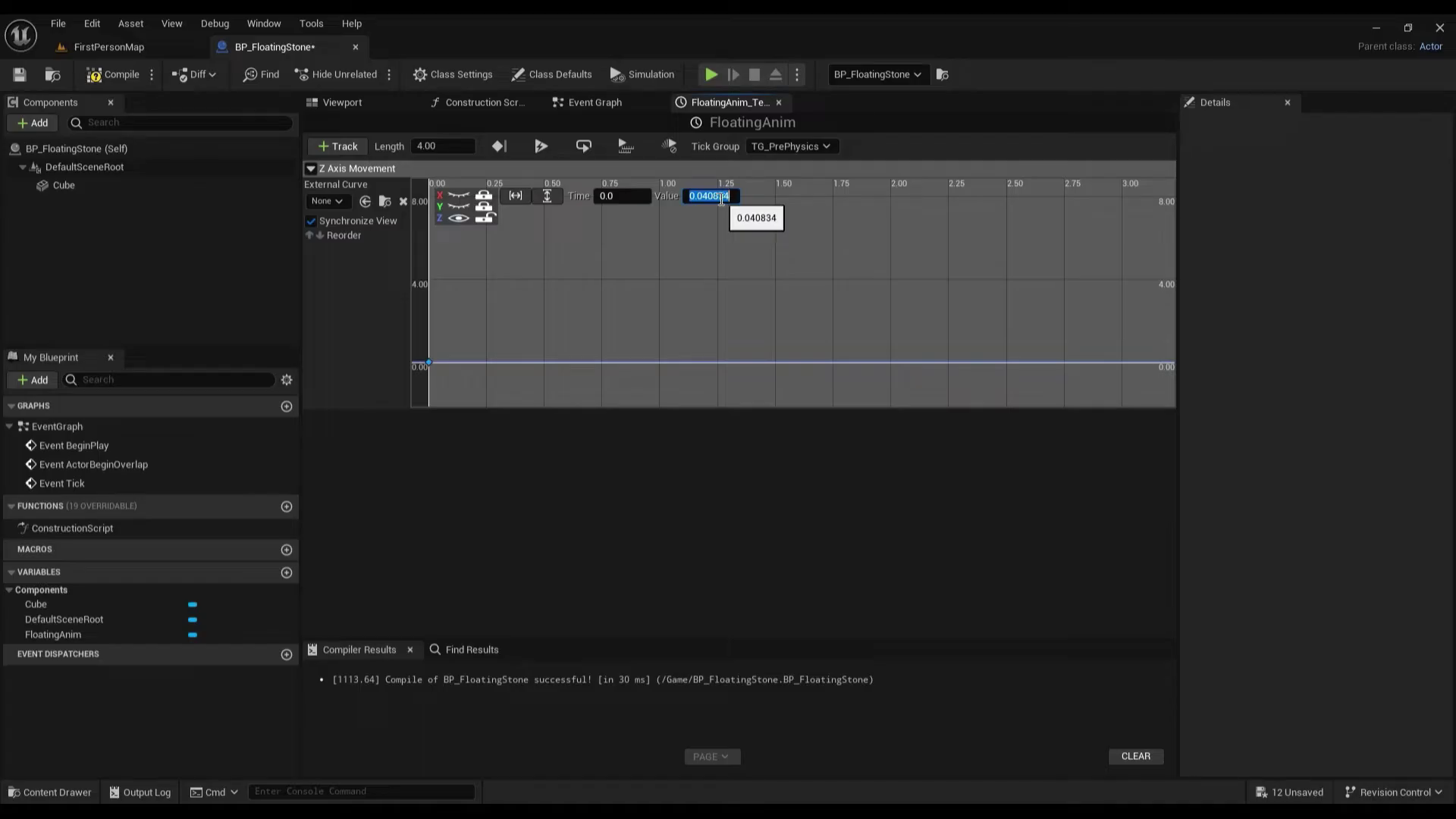
{"action": "type", "text": "0"}
Add a second key on the Z curve at time 4 with value 10
{"action": "right_click", "coordinate": [507, 365]}
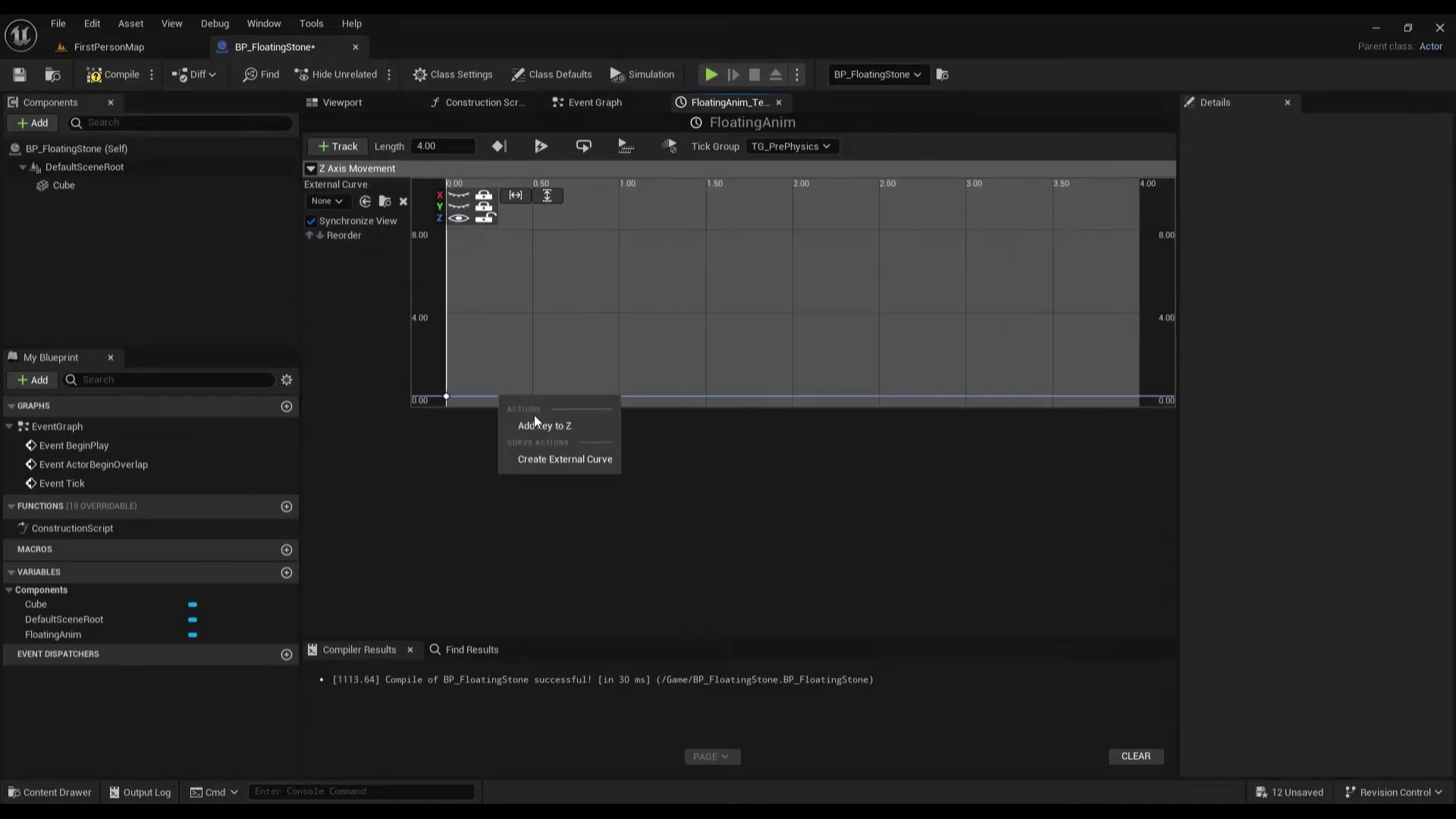
{"action": "left_click", "coordinate": [535, 424]}
{"action": "left_click", "coordinate": [619, 197]}
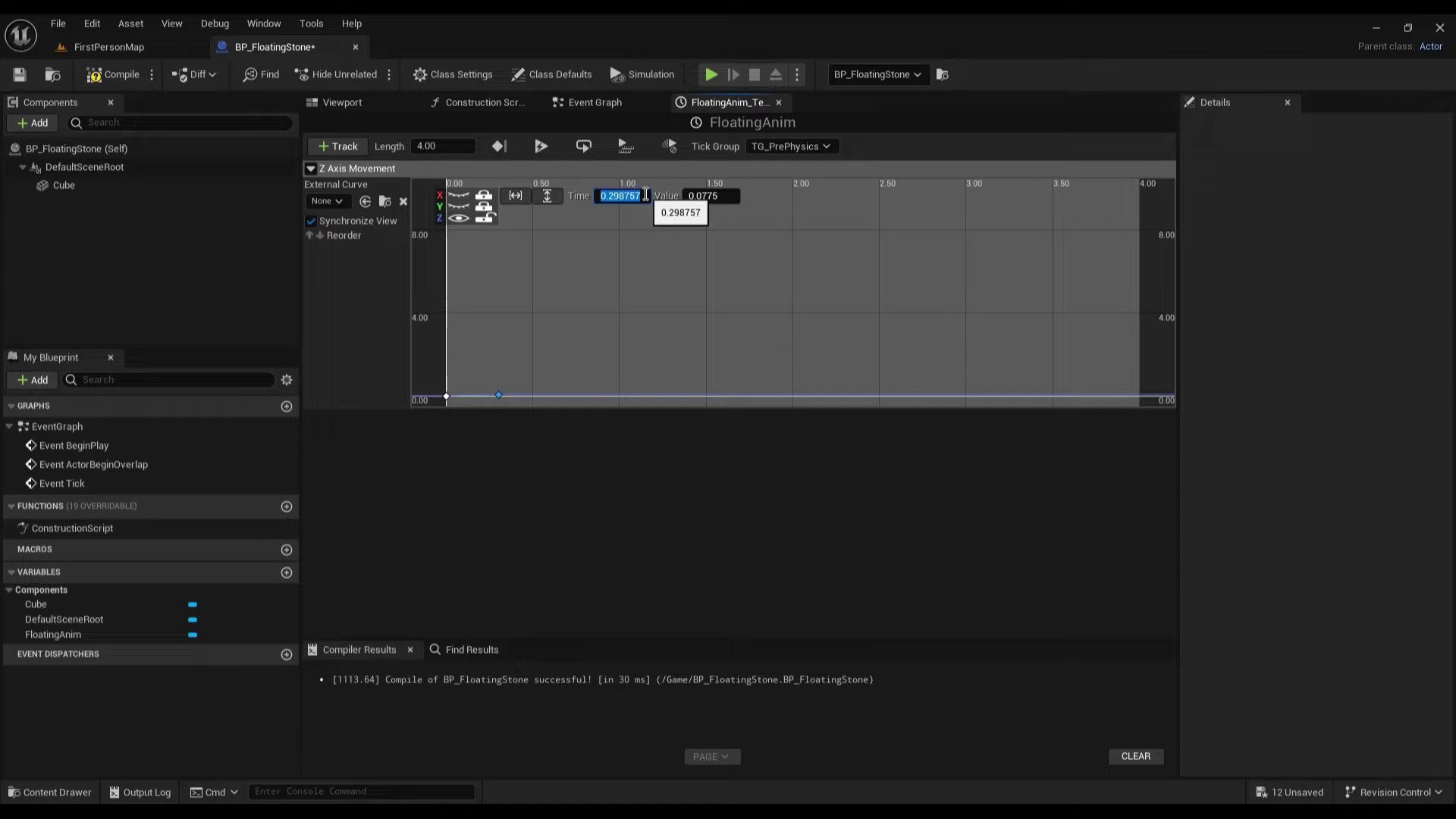
{"action": "type", "text": "4"}
{"action": "key", "text": "Return"}
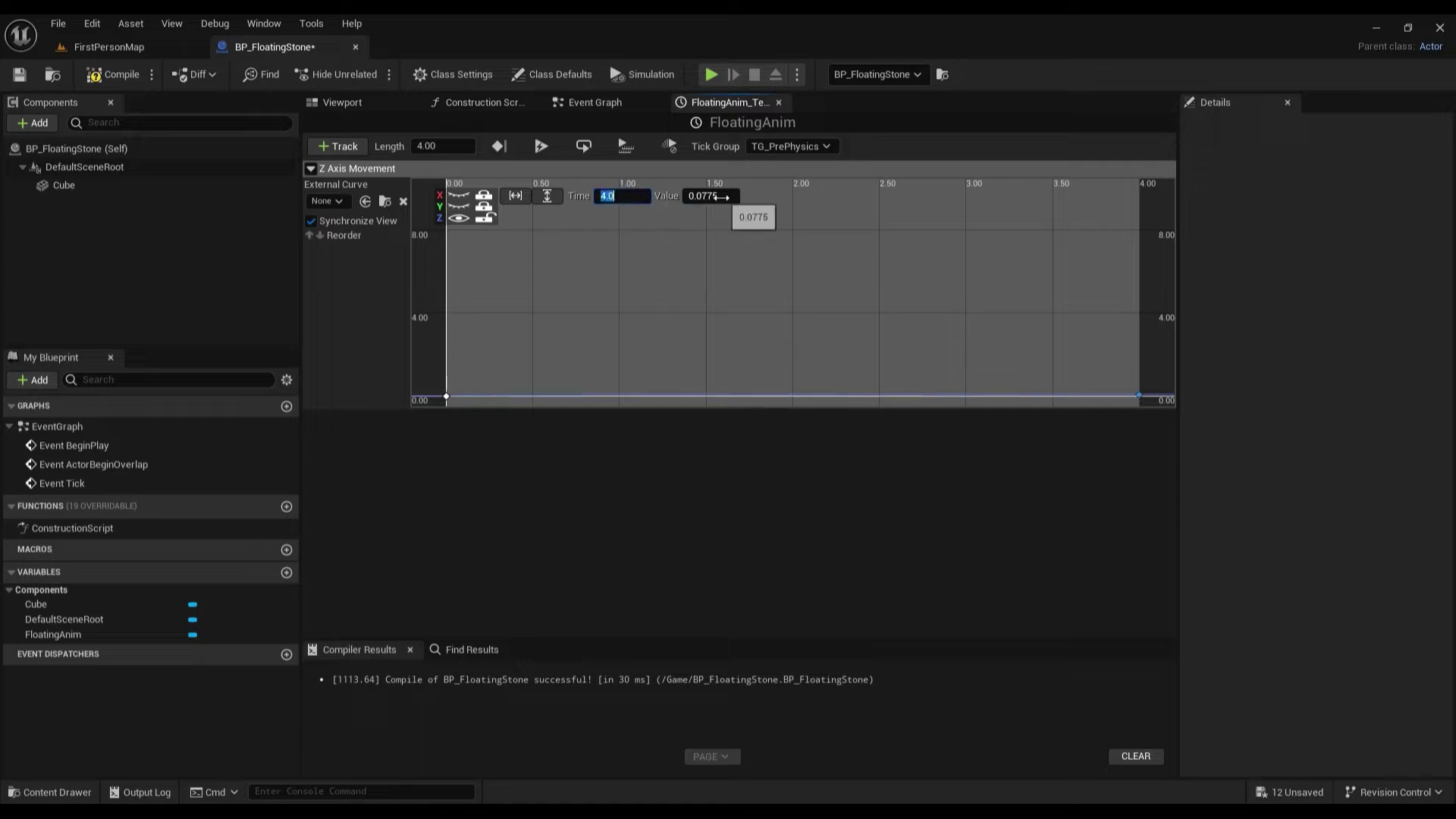
{"action": "left_click", "coordinate": [724, 196]}
{"action": "type", "text": "10"}
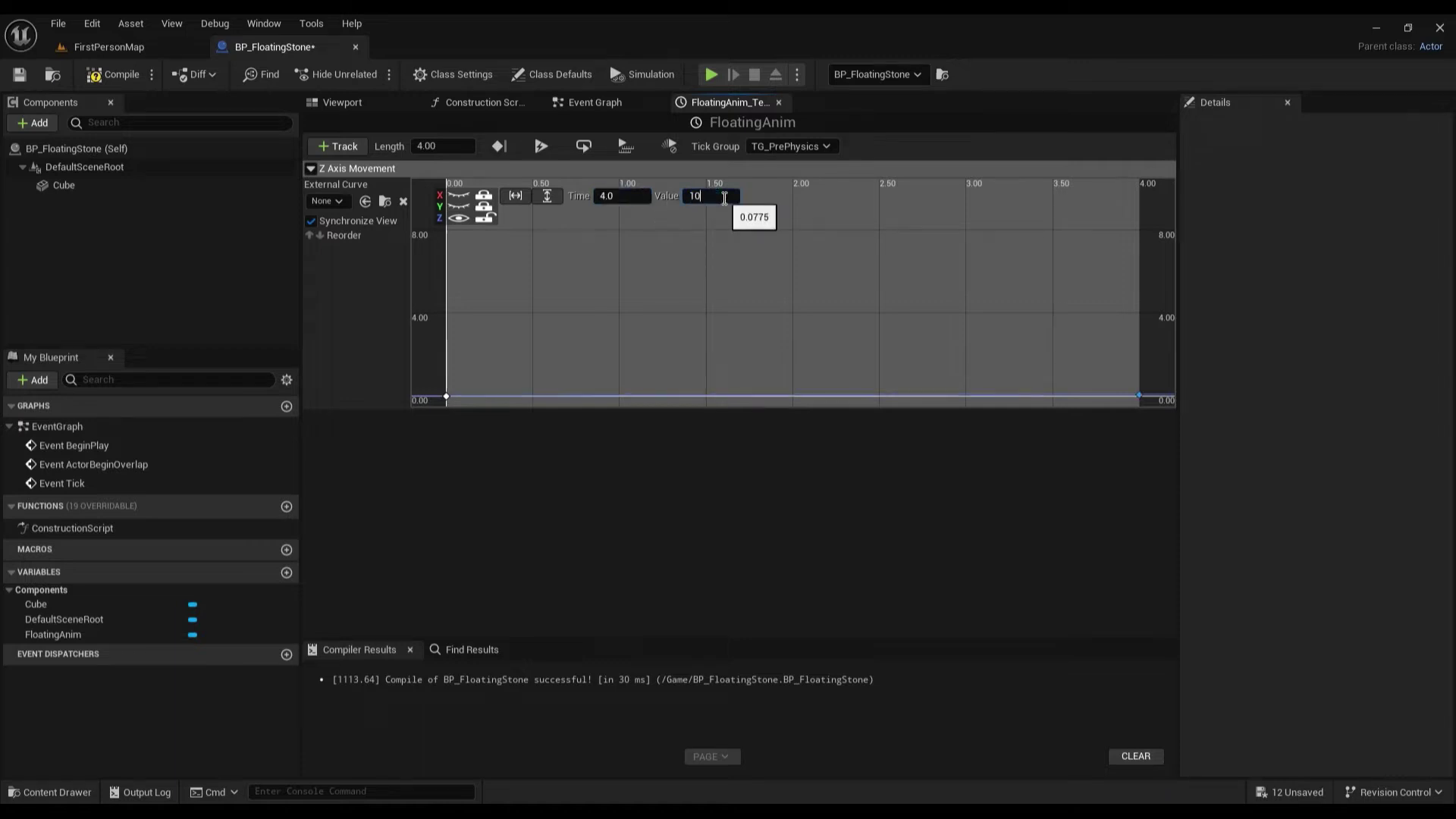
{"action": "key", "text": "Return"}
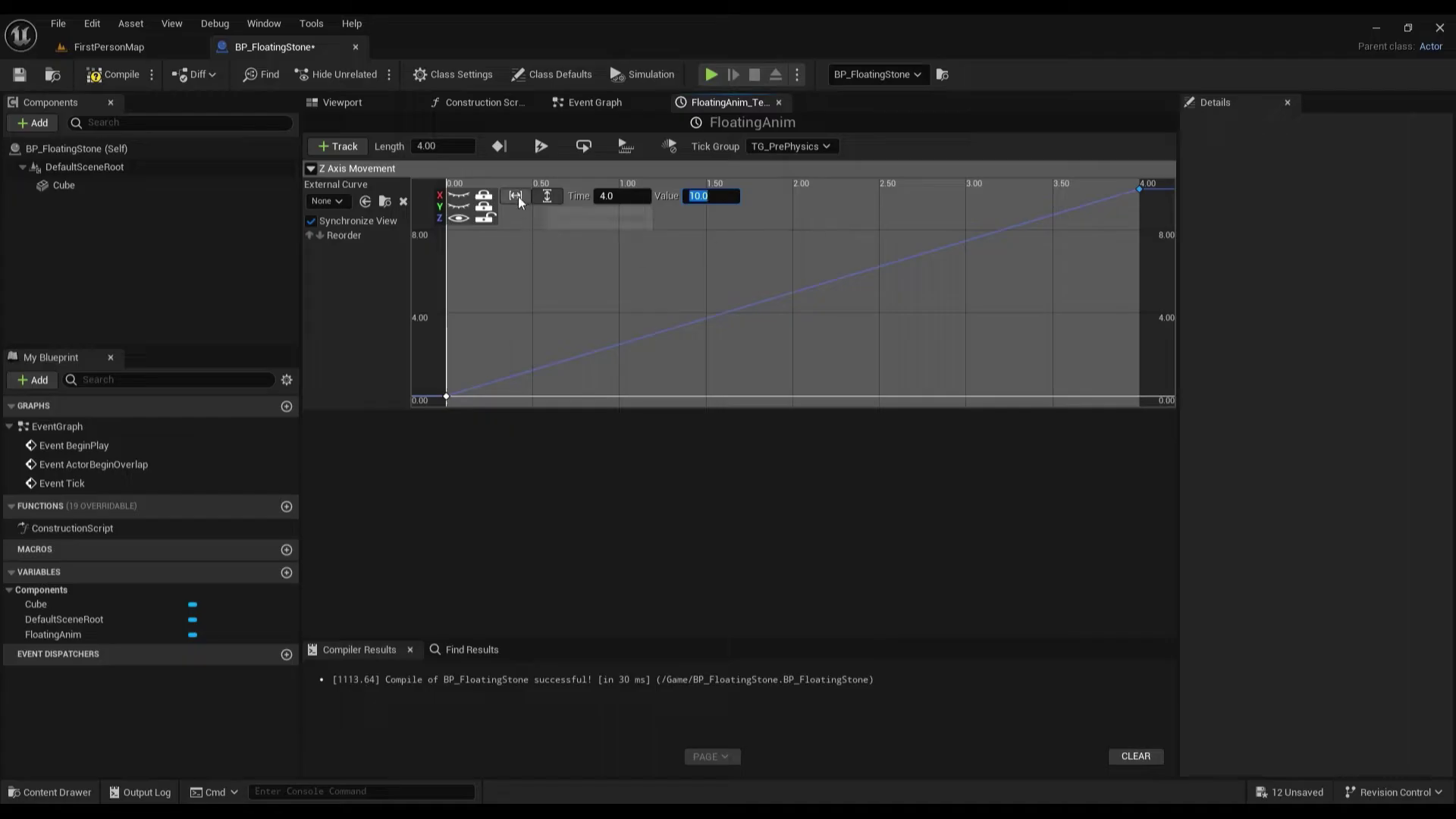
{"action": "left_click", "coordinate": [518, 197]}
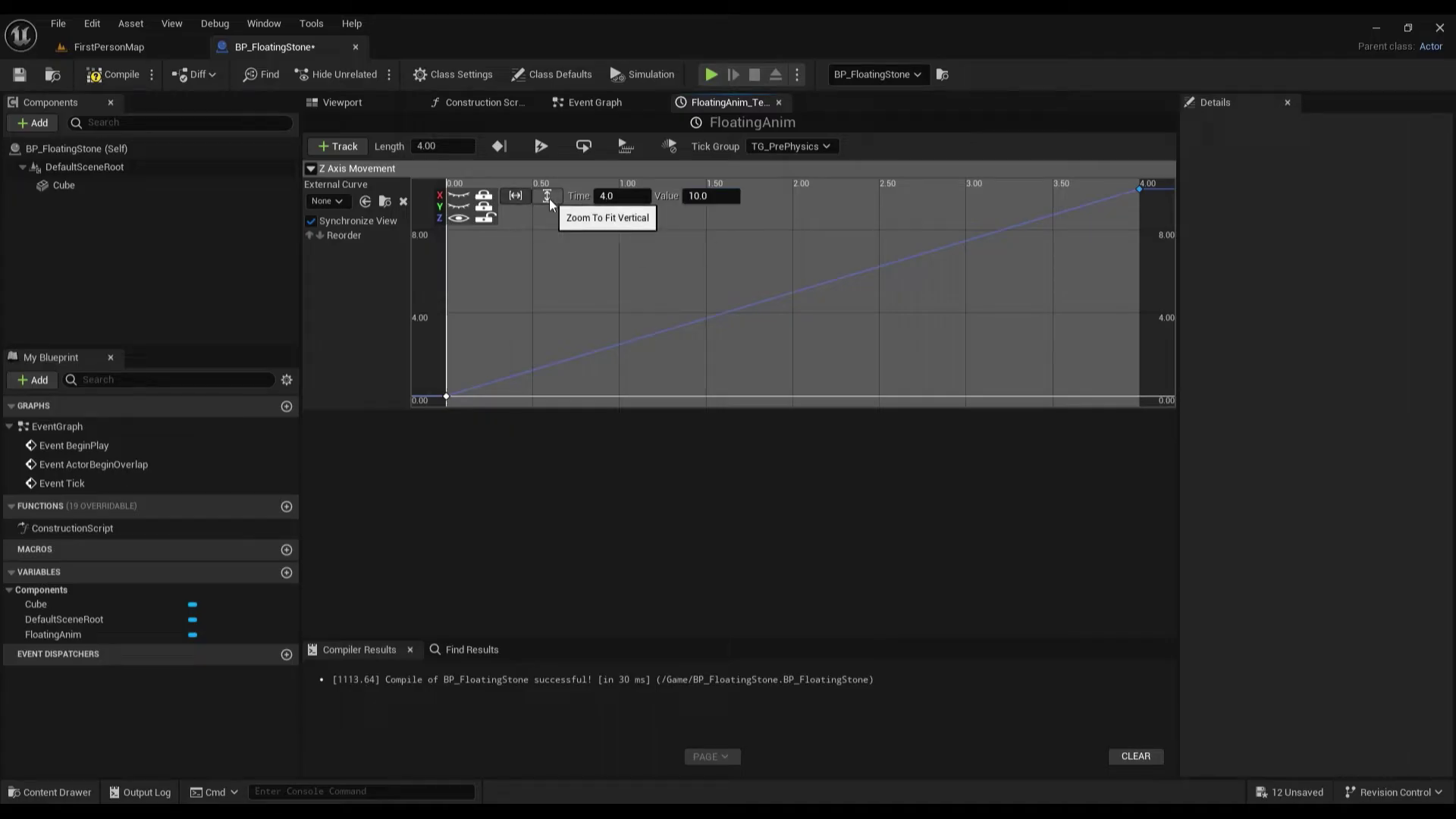
Fit the whole curve into the graph view and compile the blueprint
{"action": "left_click", "coordinate": [547, 196]}
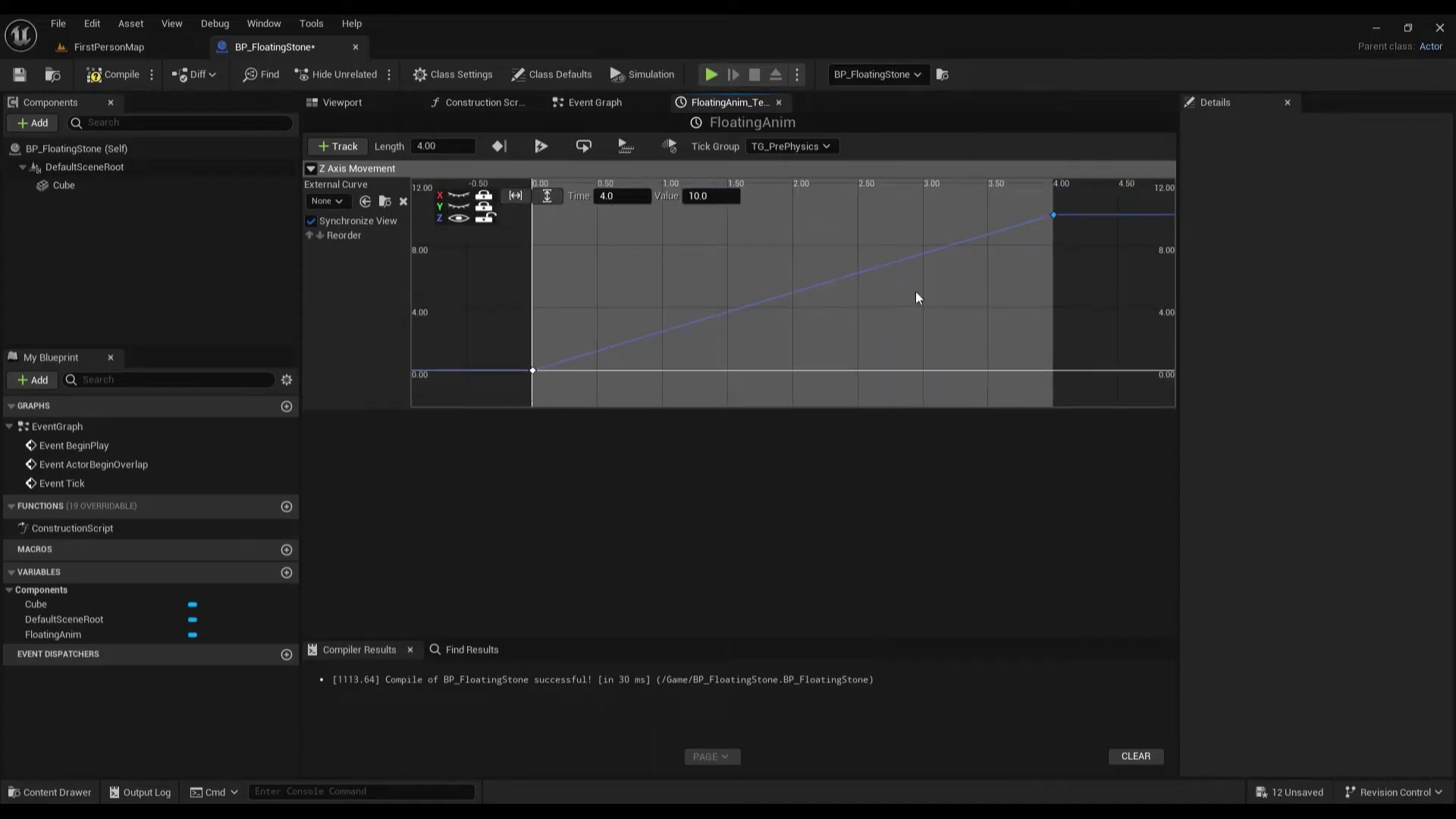
{"action": "right_click_drag", "start_coordinate": [915, 291], "coordinate": [885, 294]}
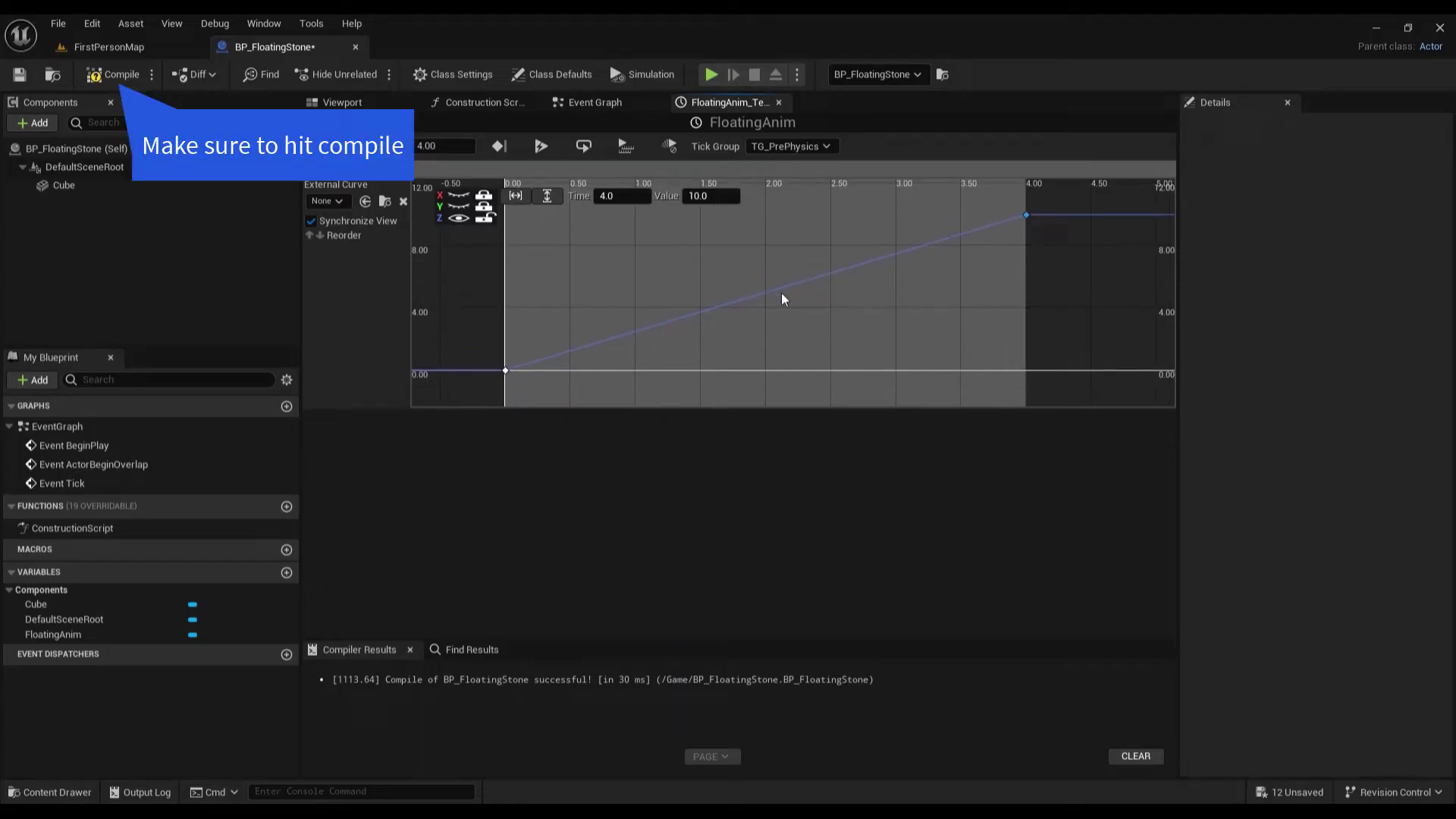
{"action": "left_click", "coordinate": [115, 75]}
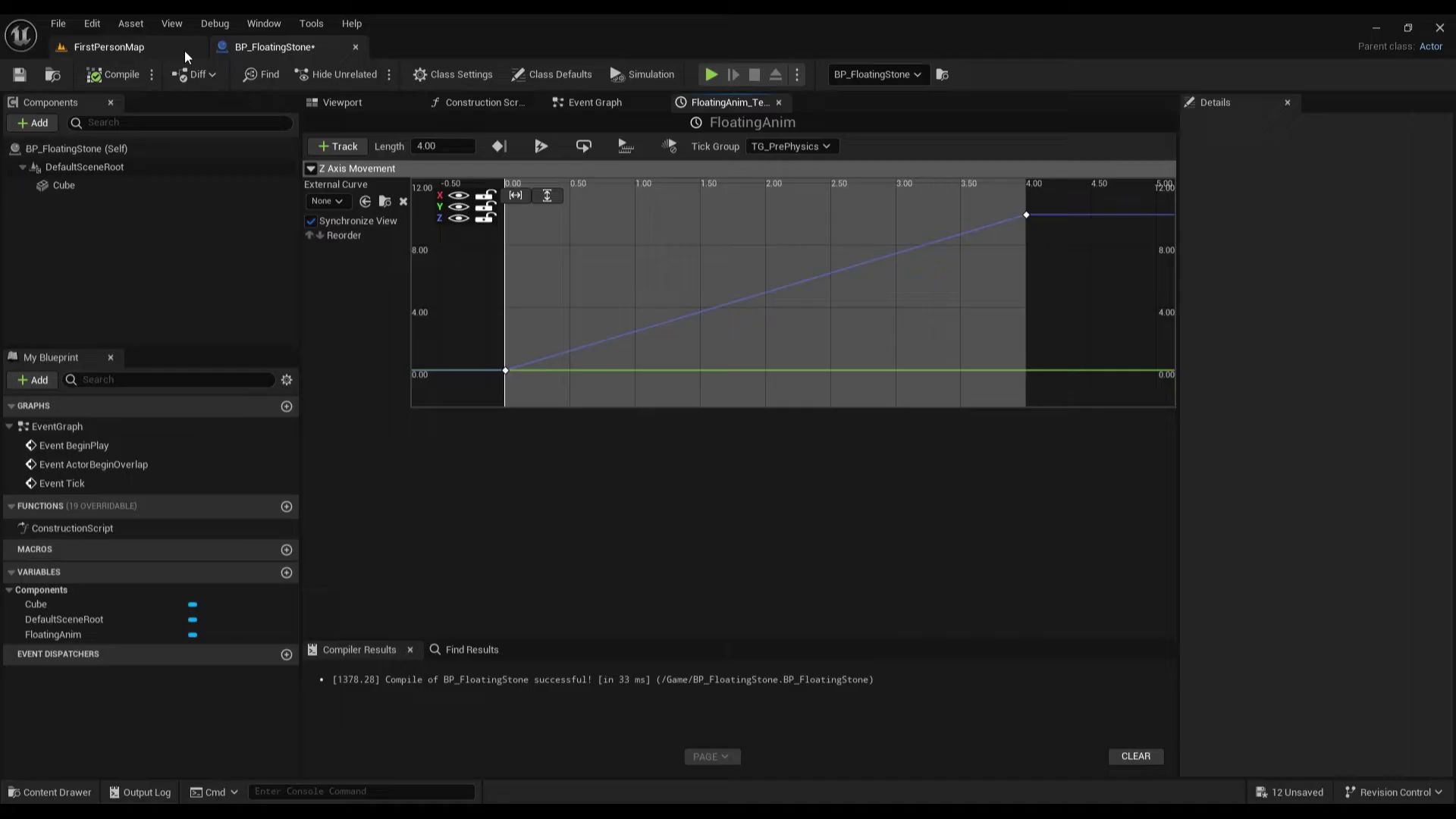
Place a Cube component reference node in the Event Graph
{"action": "left_click", "coordinate": [594, 105]}
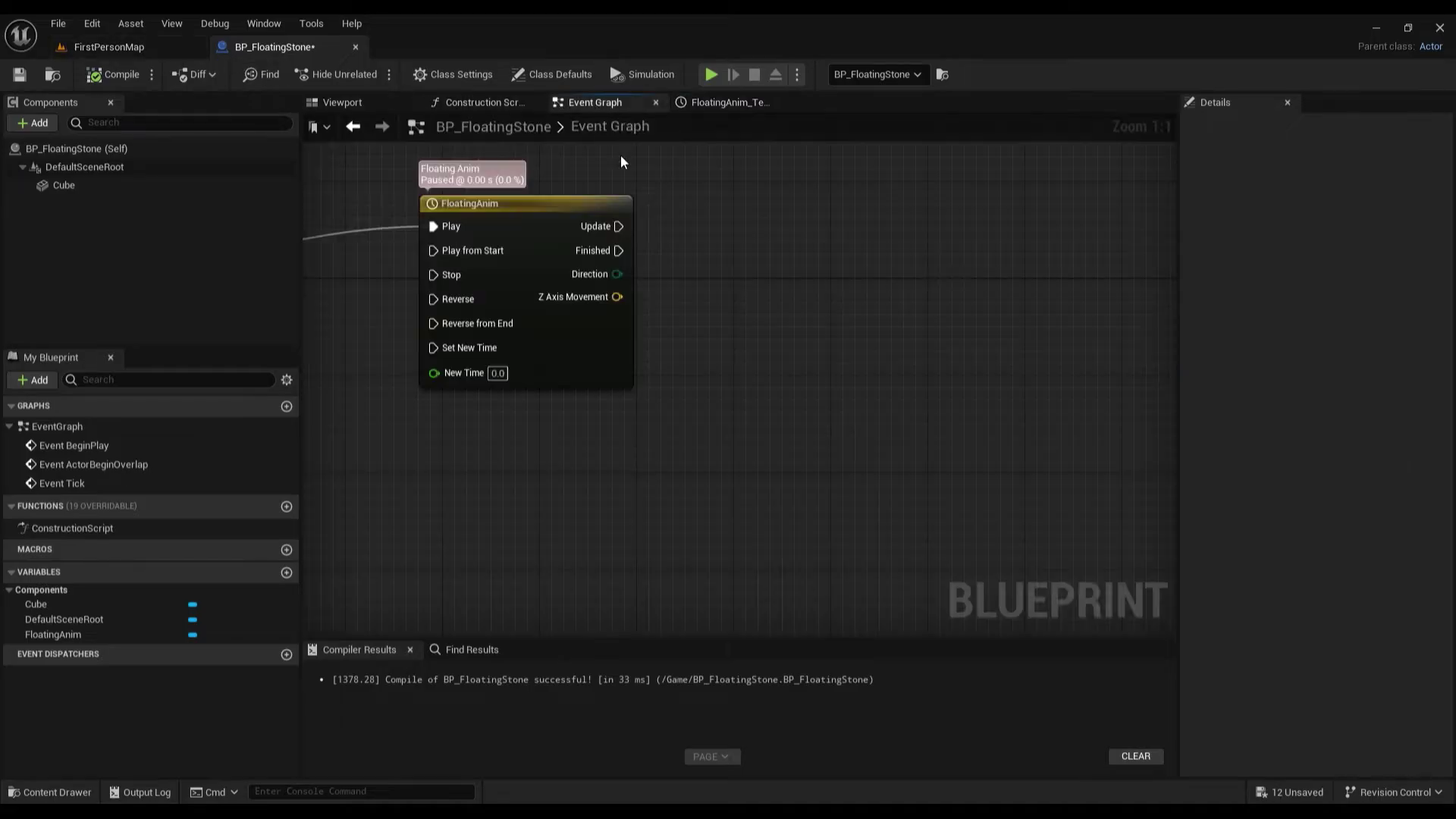
{"action": "left_click", "coordinate": [63, 185]}
{"action": "mouse_move", "coordinate": [63, 184]}
{"action": "left_mouse_down"}
{"action": "mouse_move", "coordinate": [822, 372]}
{"action": "mouse_move", "coordinate": [826, 345]}
{"action": "left_mouse_up"}
{"action": "right_click_drag", "start_coordinate": [908, 349], "coordinate": [722, 379]}
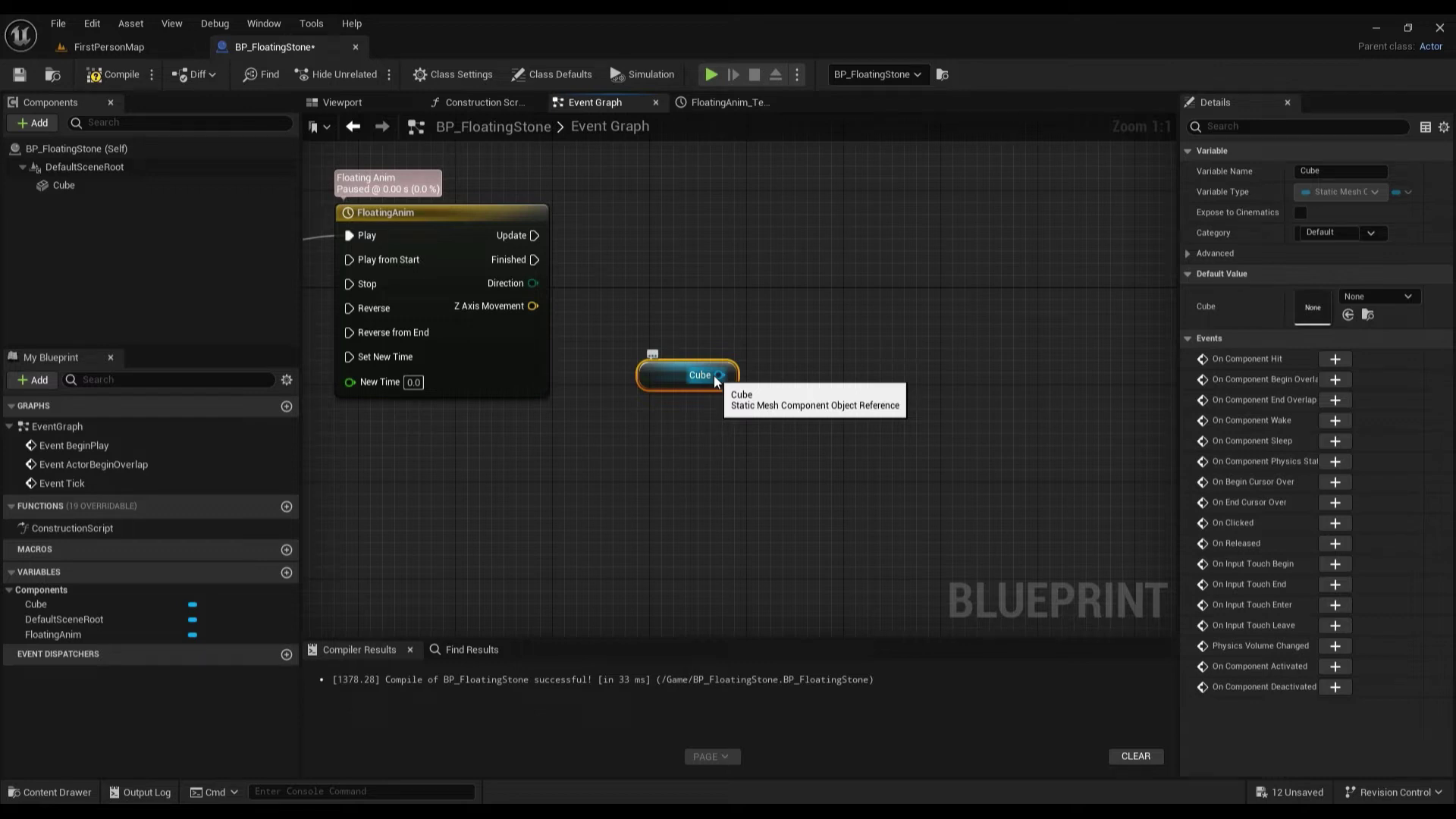
Add Set Relative Location on Cube, driven by FloatingAnim's Update and Z Axis Movement
{"action": "left_click_drag", "start_coordinate": [717, 375], "coordinate": [834, 256]}
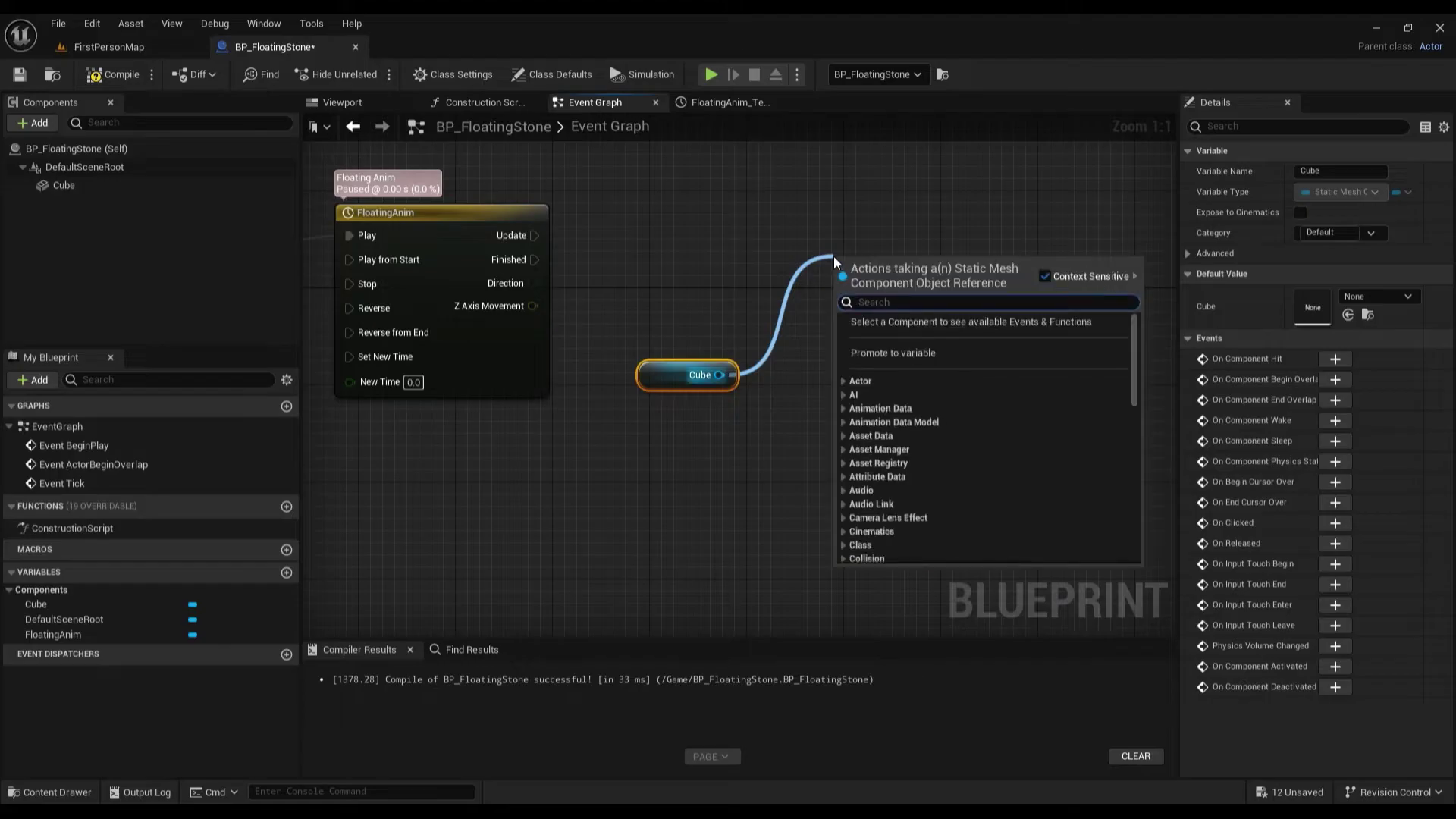
{"action": "type", "text": "set relati"}
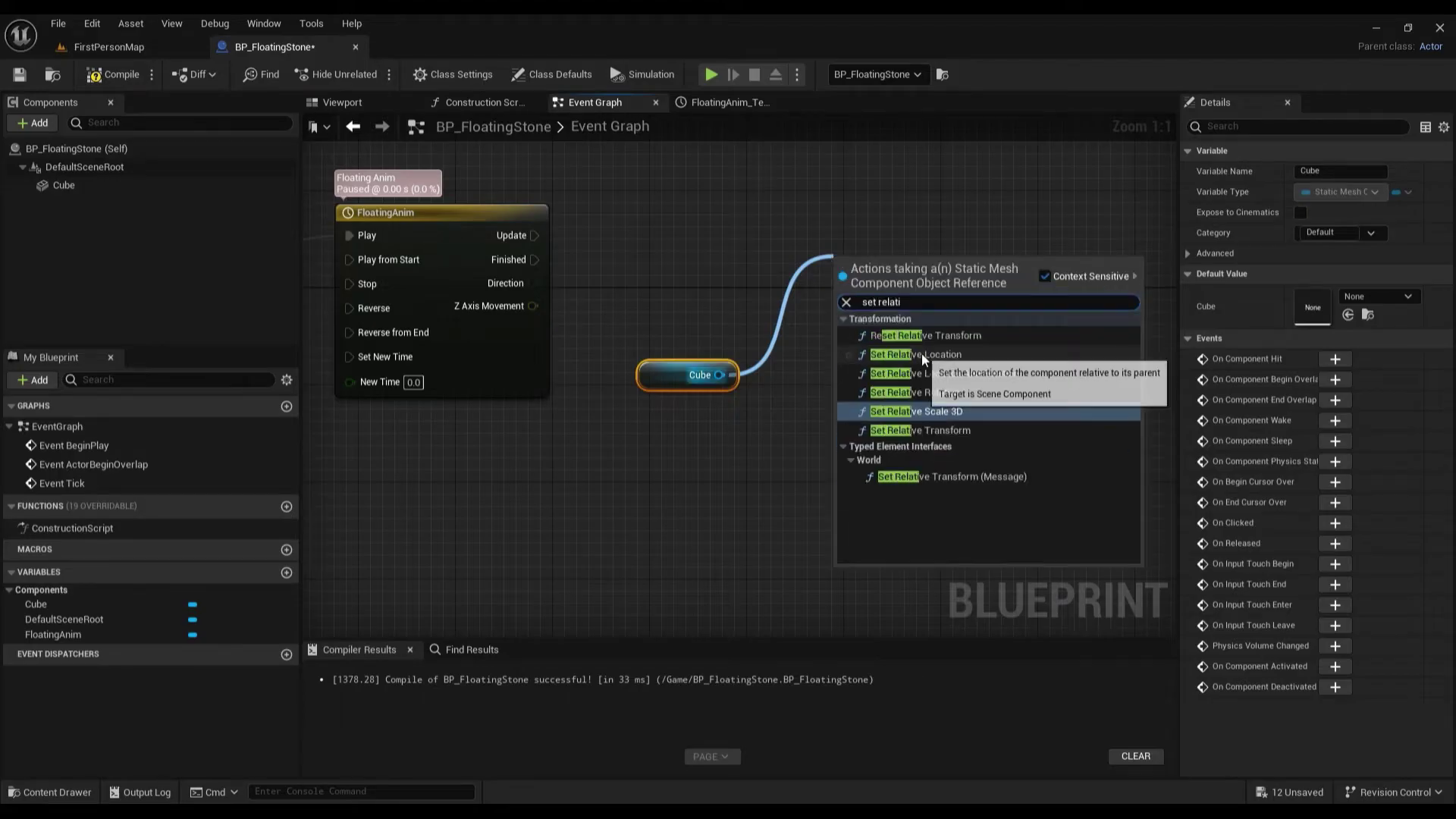
{"action": "left_click", "coordinate": [921, 342]}
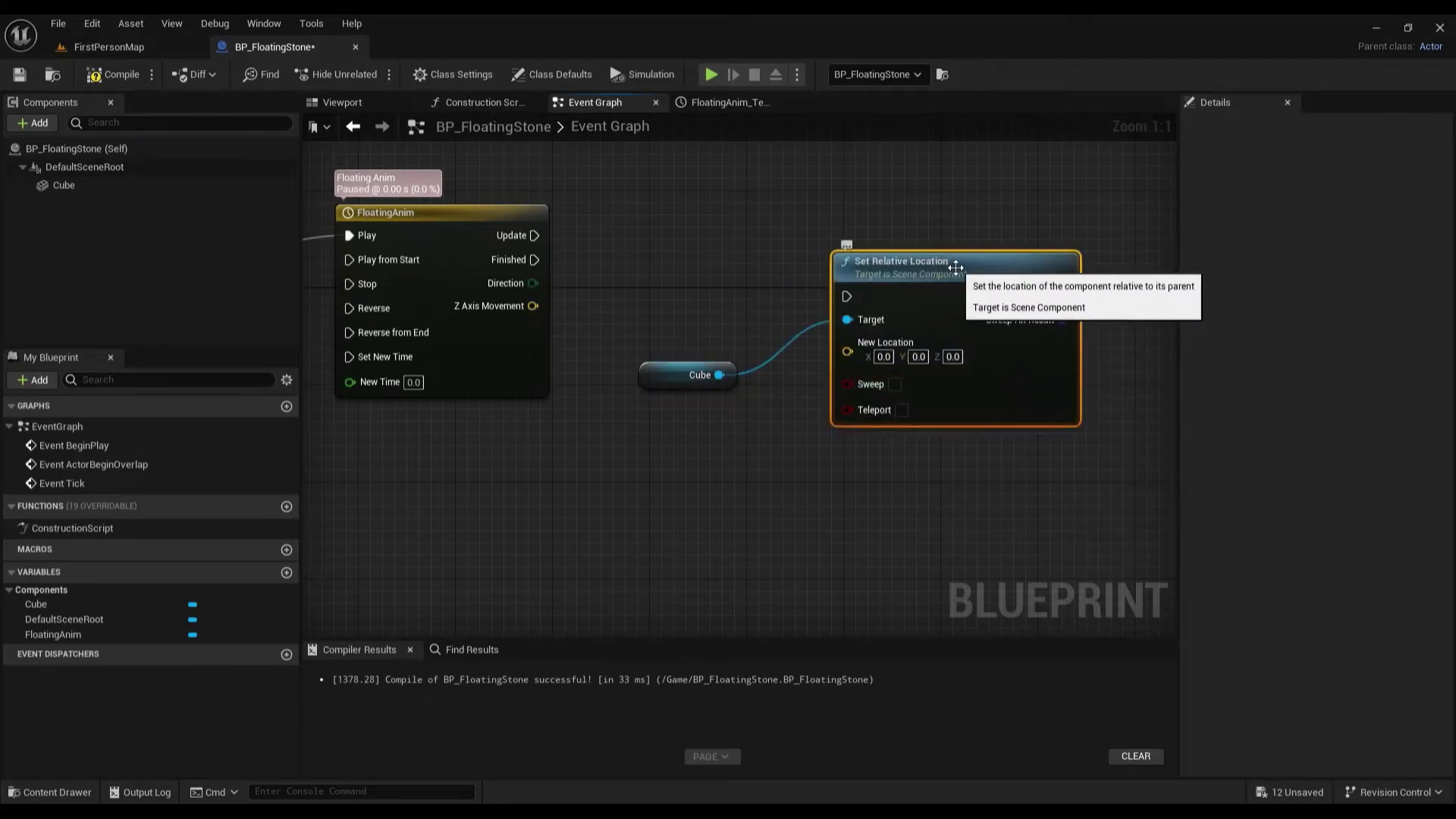
{"action": "left_click_drag", "start_coordinate": [965, 300], "coordinate": [965, 264]}
{"action": "left_click_drag", "start_coordinate": [533, 234], "coordinate": [847, 263]}
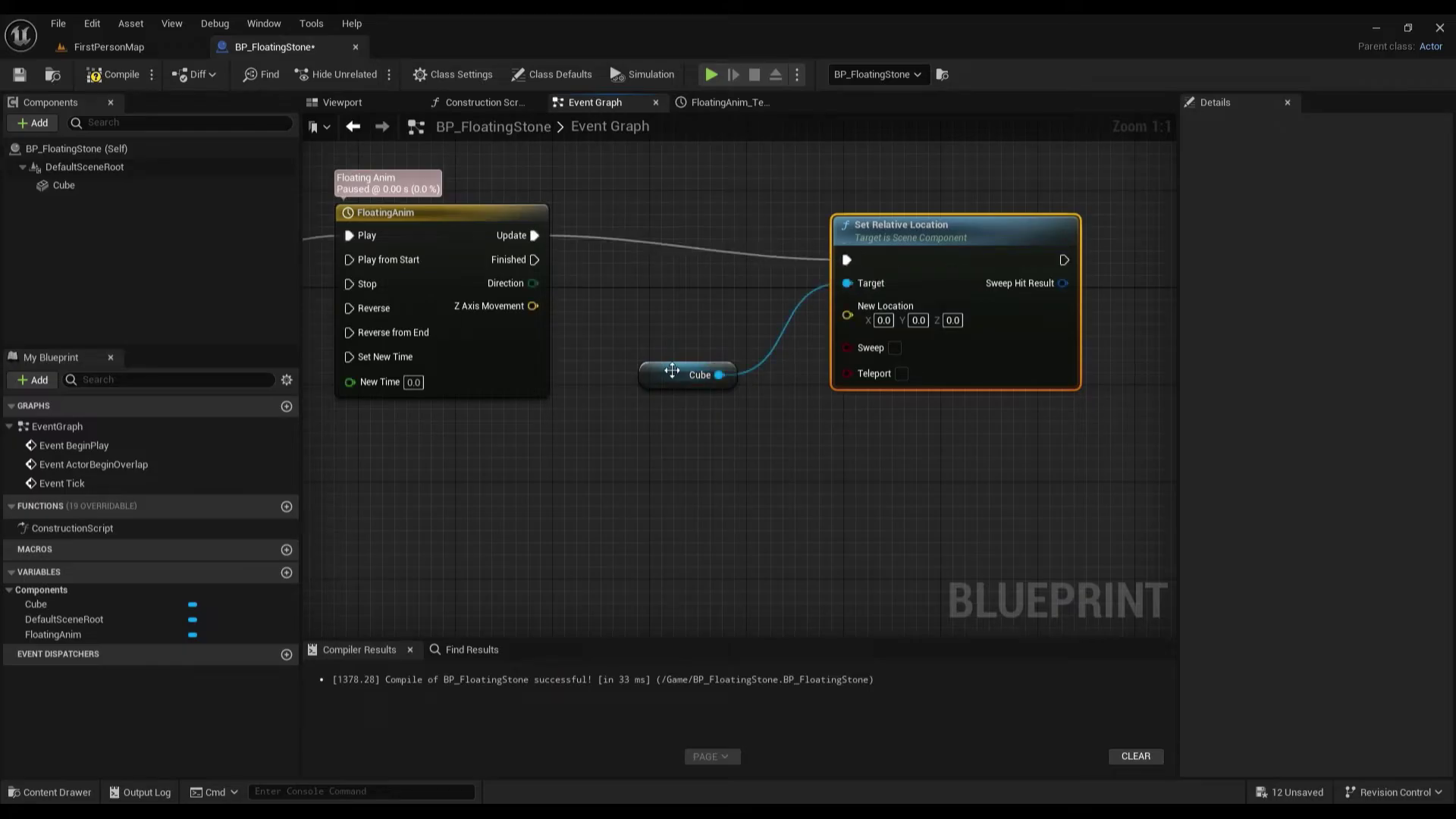
{"action": "left_click_drag", "start_coordinate": [691, 376], "coordinate": [703, 423]}
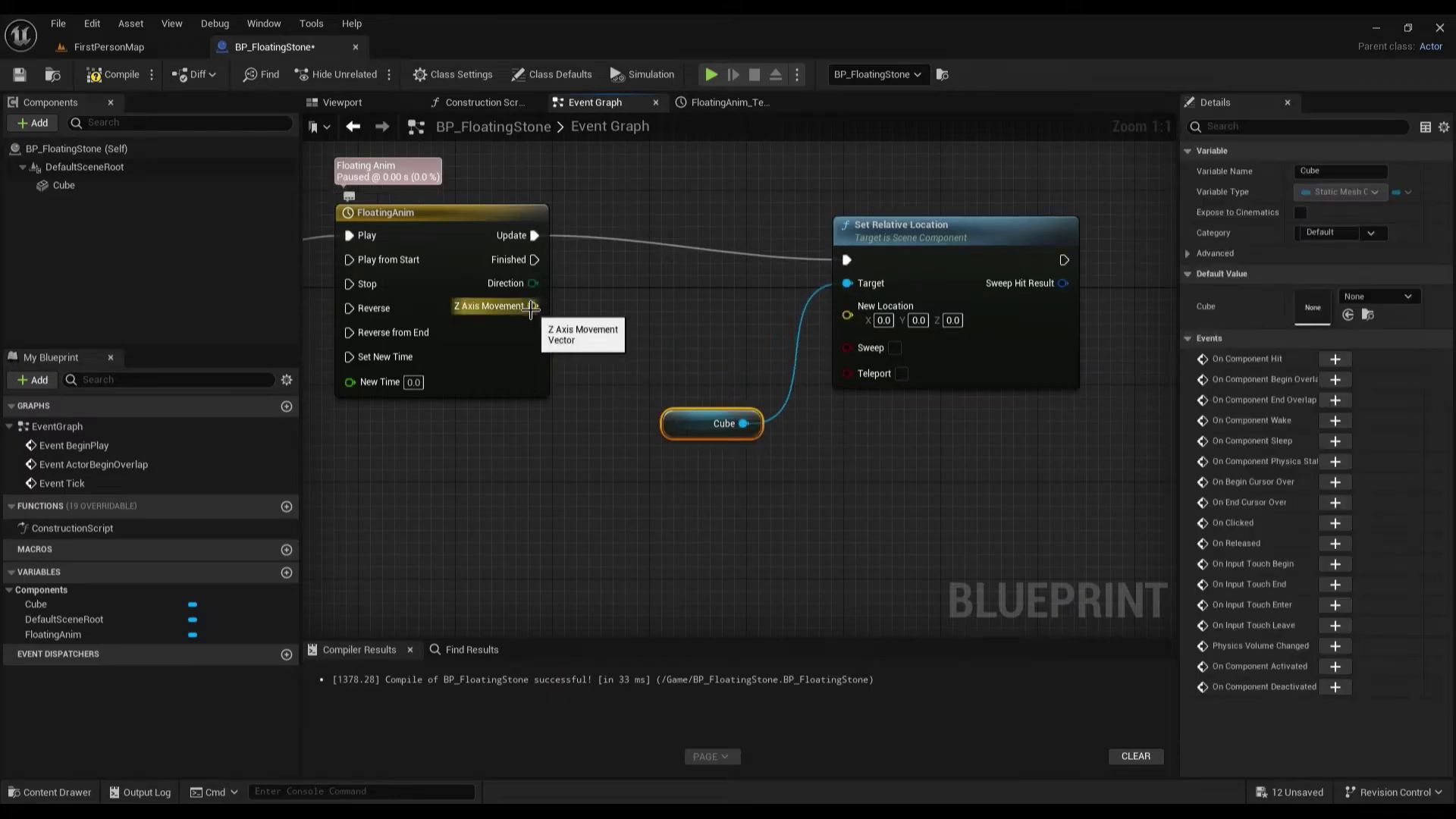
{"action": "left_click_drag", "start_coordinate": [533, 305], "coordinate": [847, 316]}
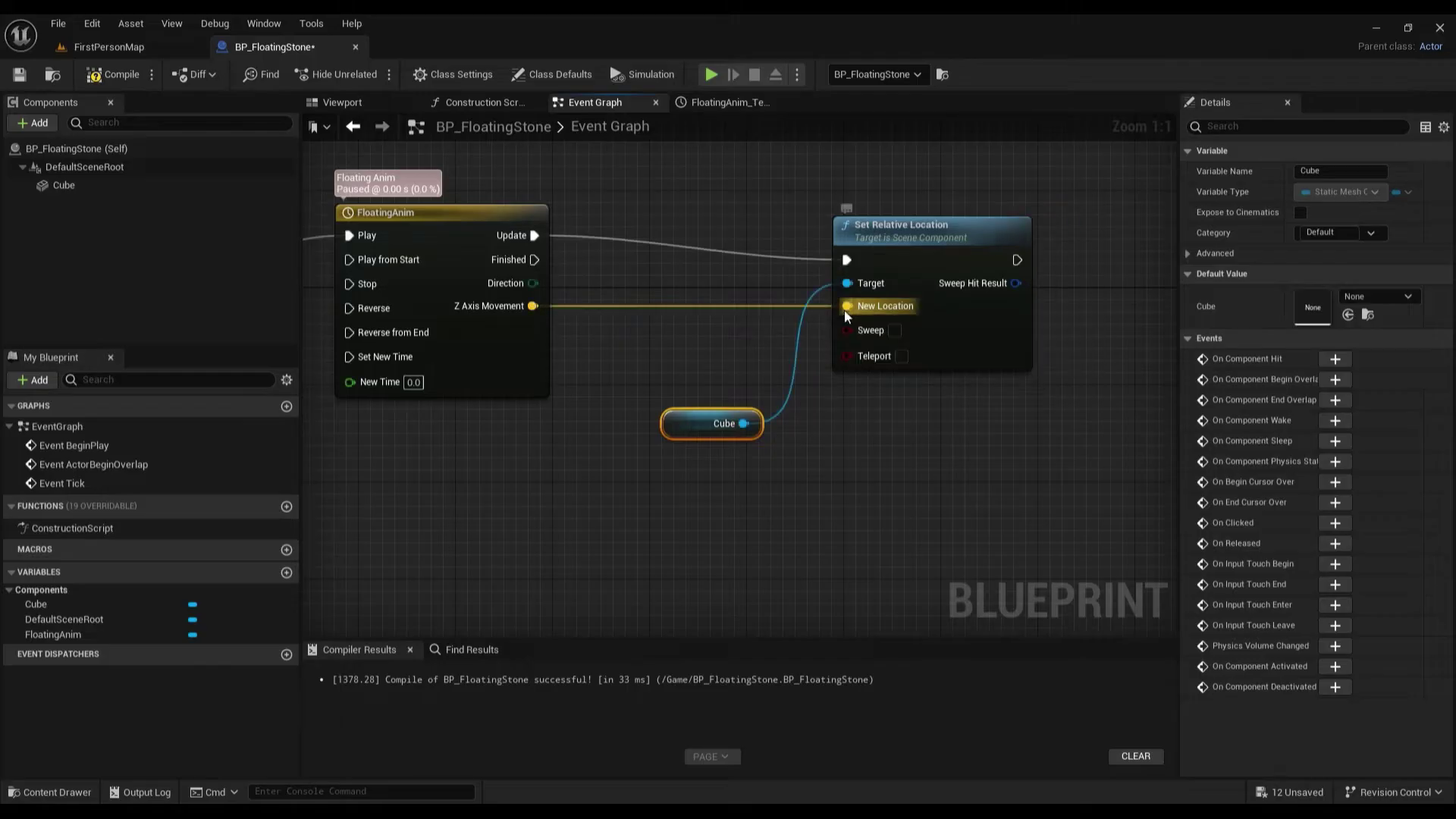
Compile BP_FloatingStone with the Z Axis Movement to New Location wiring
{"action": "left_click", "coordinate": [111, 79]}
{"action": "scroll", "coordinate": [709, 338], "scroll_direction": "down", "scroll_amount": 1}
{"action": "scroll", "coordinate": [670, 336], "scroll_direction": "down", "scroll_amount": 1}
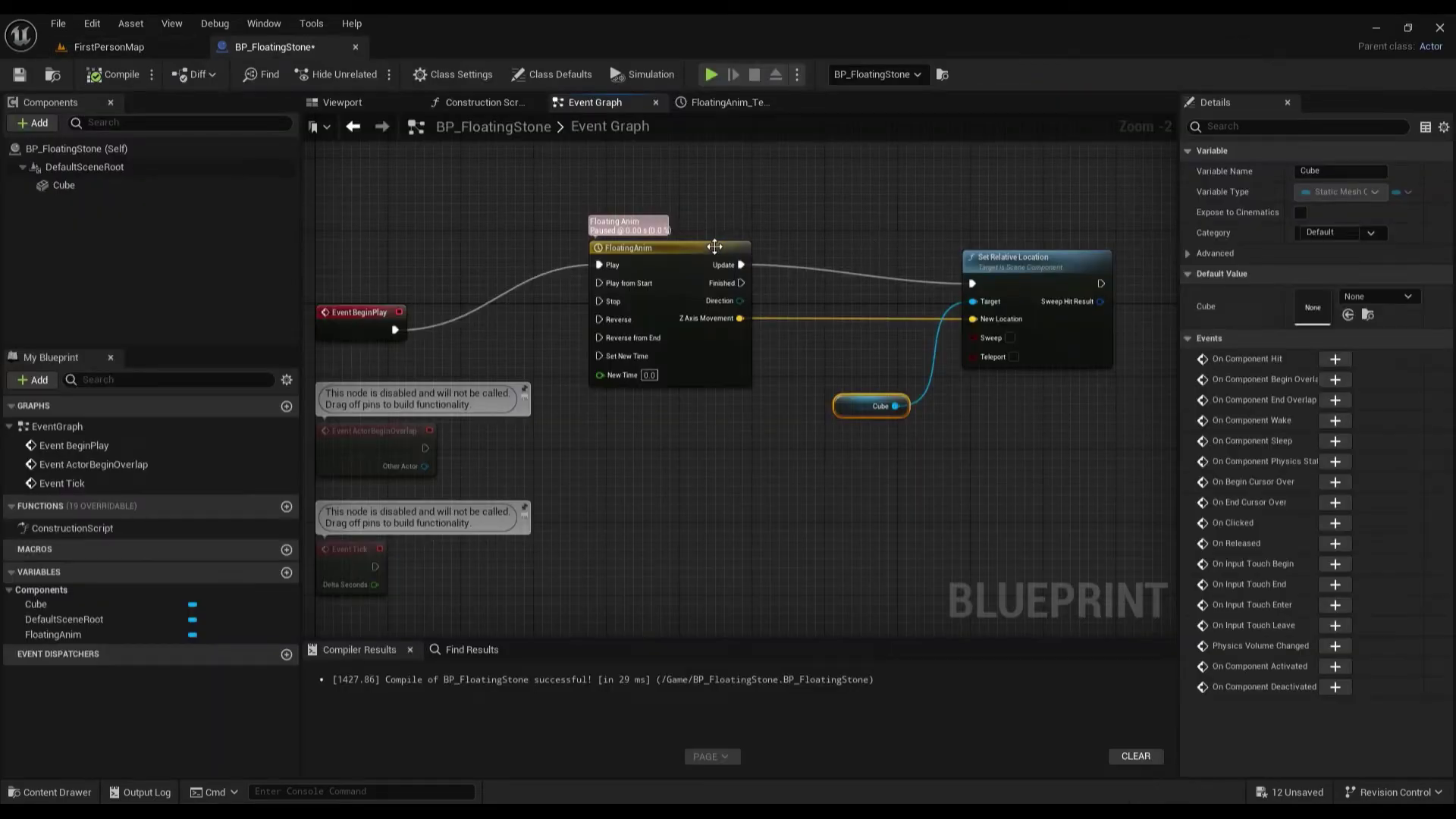
Change the Z curve's last key value to 100, refit the view, and compile
{"action": "left_click", "coordinate": [727, 104]}
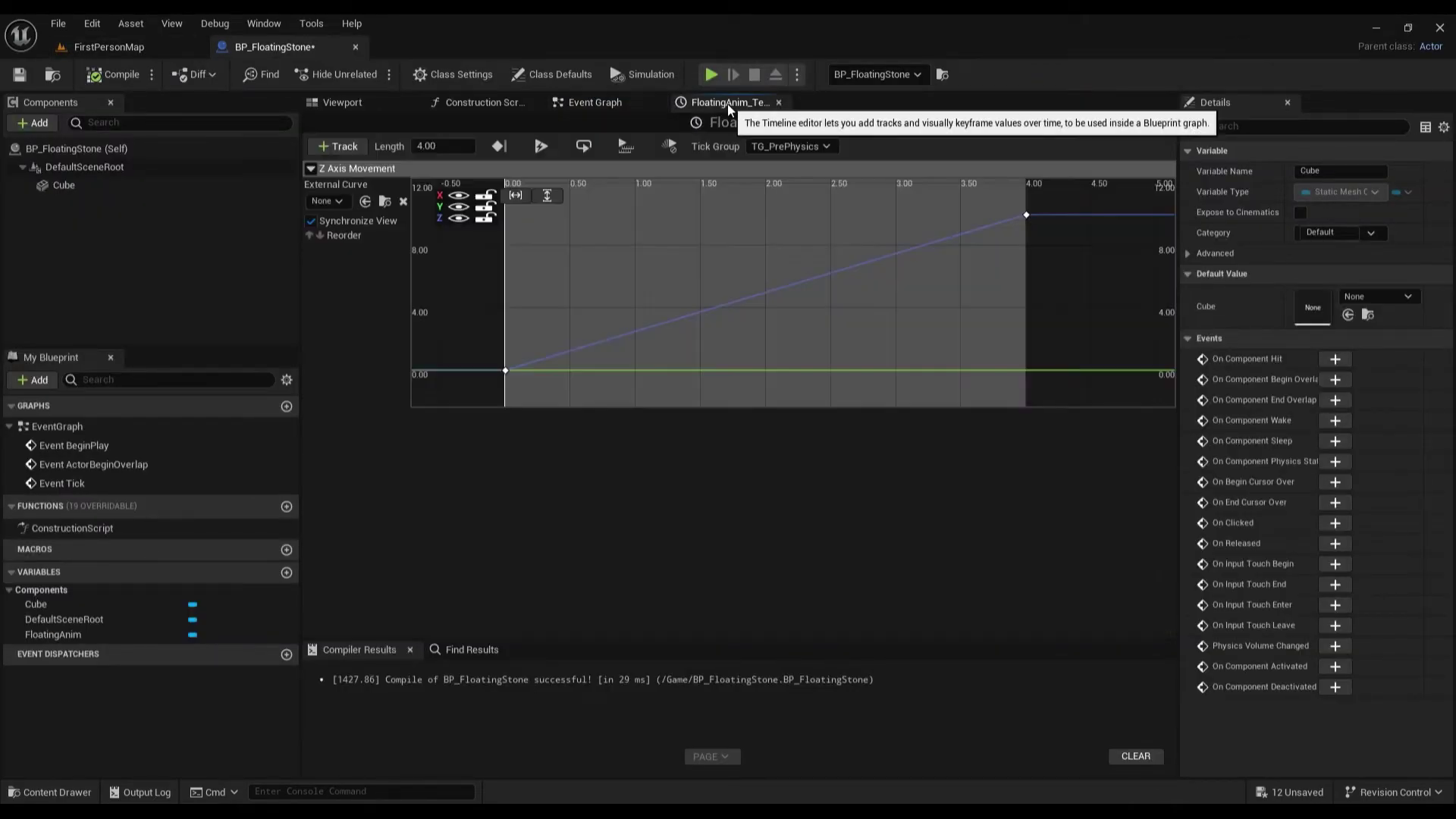
{"action": "left_click", "coordinate": [1027, 215]}
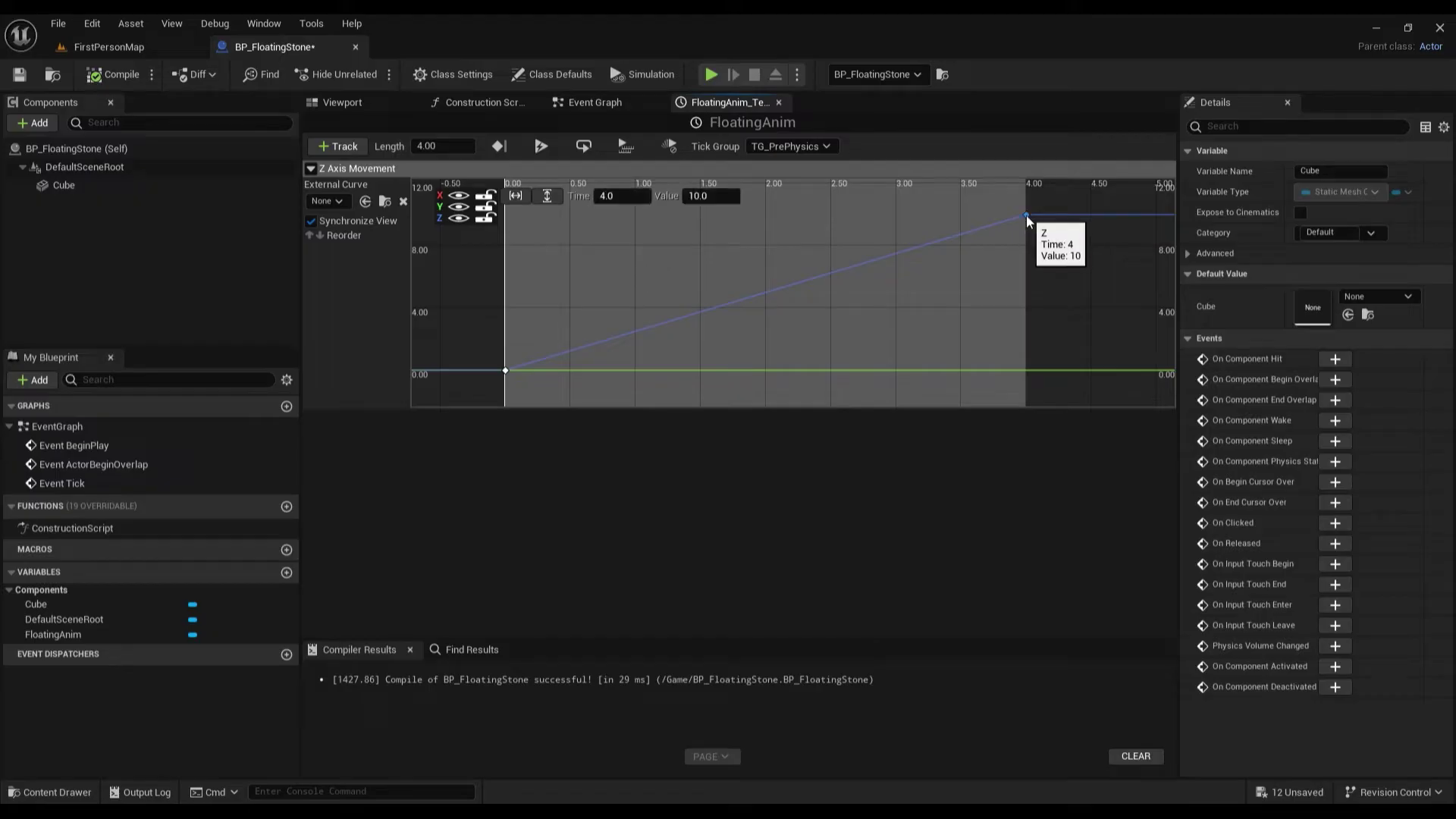
{"action": "left_click", "coordinate": [723, 196]}
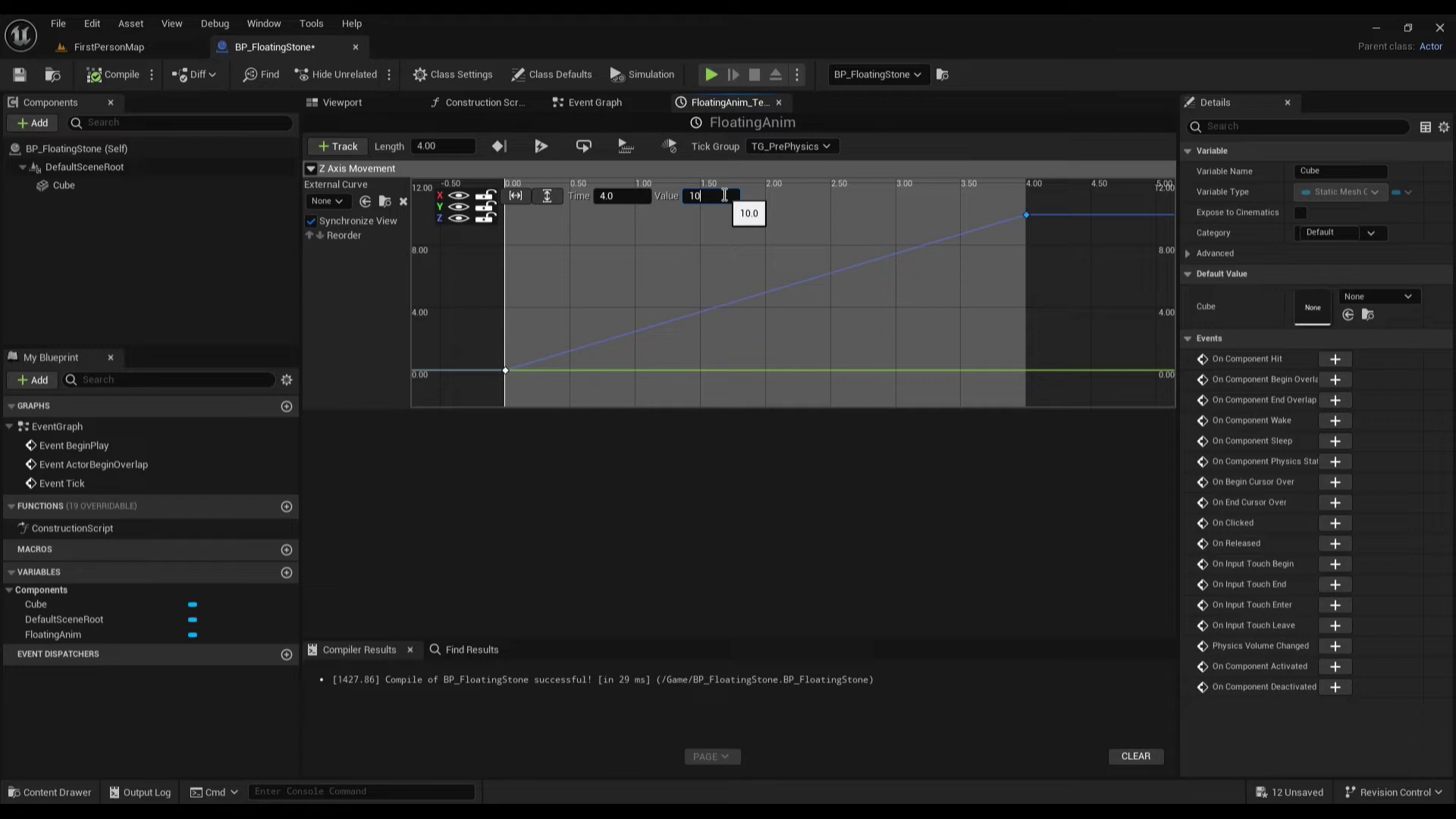
{"action": "type", "text": "0.0"}
{"action": "left_click", "coordinate": [514, 198]}
{"action": "left_click", "coordinate": [547, 198]}
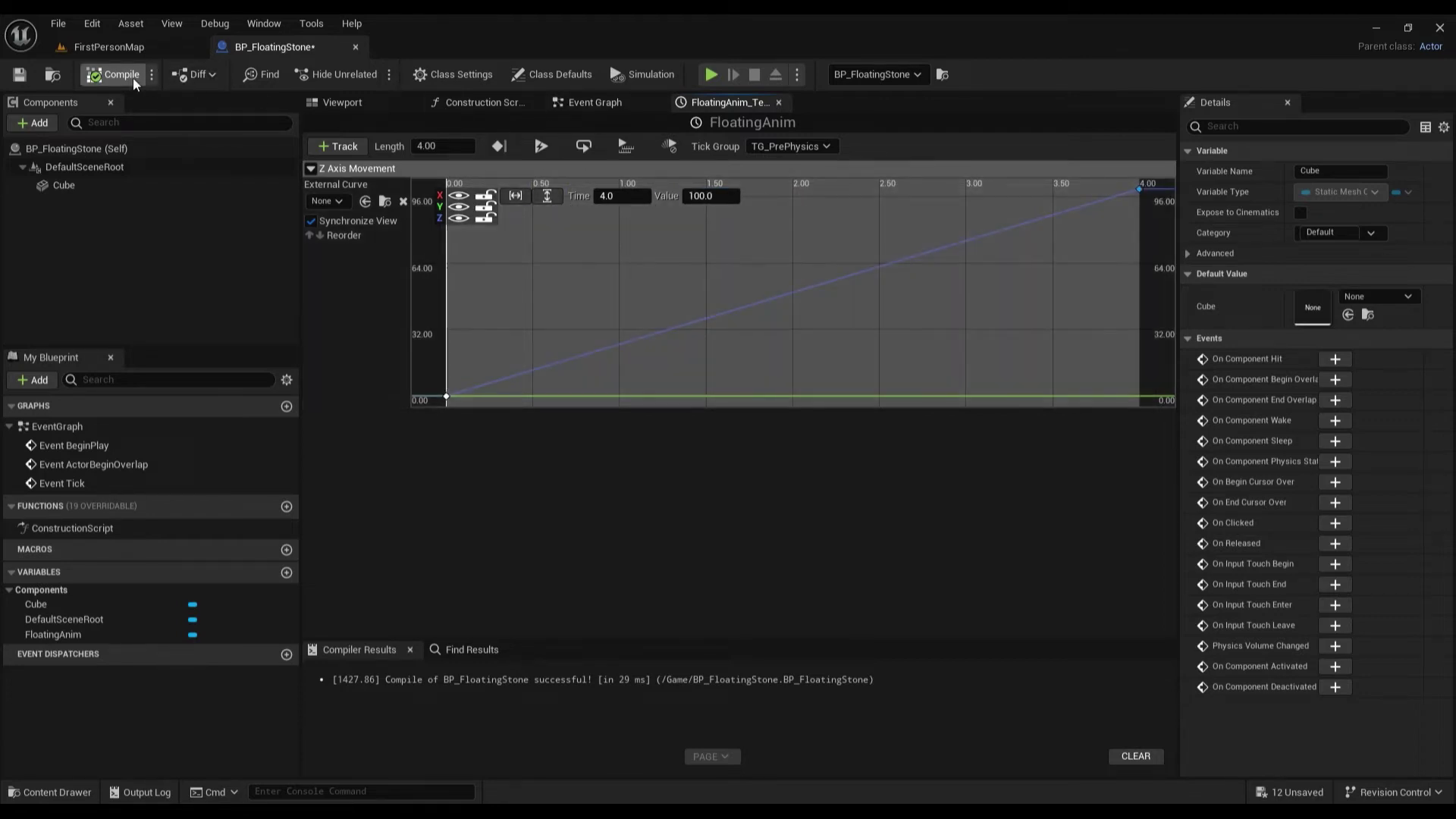
{"action": "left_click", "coordinate": [121, 46]}
Play the level, walk toward the floating stone, then stop and reopen BP_FloatingStone
{"action": "left_click", "coordinate": [370, 74]}
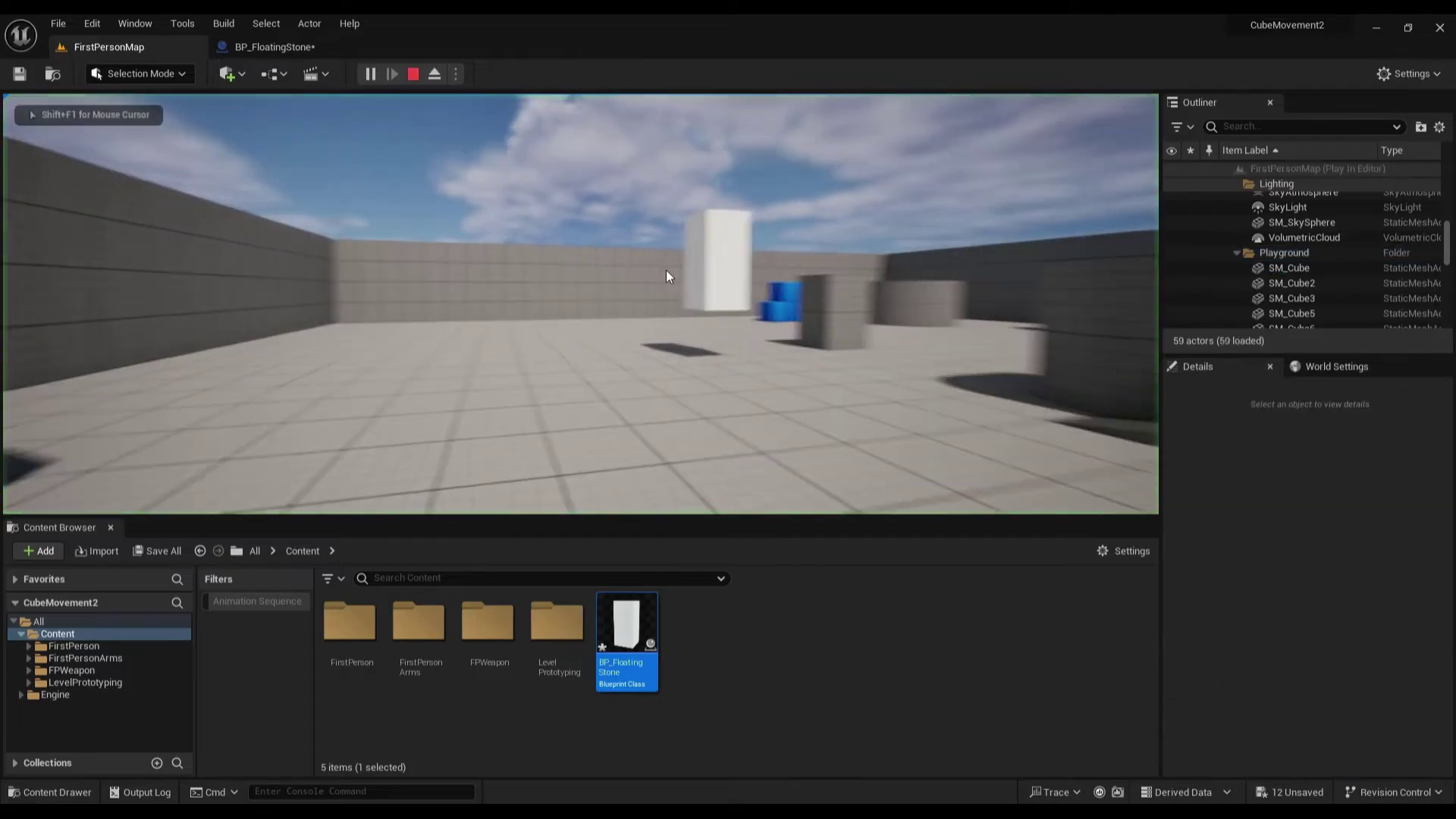
{"action": "key", "text": "w"}
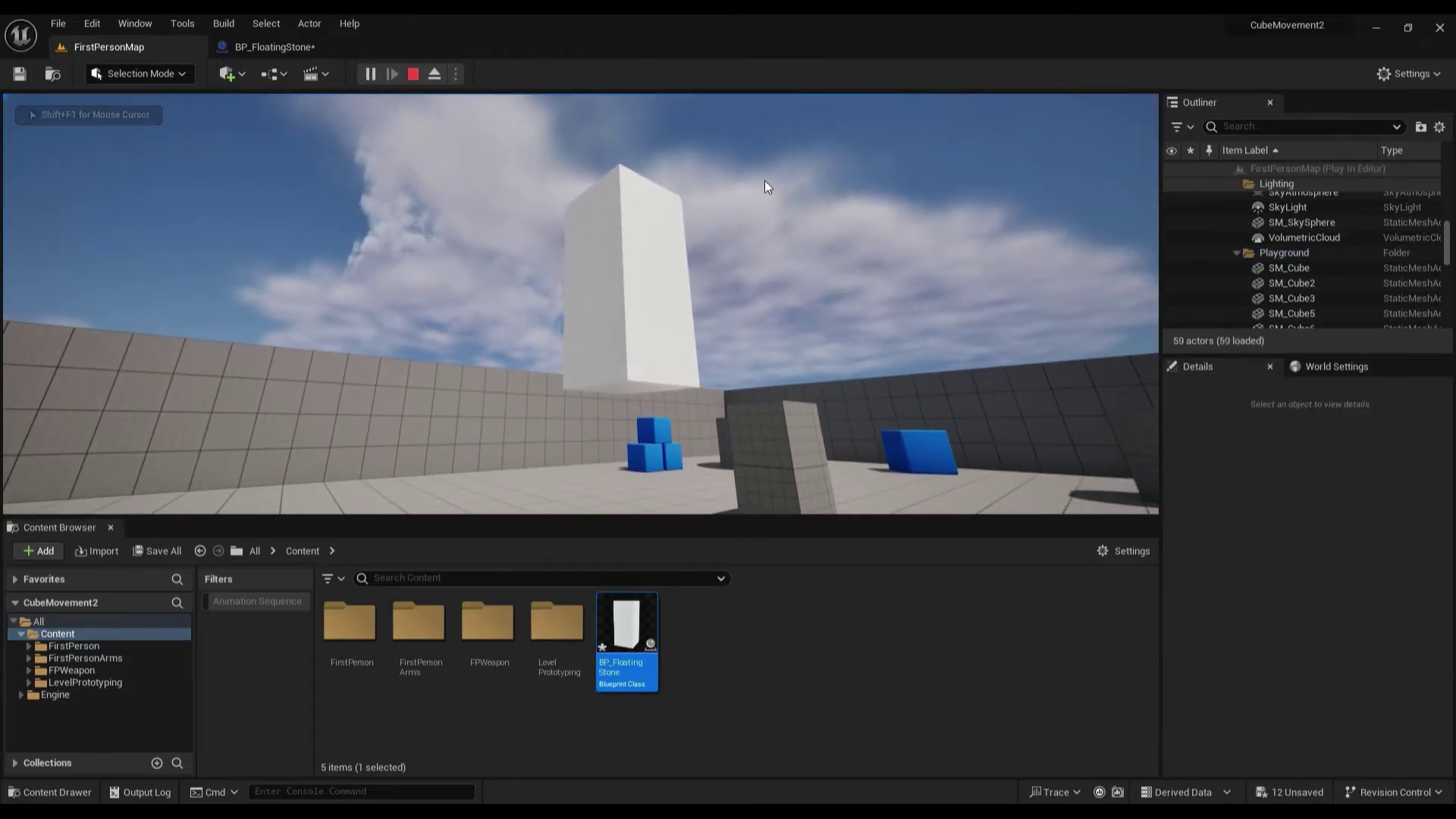
{"action": "key", "text": "Escape"}
{"action": "left_click", "coordinate": [296, 47]}
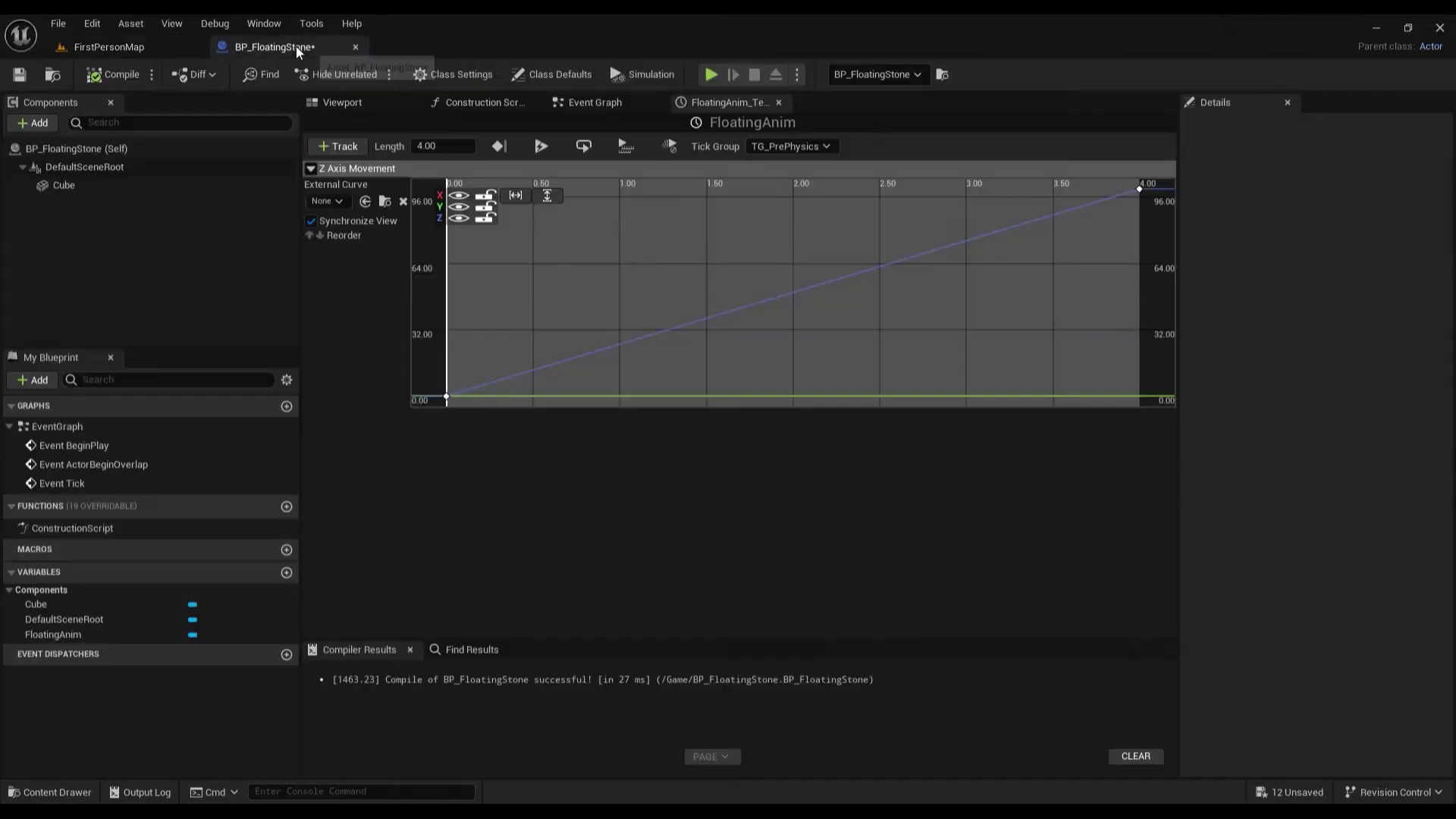
Save, then duplicate the FloatingAnim, Set Relative Location and Cube nodes below the originals
{"action": "left_click", "coordinate": [586, 103]}
{"action": "key", "text": "ctrl+s"}
{"action": "left_click", "coordinate": [924, 493]}
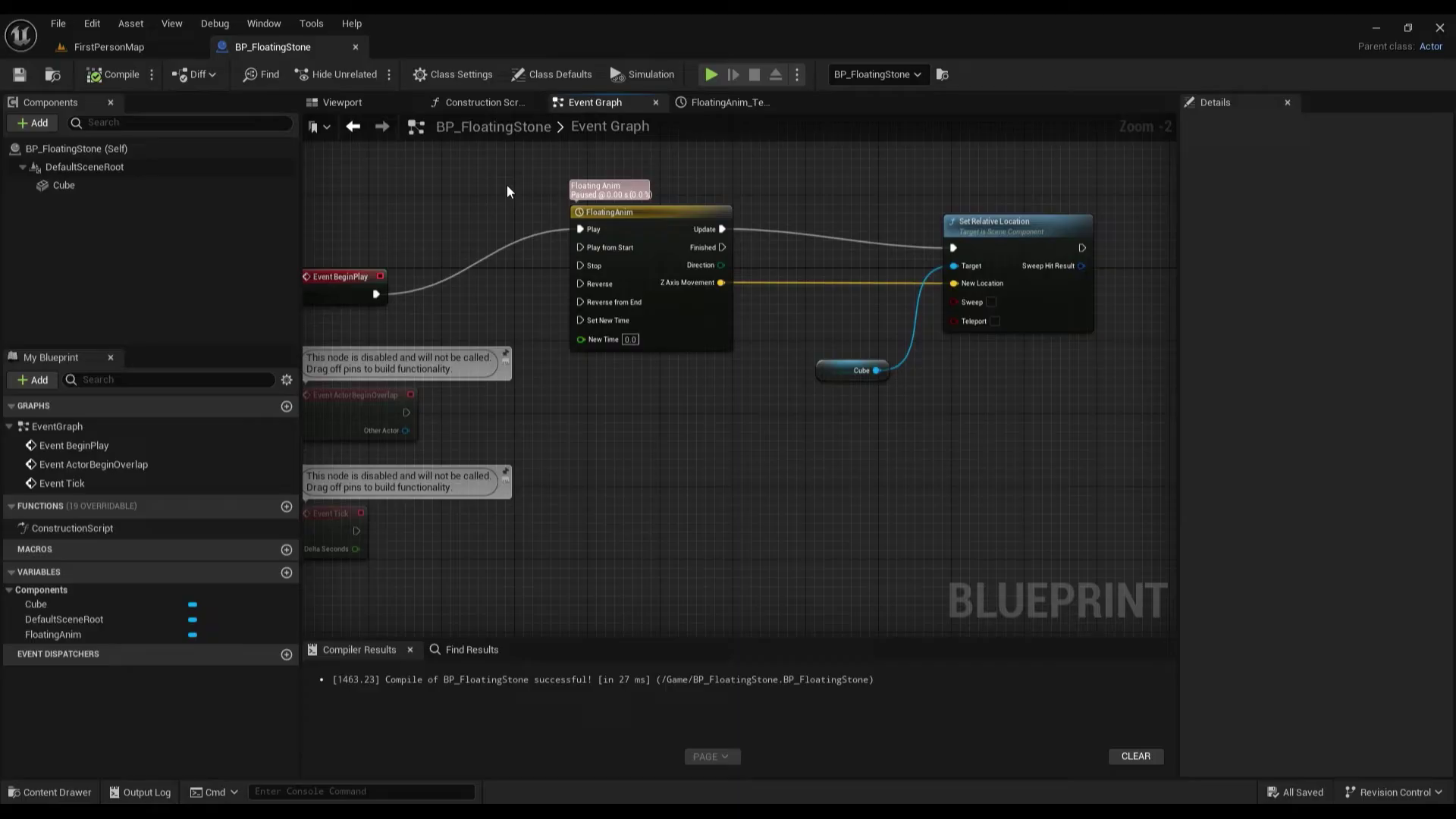
{"action": "left_click_drag", "start_coordinate": [548, 176], "coordinate": [1119, 433]}
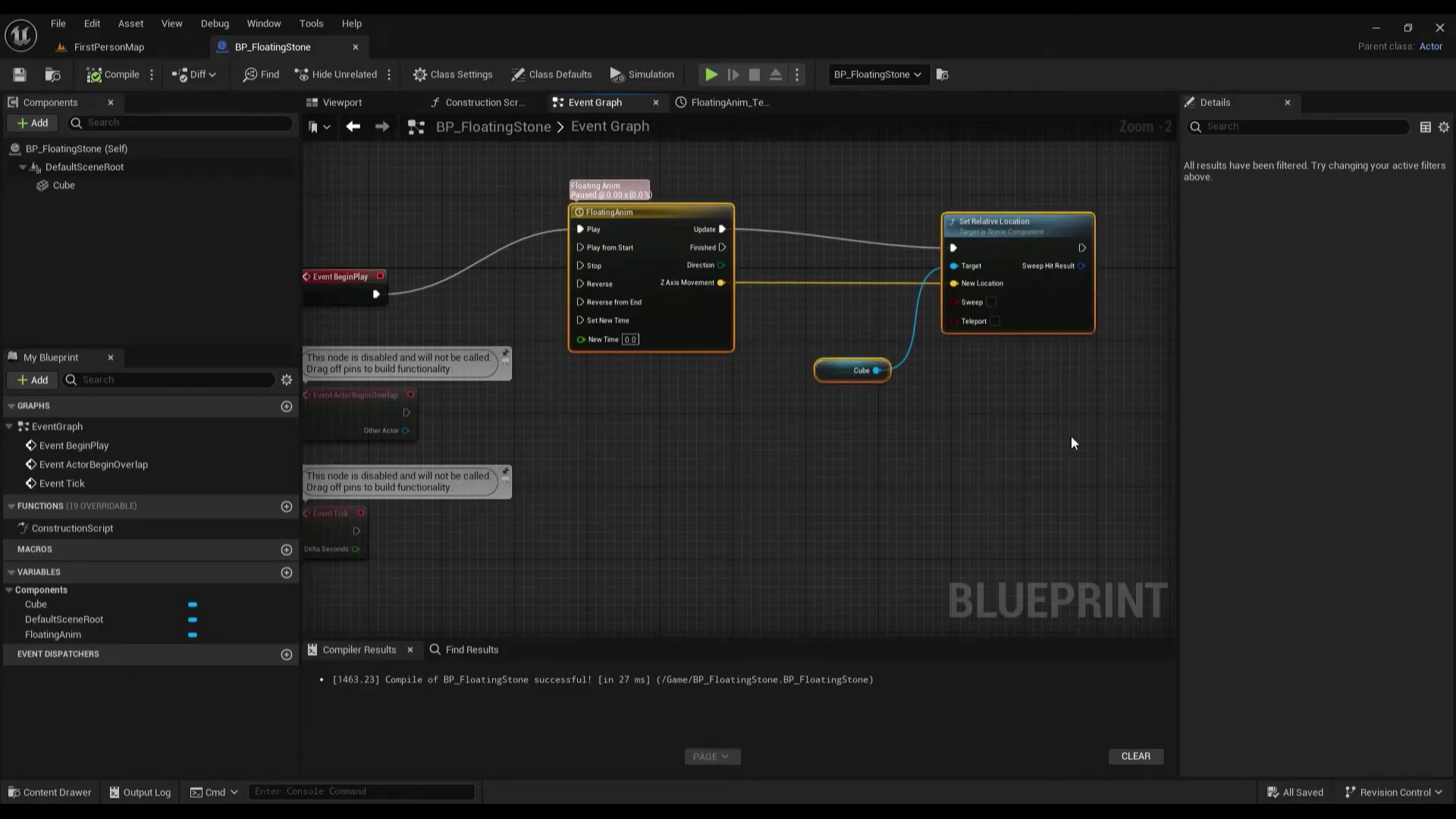
{"action": "key", "text": "ctrl+c"}
{"action": "key", "text": "ctrl+v"}
{"action": "left_click_drag", "start_coordinate": [785, 369], "coordinate": [641, 452]}
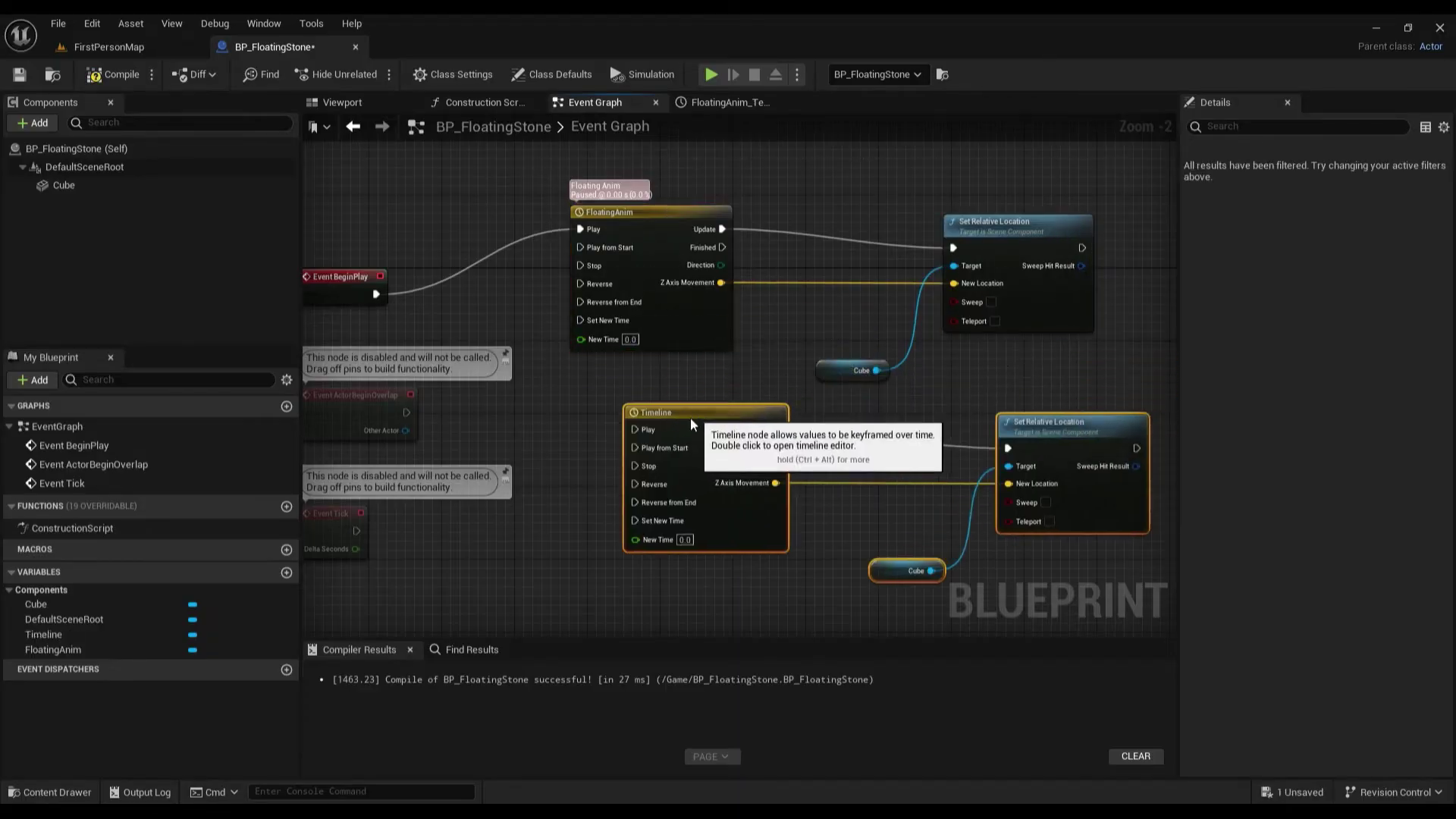
{"action": "left_click", "coordinate": [782, 436]}
{"action": "right_click_drag", "start_coordinate": [782, 436], "coordinate": [824, 402]}
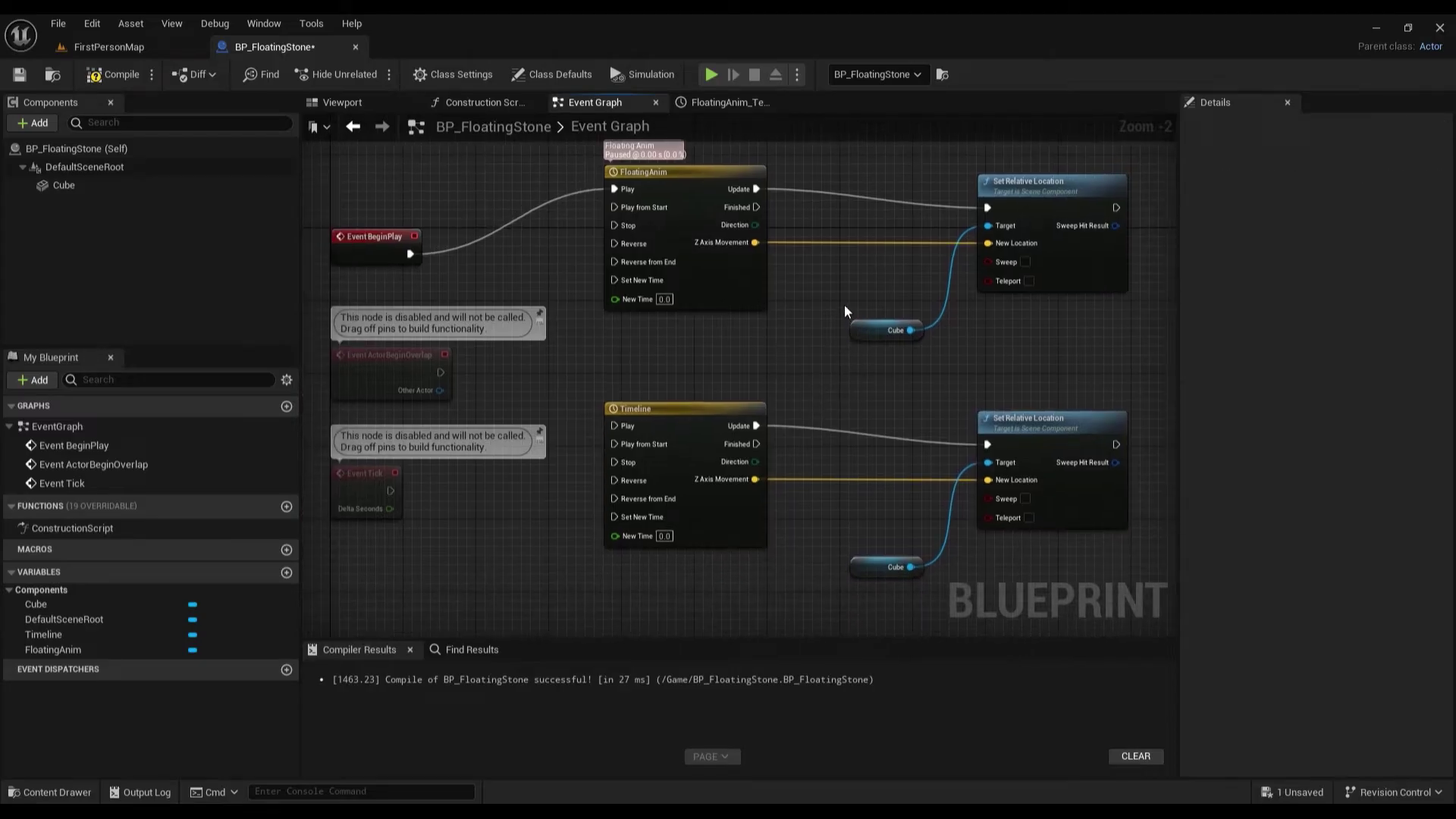
Wire FloatingAnim's Finished to Timeline's Reverse from End, and Timeline's Finished back to FloatingAnim
{"action": "left_click_drag", "start_coordinate": [745, 210], "coordinate": [573, 418]}
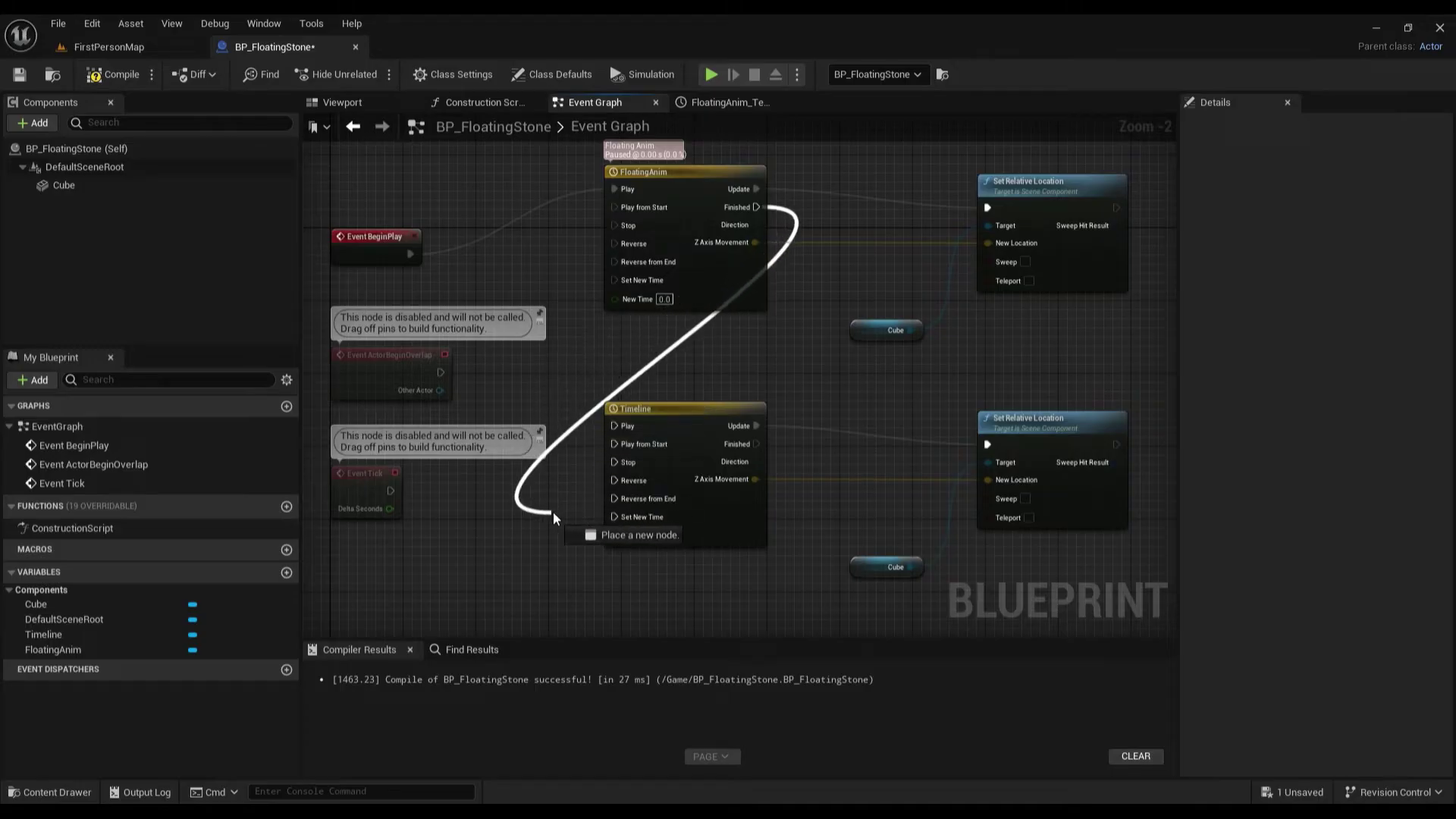
{"action": "left_click_drag", "start_coordinate": [572, 419], "coordinate": [620, 497]}
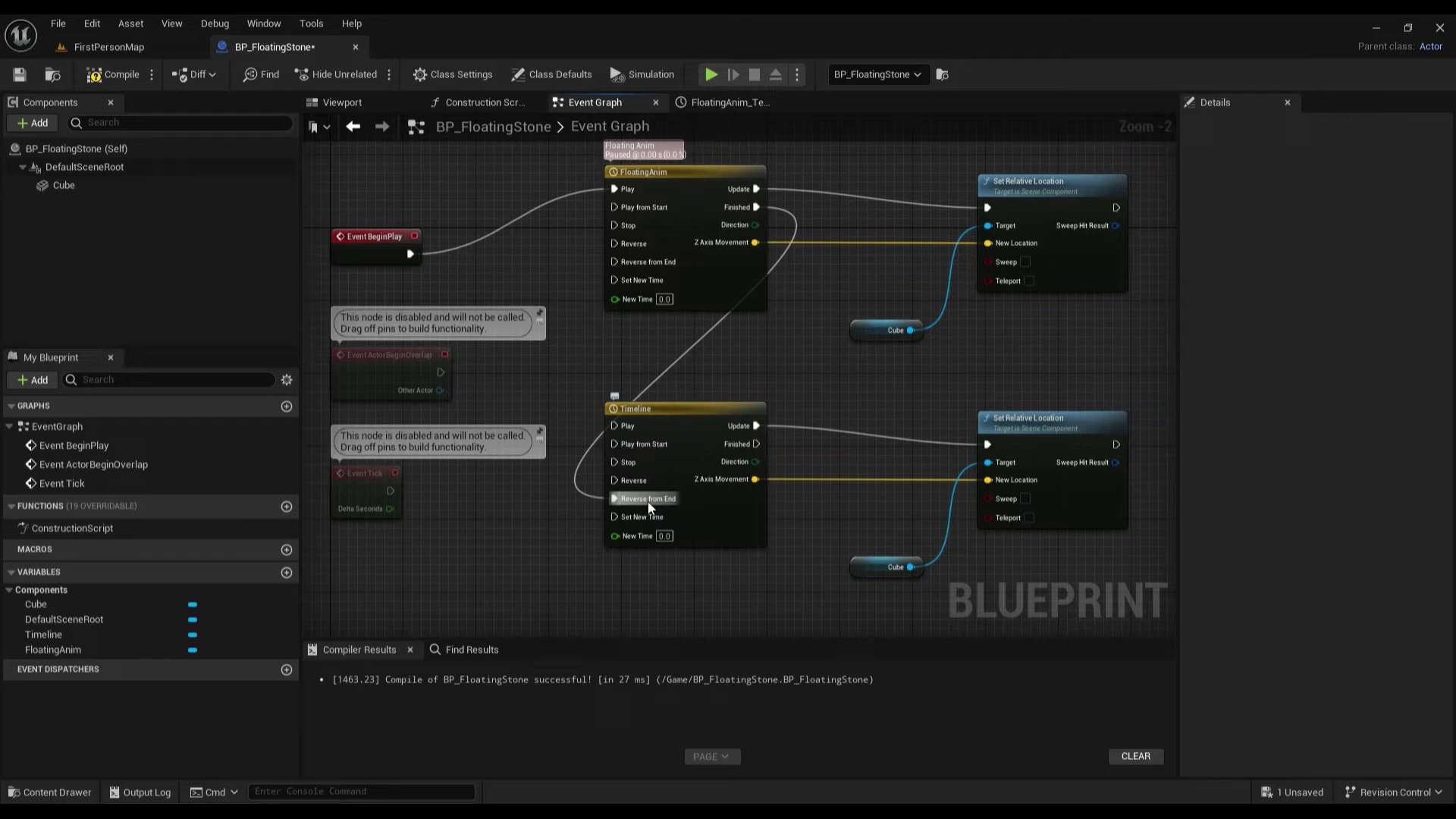
{"action": "left_click_drag", "start_coordinate": [757, 443], "coordinate": [598, 216]}
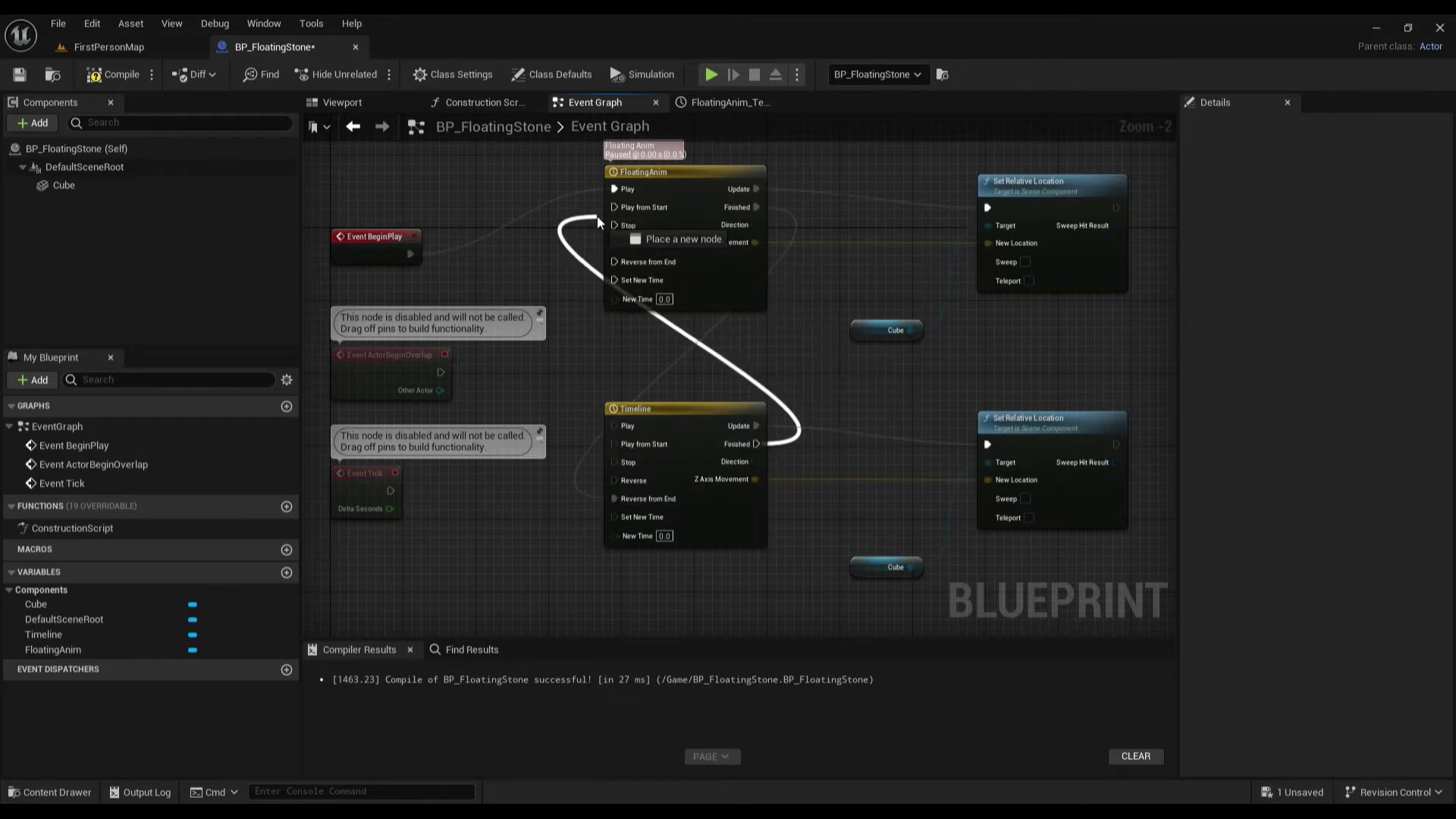
{"action": "left_click_drag", "start_coordinate": [597, 215], "coordinate": [614, 207]}
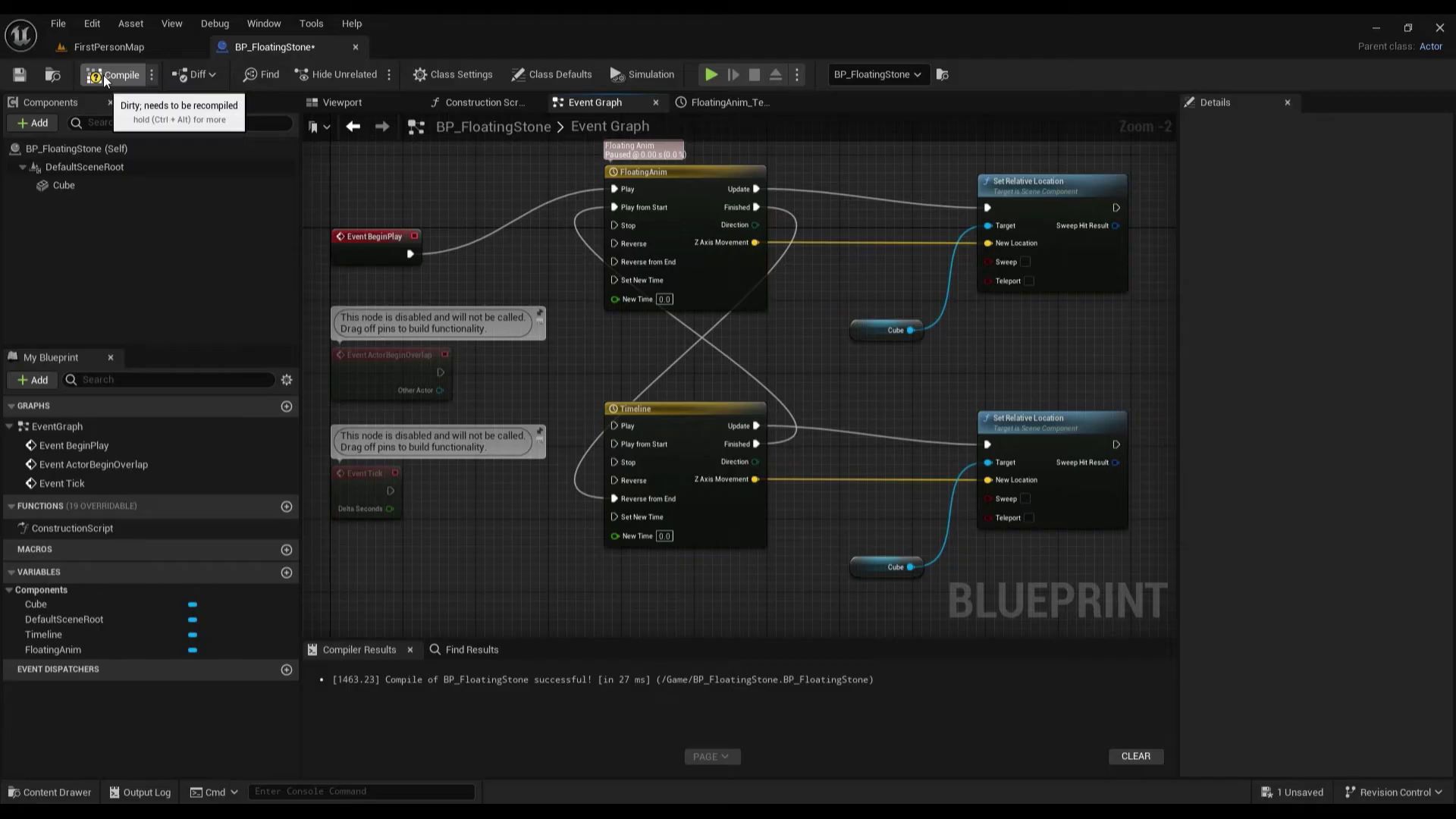
{"action": "left_click", "coordinate": [109, 47]}
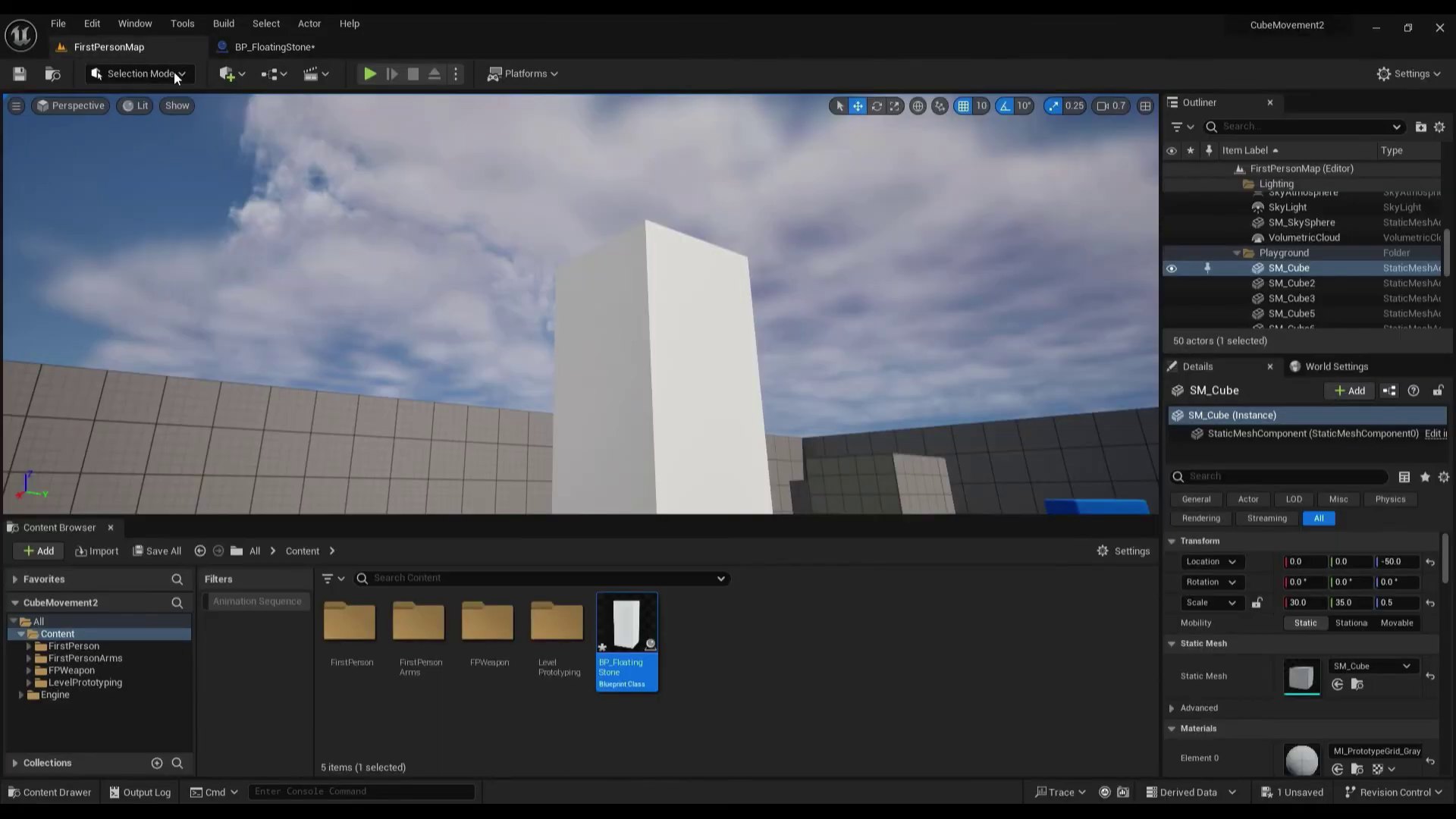
Play-test the level, walking up to the floating stone, then stop the session
{"action": "left_click", "coordinate": [370, 74]}
{"action": "key", "text": "w"}
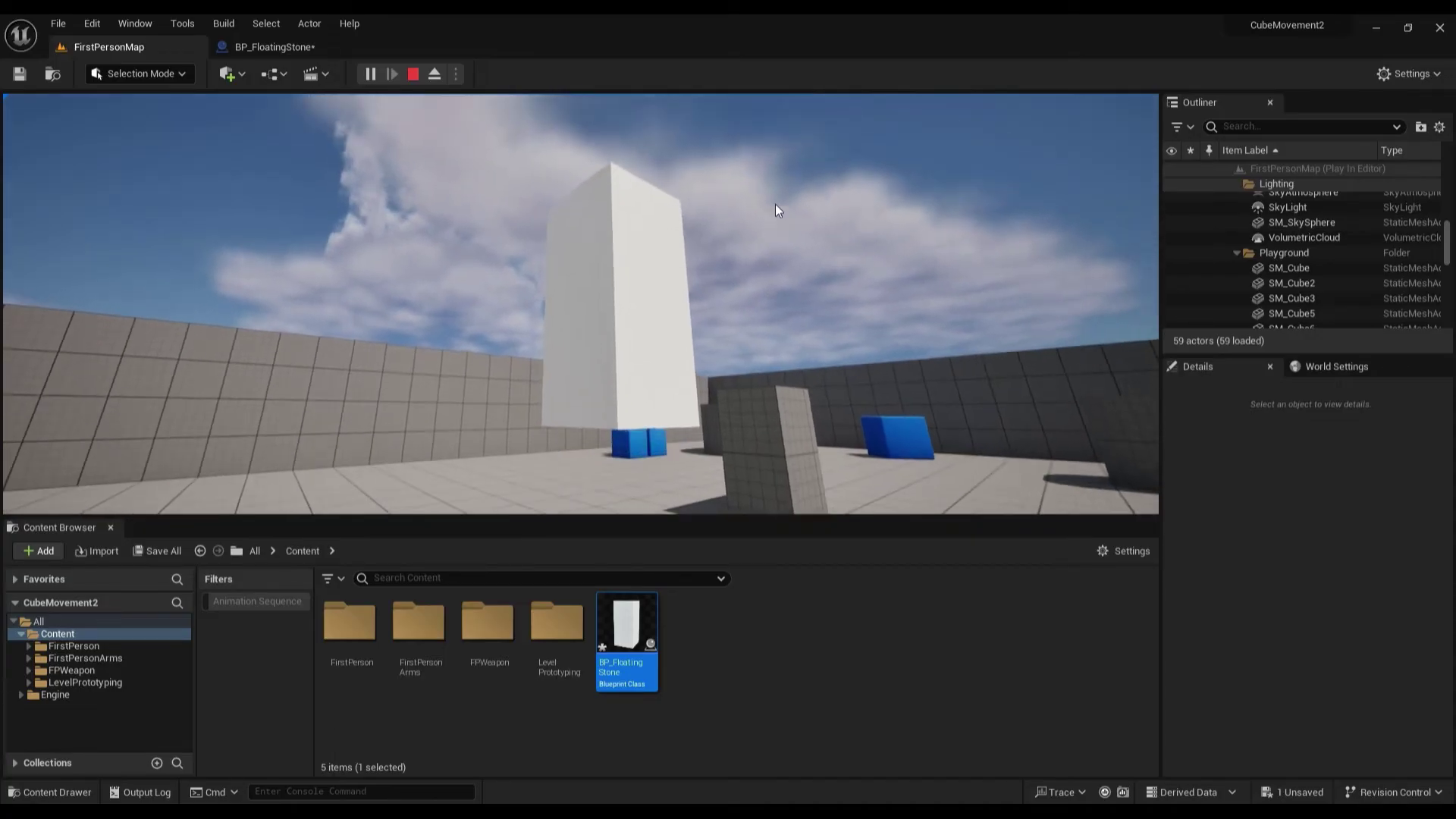
{"action": "key", "text": "Escape"}
{"action": "scroll", "coordinate": [770, 215], "scroll_direction": "down", "scroll_amount": 2}
{"action": "scroll", "coordinate": [771, 229], "scroll_direction": "down", "scroll_amount": 2}
{"action": "scroll", "coordinate": [771, 229], "scroll_direction": "down", "scroll_amount": 2}
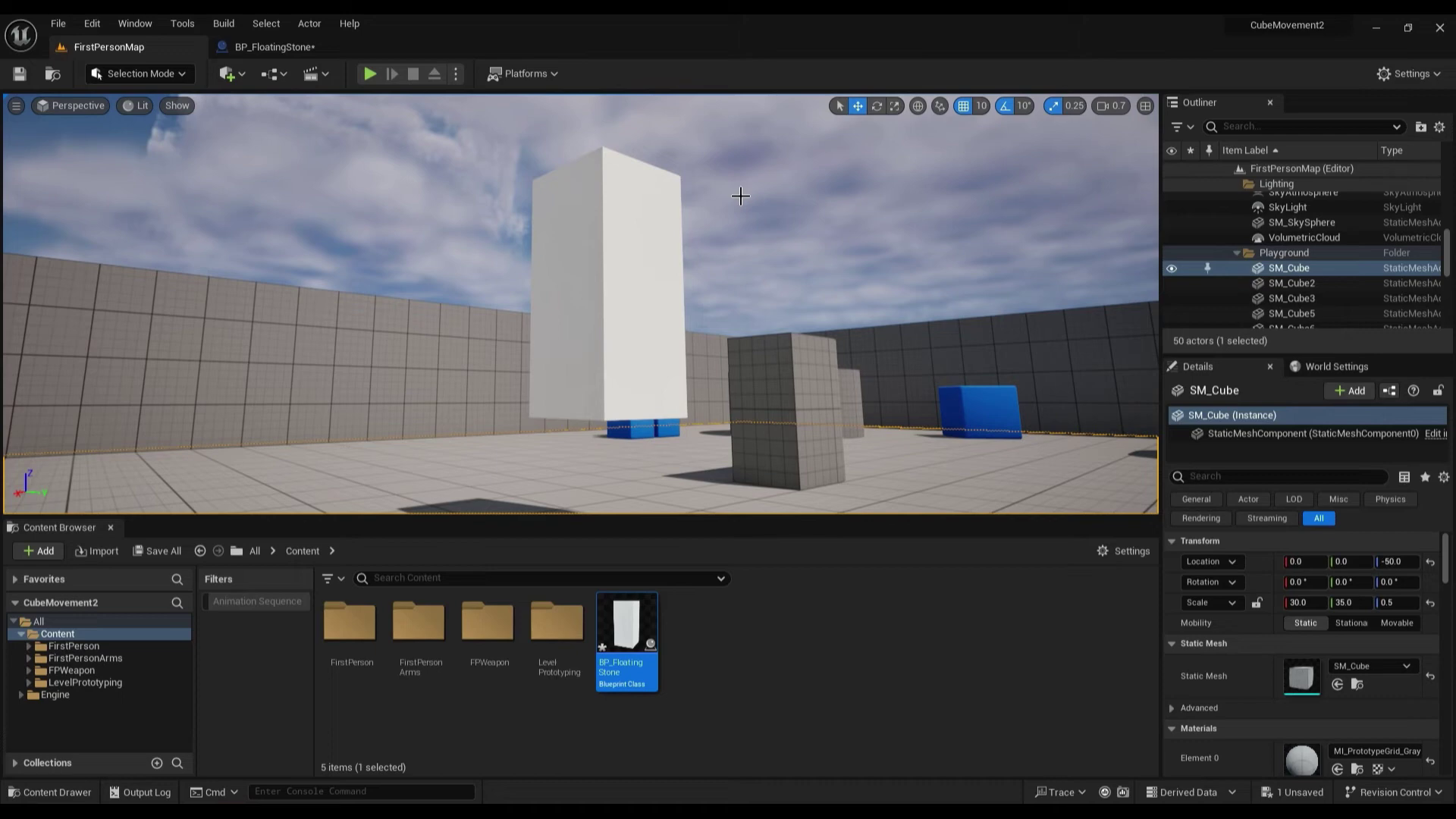
Check the Z Axis Movement timeline curve, play-test again, and bring up the component list
{"action": "left_click", "coordinate": [298, 49]}
{"action": "left_click", "coordinate": [720, 106]}
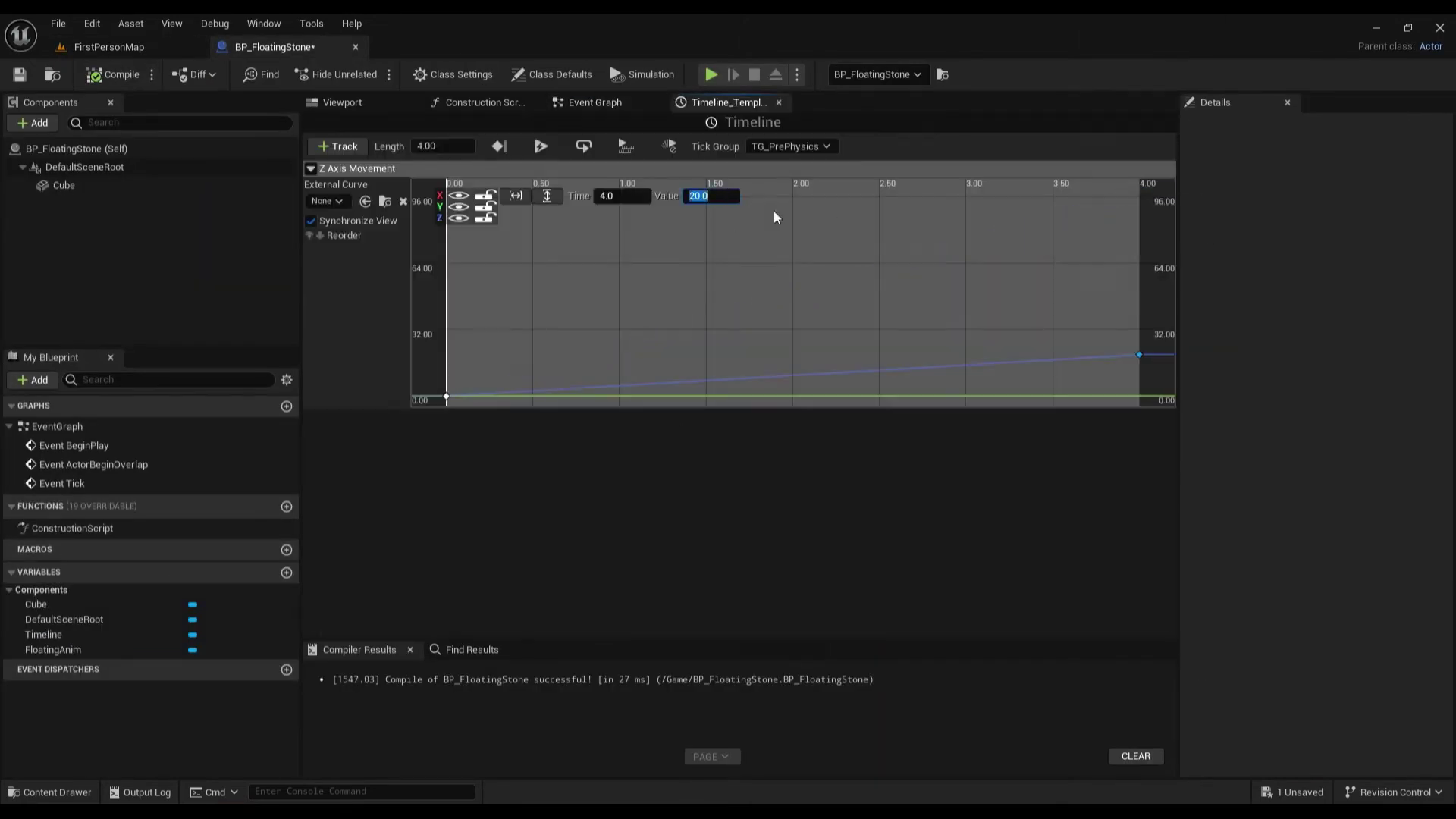
{"action": "key", "text": "alt+p"}
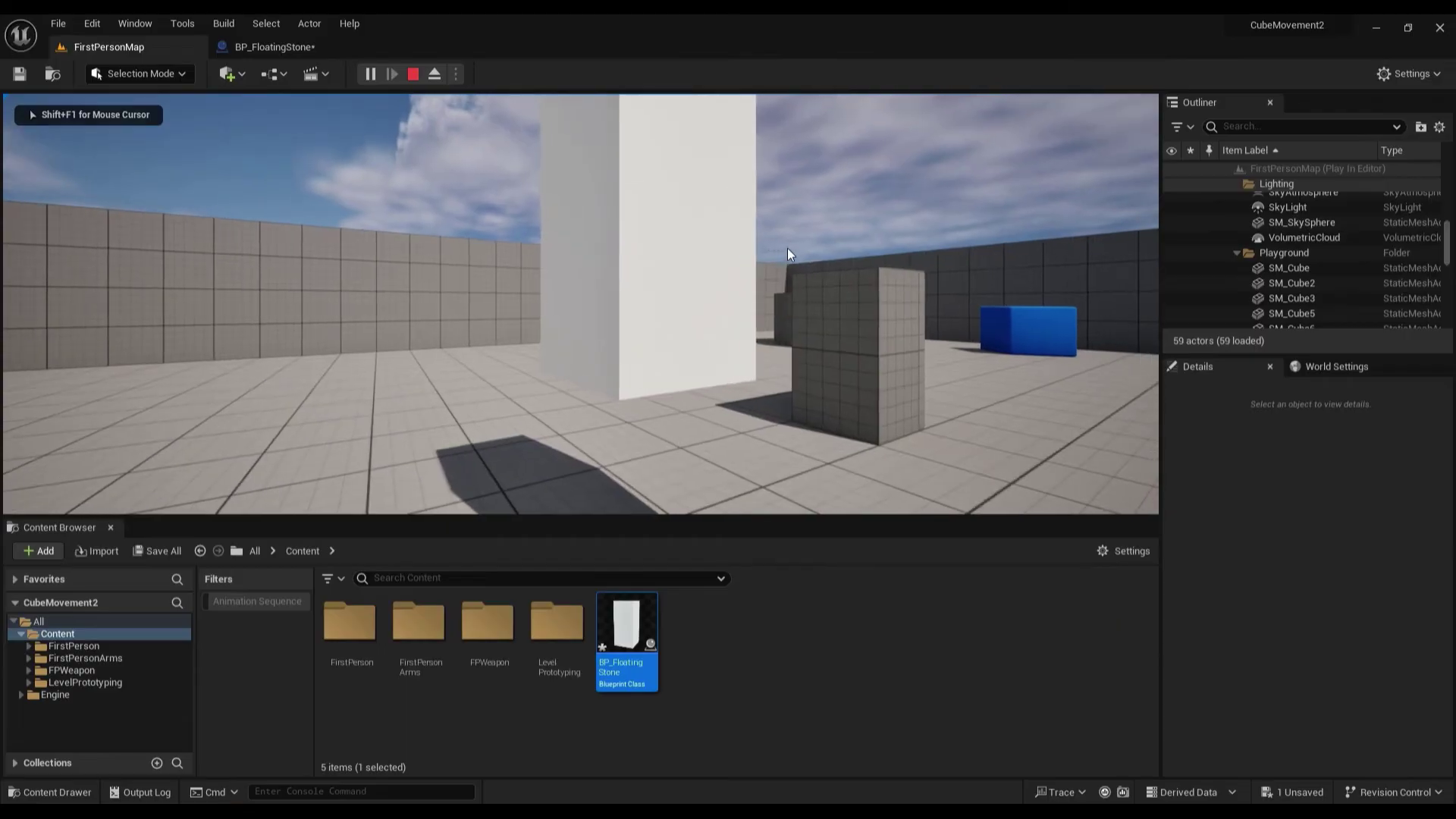
{"action": "key", "text": "w"}
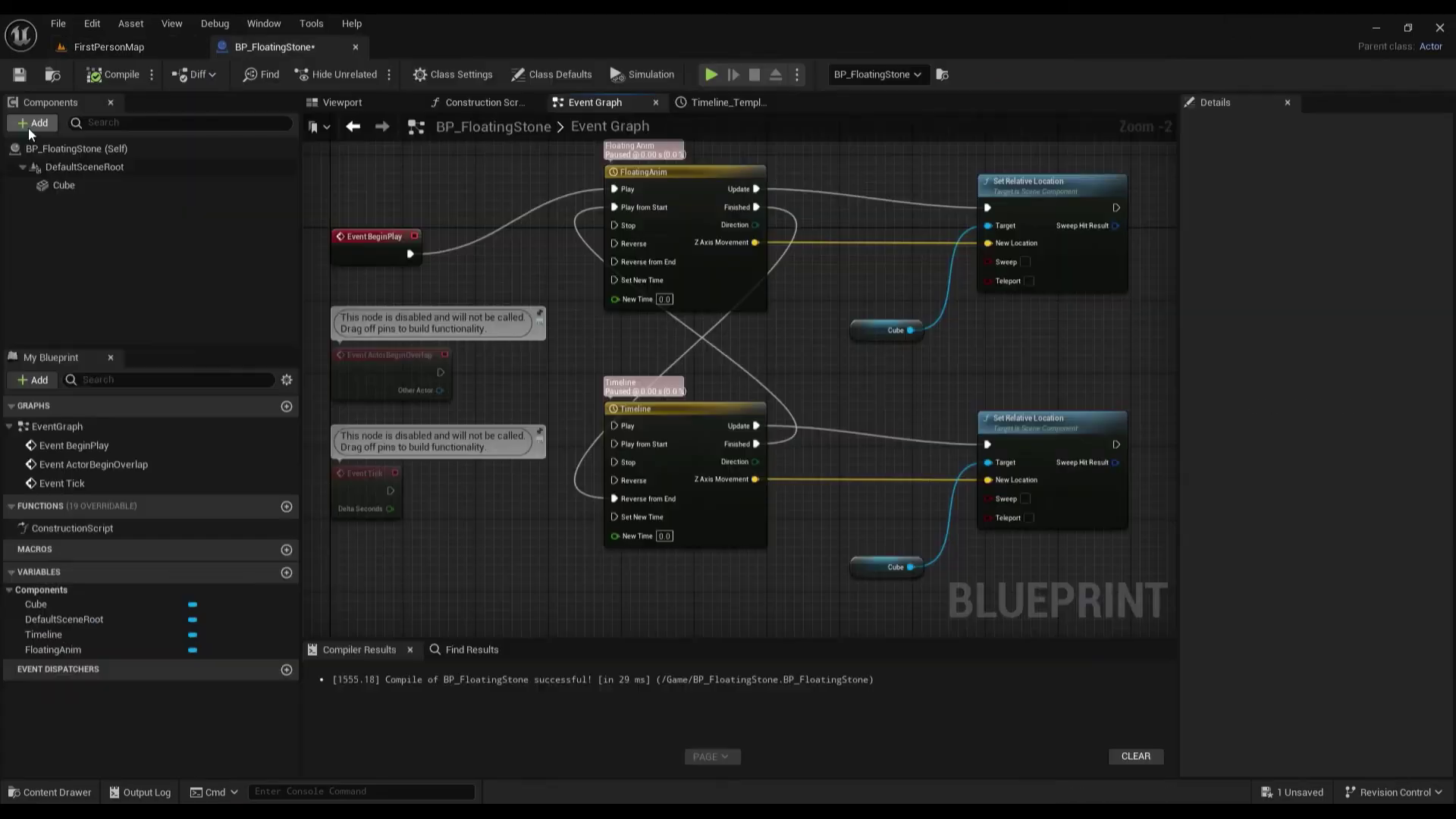
{"action": "left_click", "coordinate": [35, 123]}
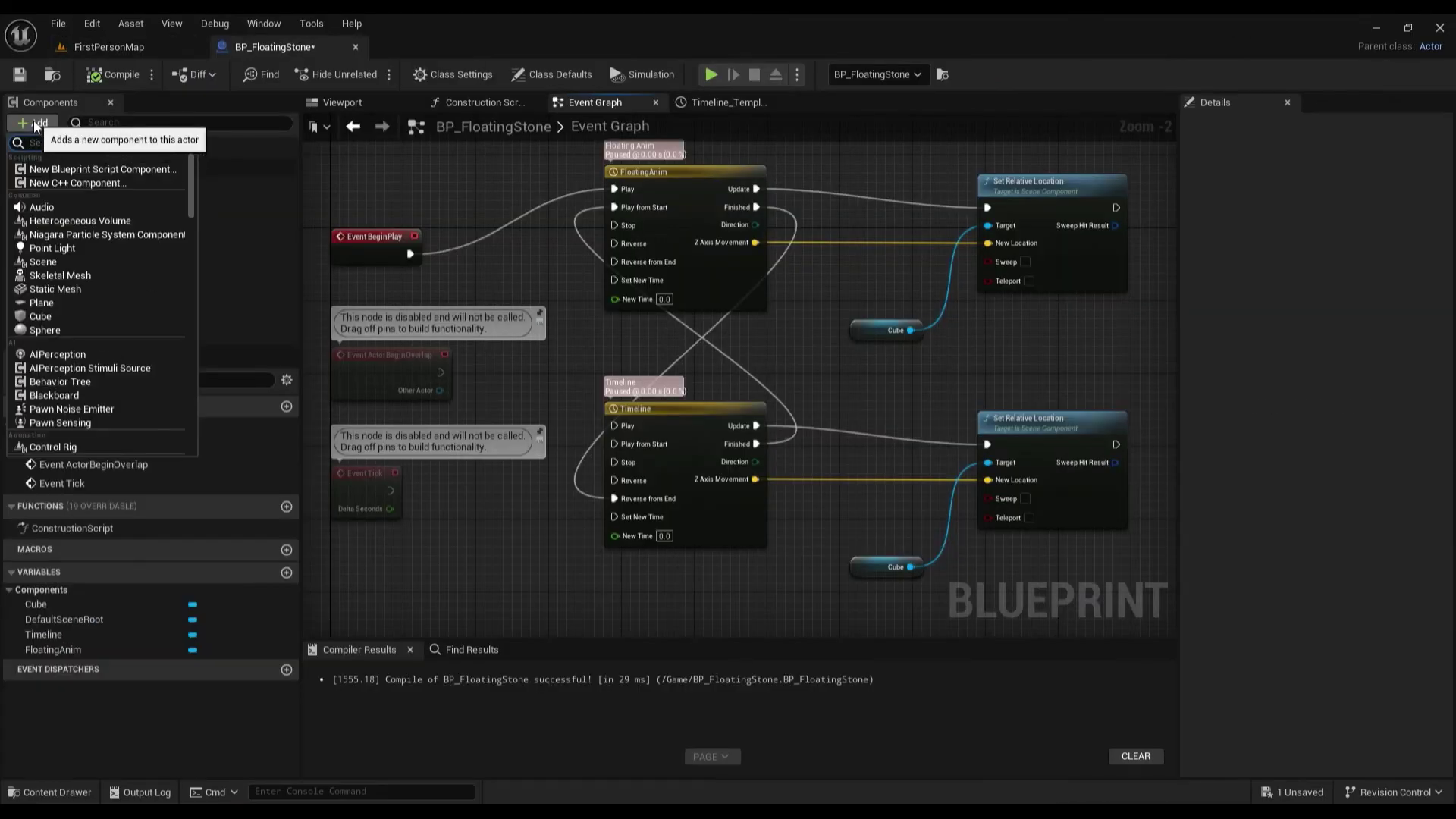
{"action": "type", "text": "rotat"}
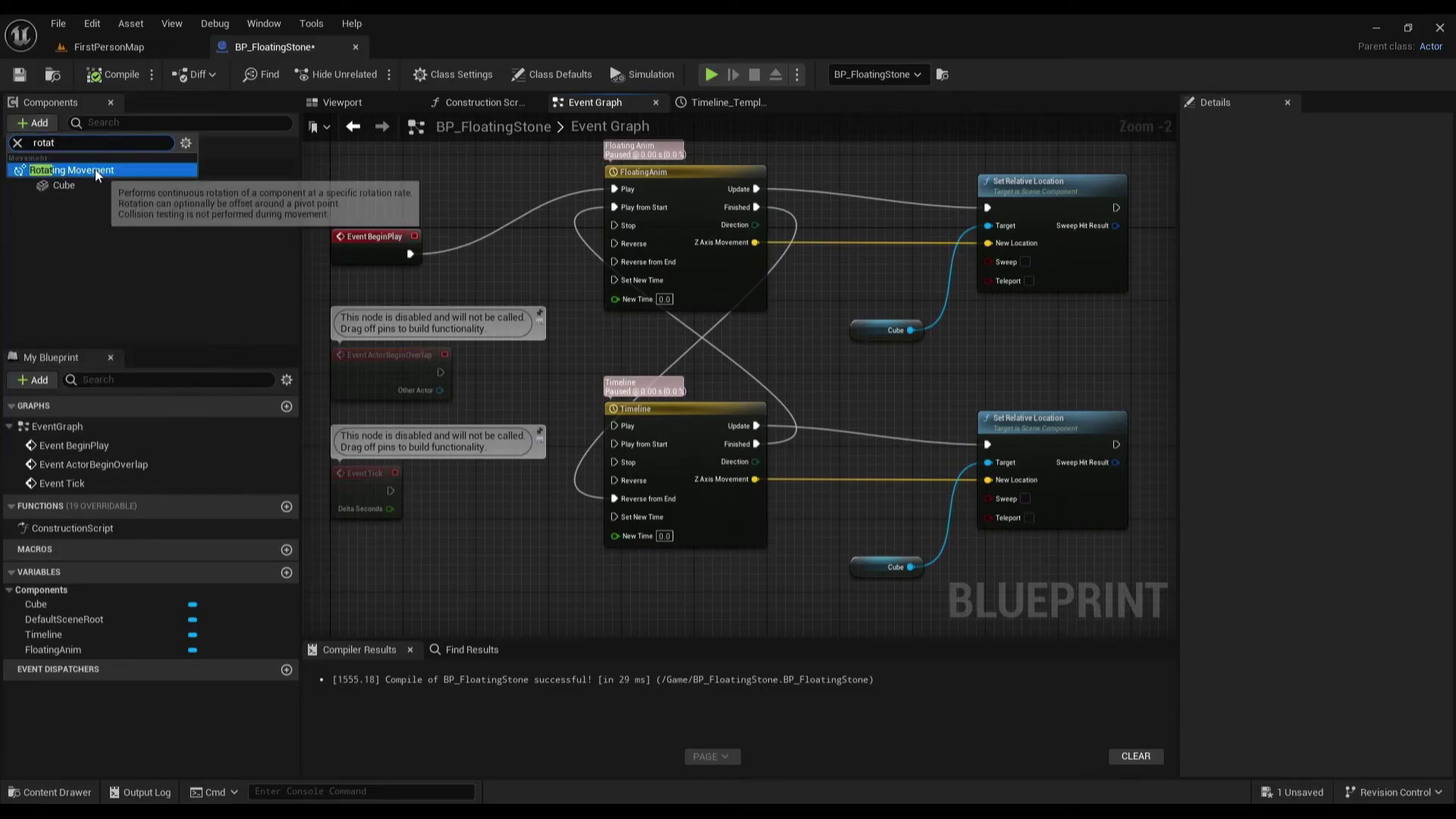
Add a Rotating Movement component to BP_FloatingStone with Z rotation rate 50
{"action": "left_click", "coordinate": [94, 173]}
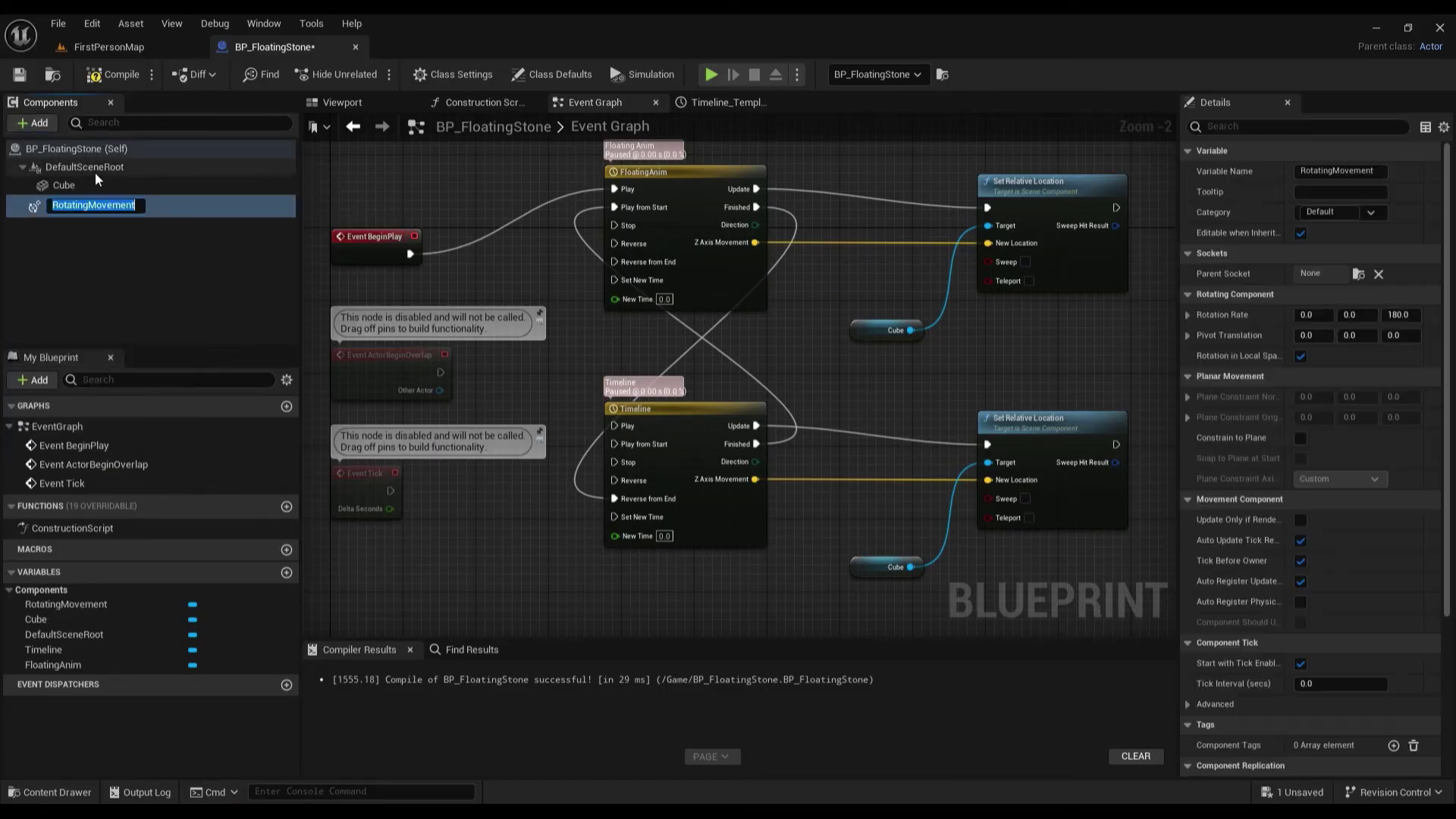
{"action": "key", "text": "Return"}
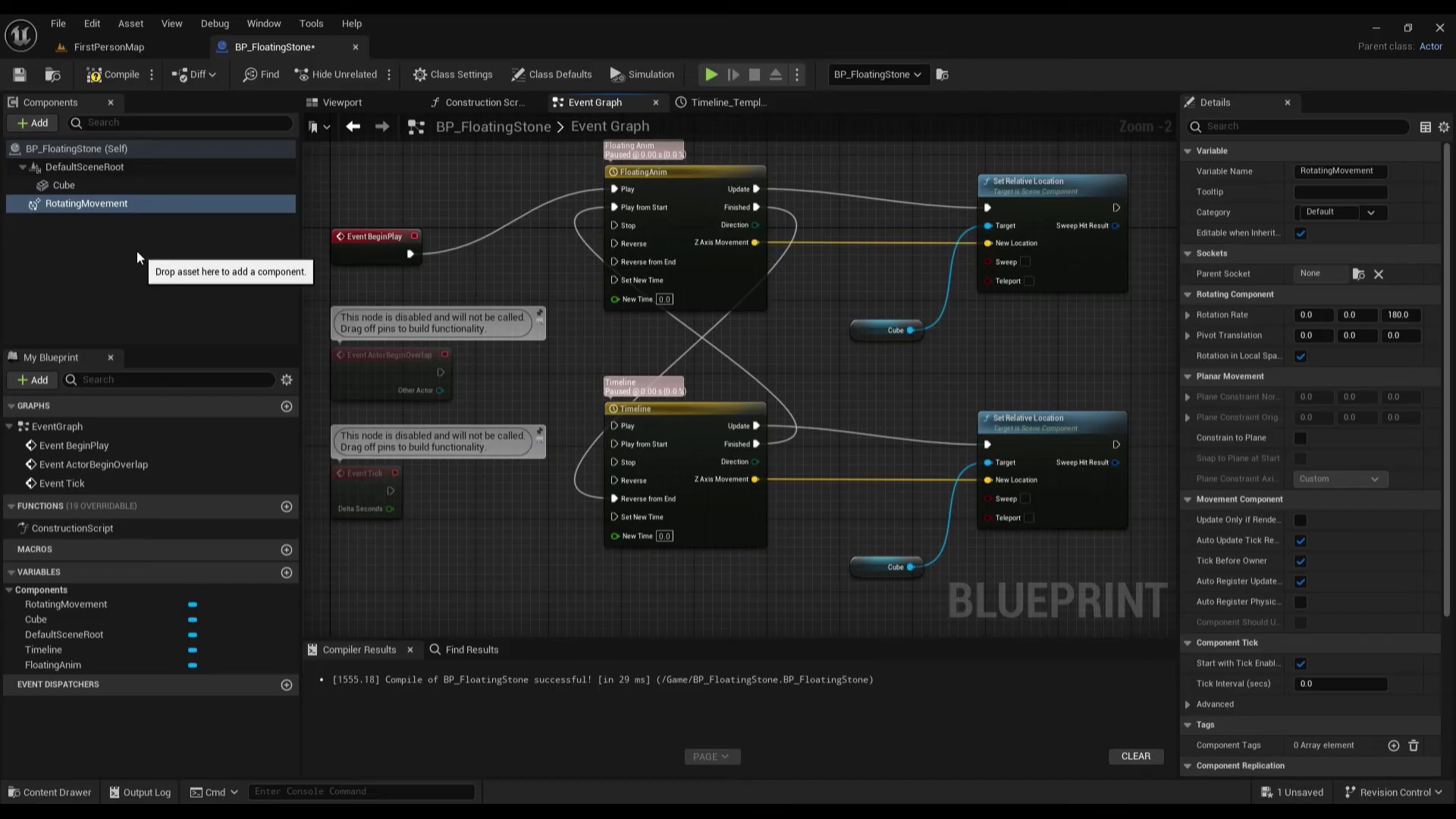
{"action": "left_click", "coordinate": [1399, 314]}
{"action": "type", "text": "50"}
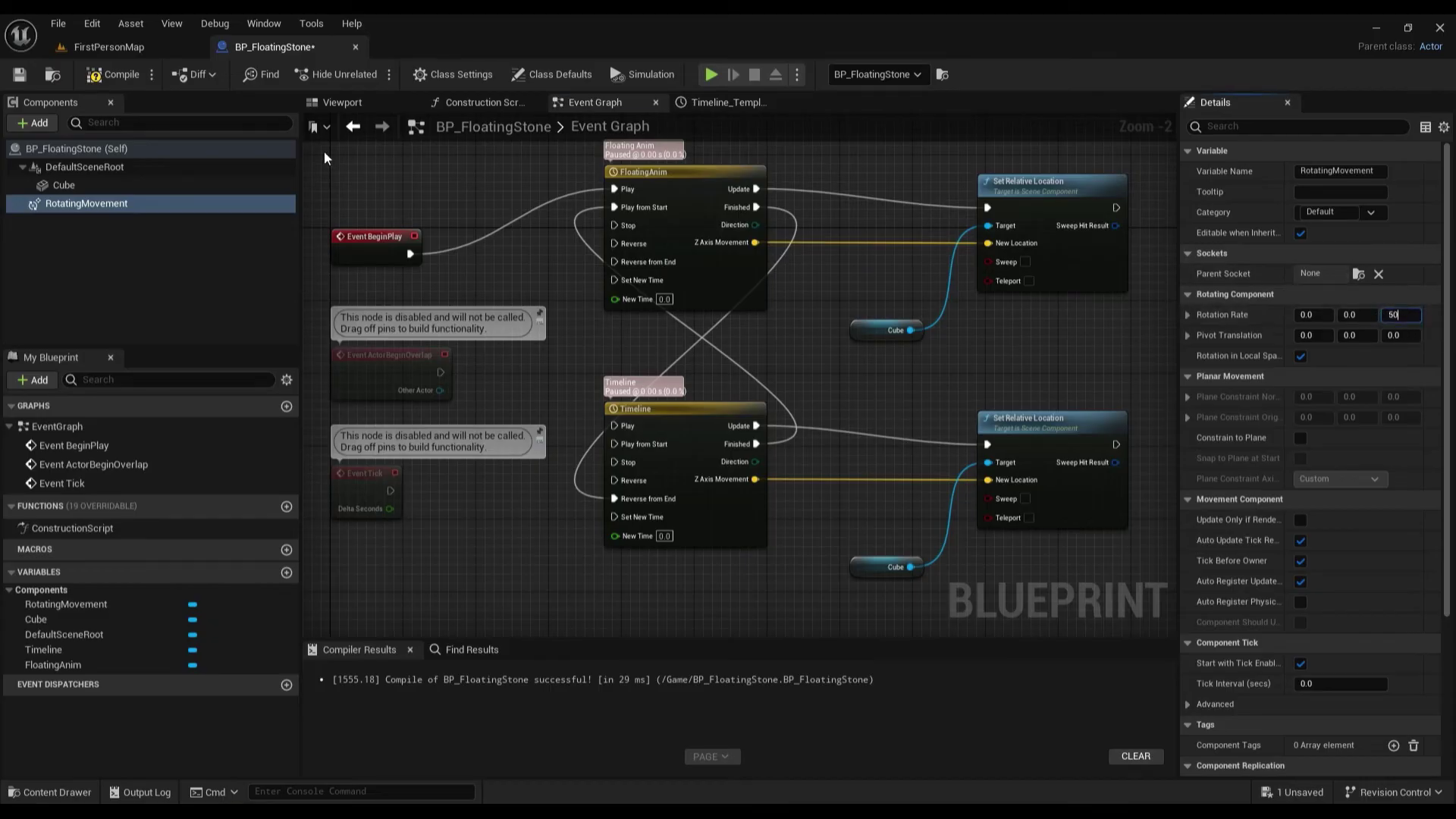
Play FirstPersonMap and walk toward the pillar to check its rotation
{"action": "left_click", "coordinate": [111, 49]}
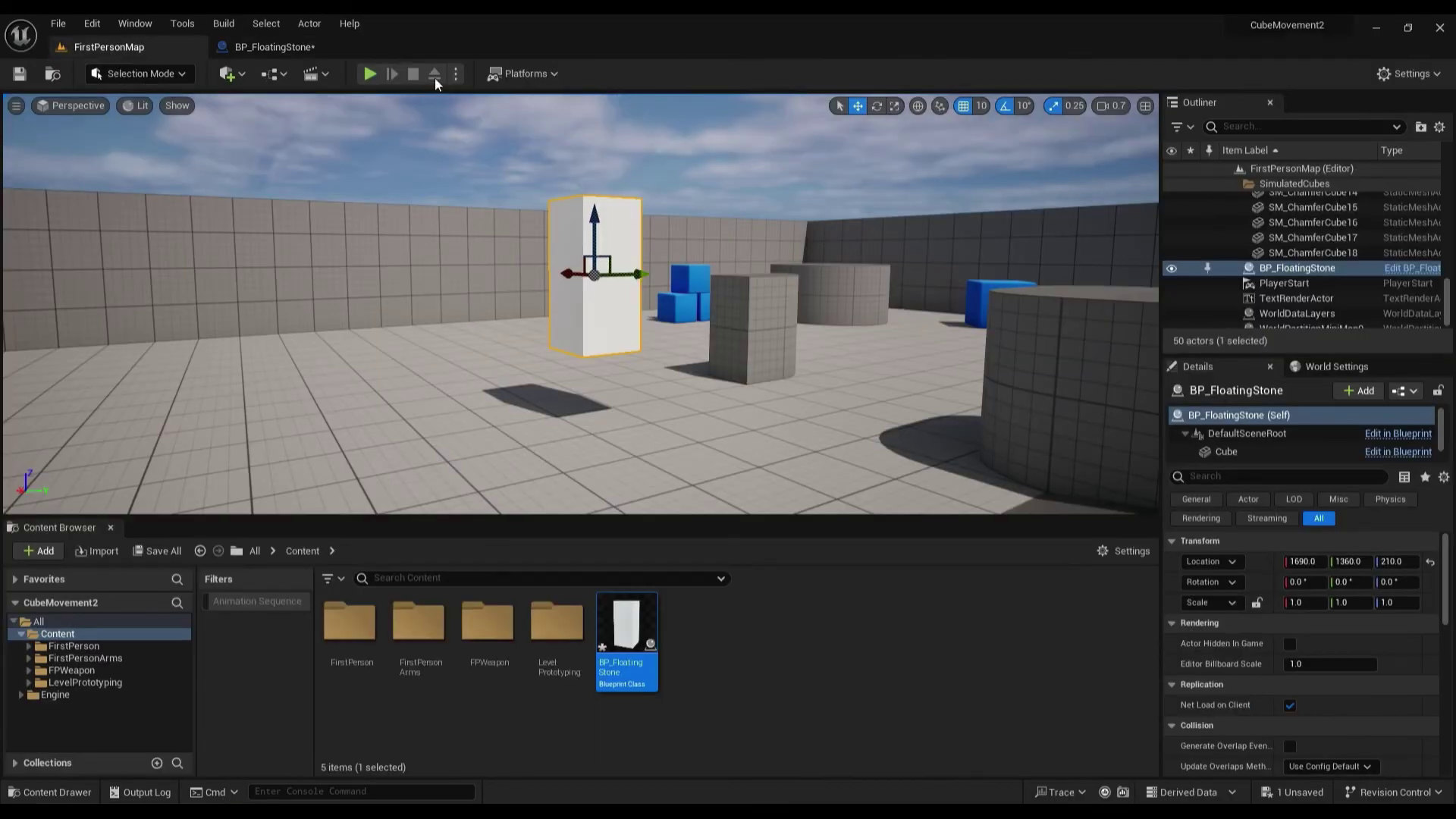
{"action": "left_click", "coordinate": [369, 75]}
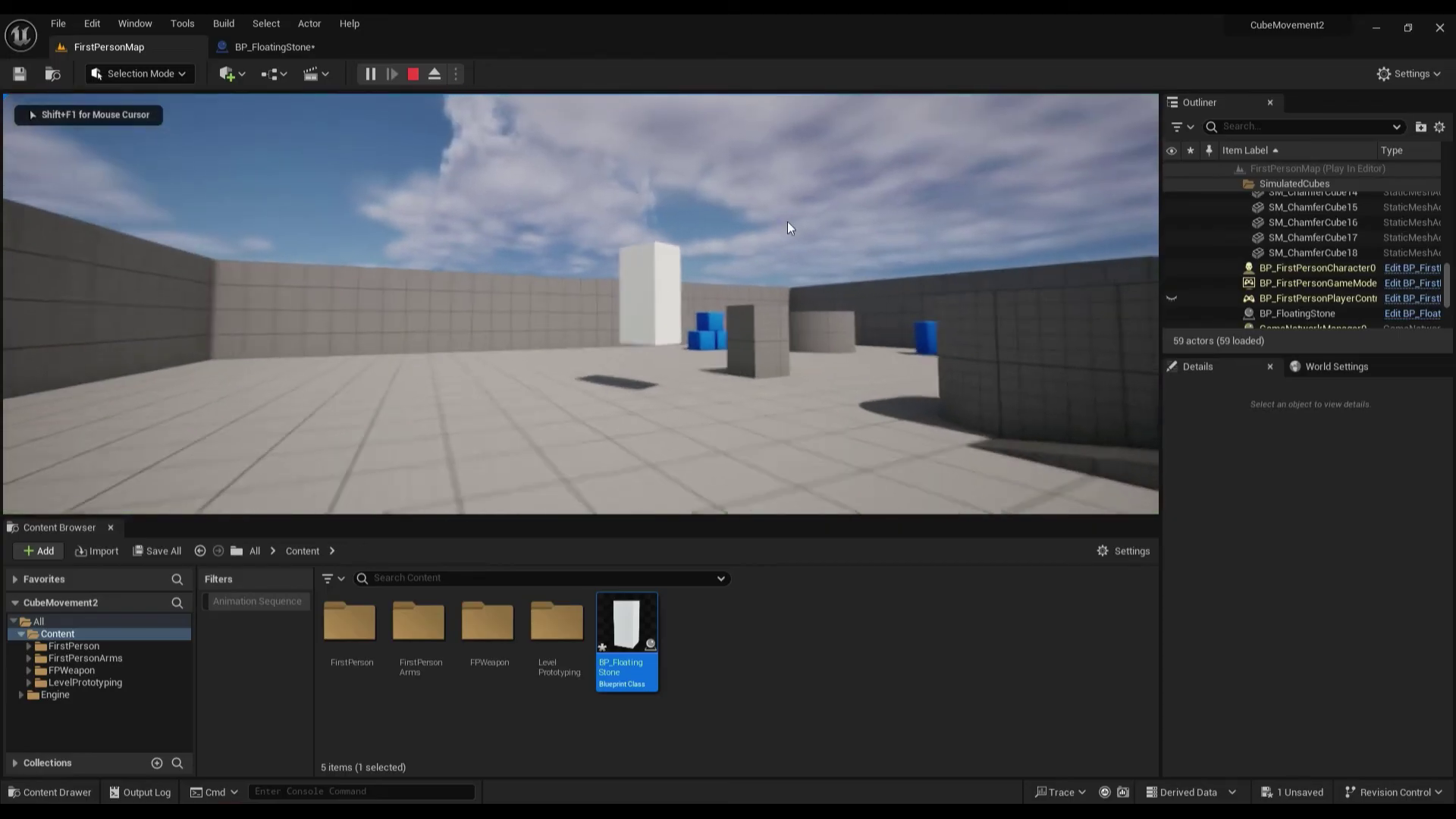
{"action": "key", "text": "w"}
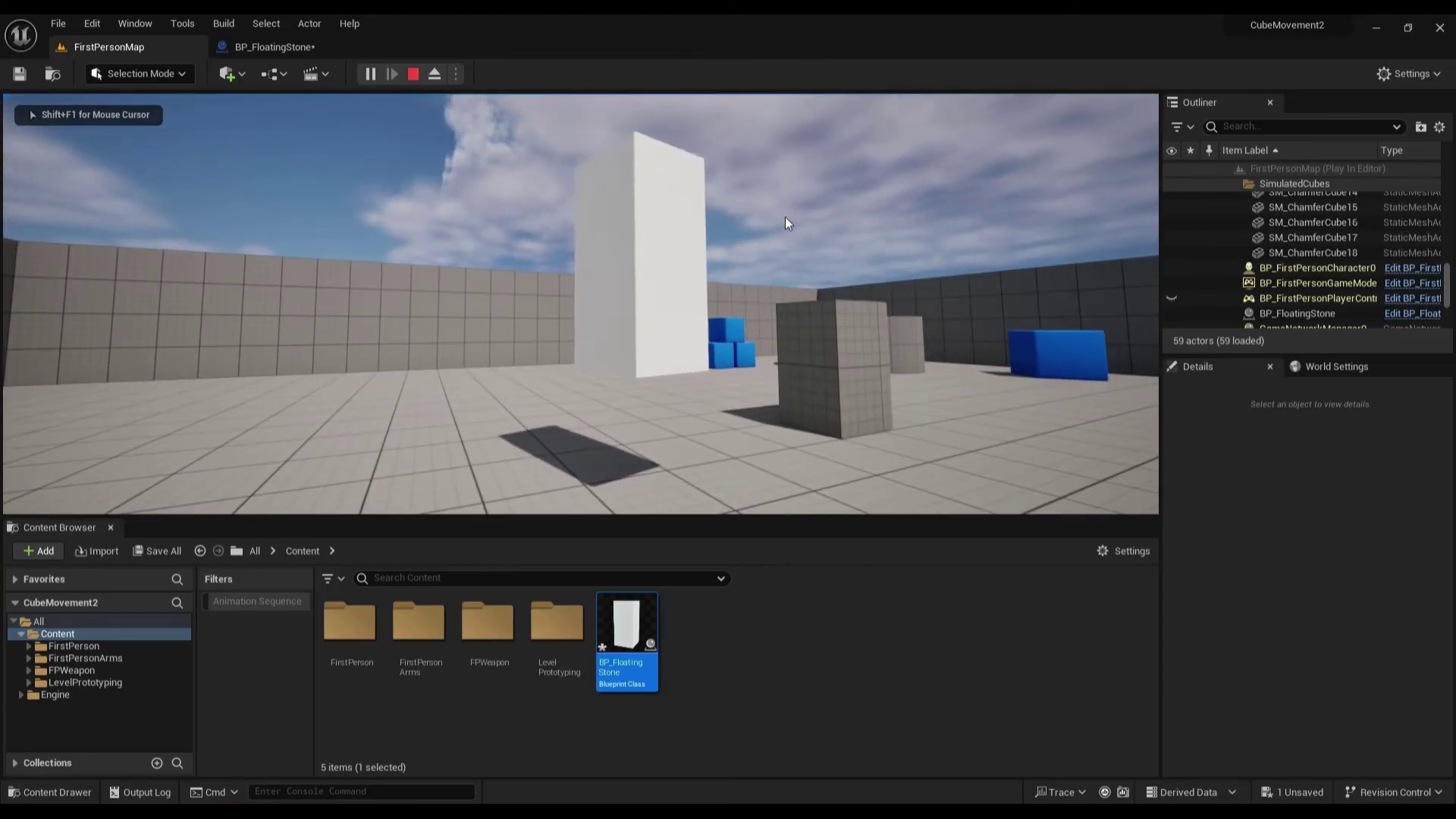
End the play session and open Quixel Bridge to find a Megascans rock
{"action": "key", "text": "Escape"}
{"action": "left_click", "coordinate": [228, 75]}
{"action": "left_click", "coordinate": [258, 122]}
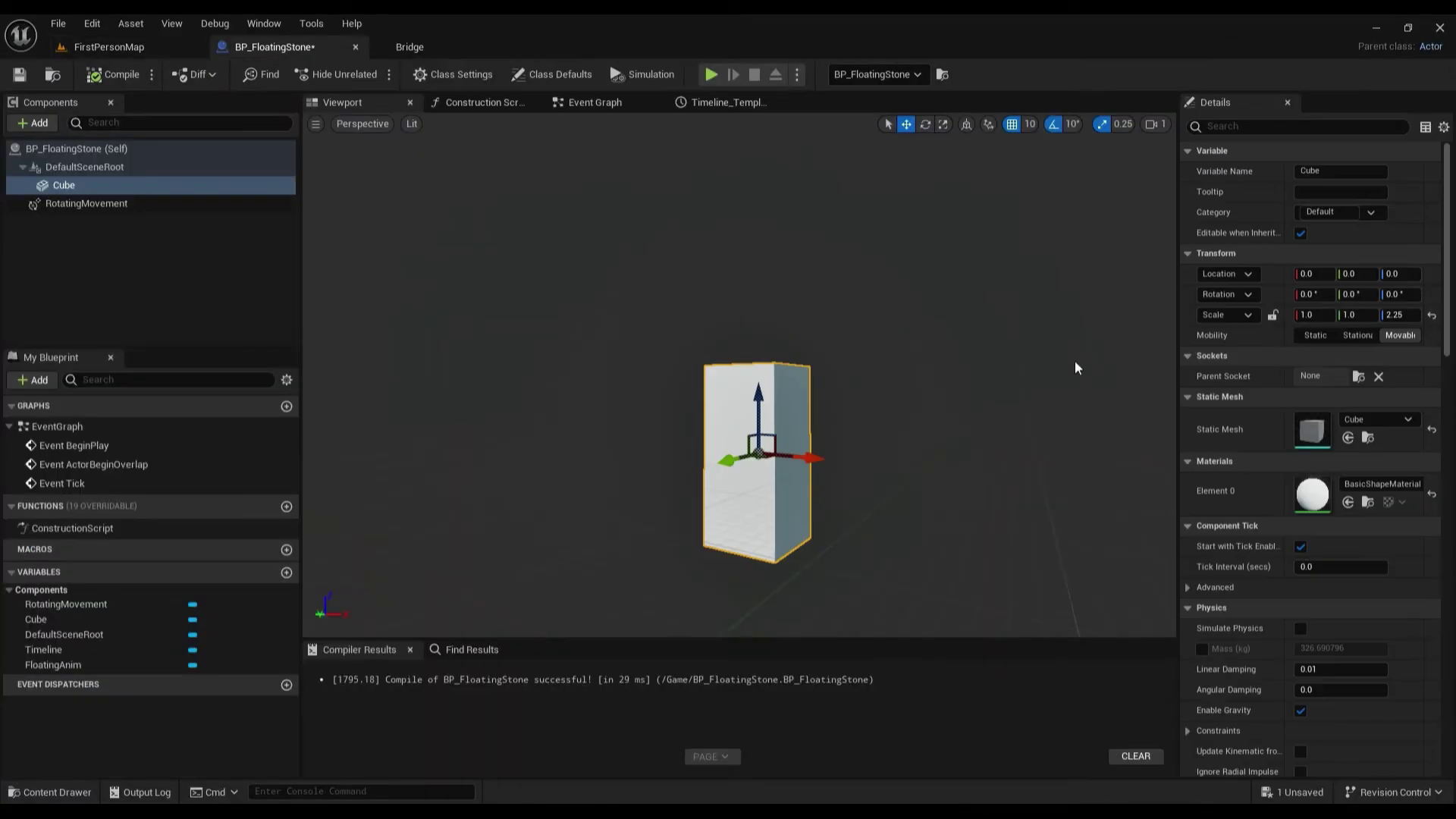
Give the cube the Nordic beach rock mesh and its matching material
{"action": "left_click", "coordinate": [1381, 423]}
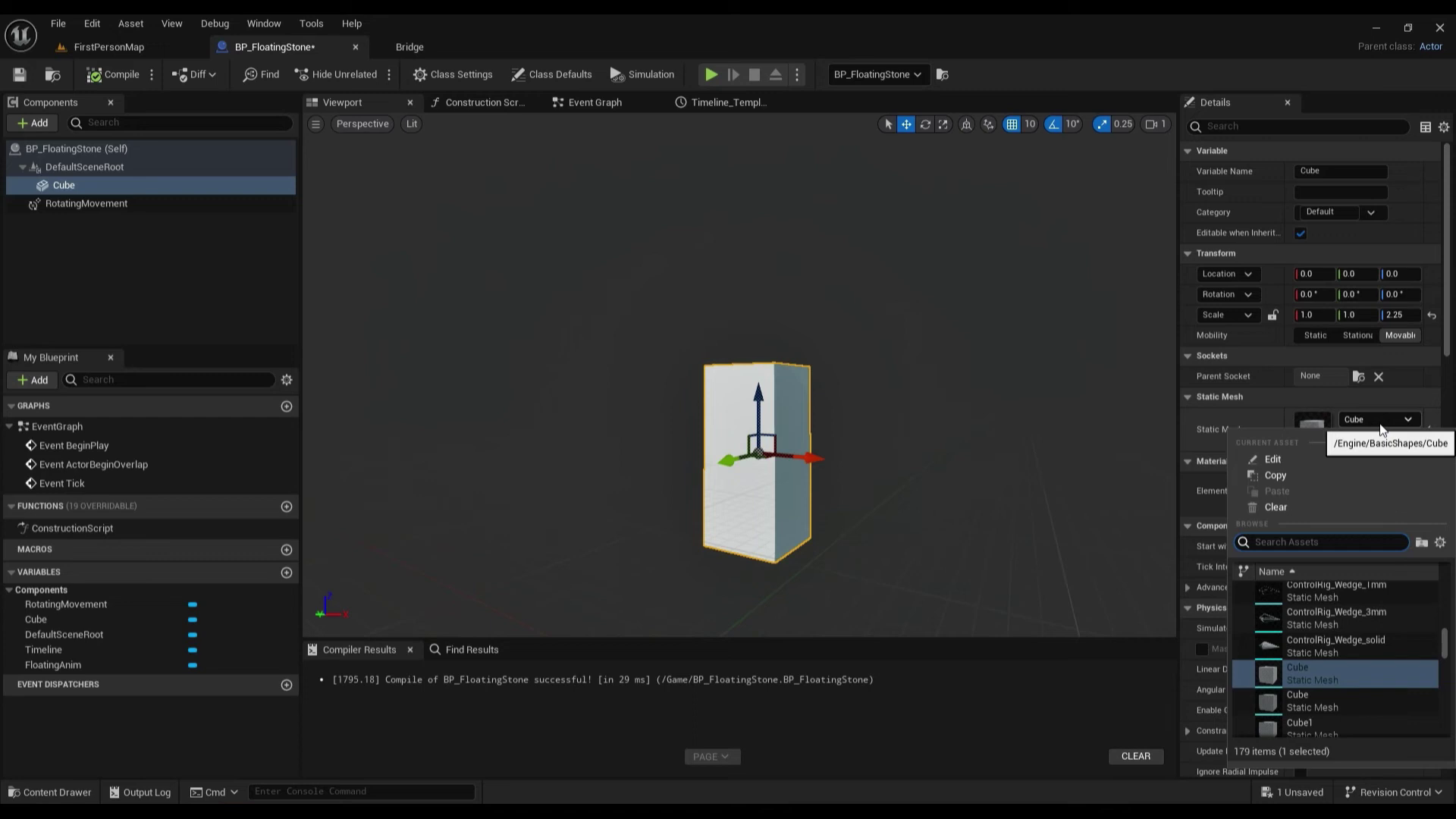
{"action": "type", "text": "nor"}
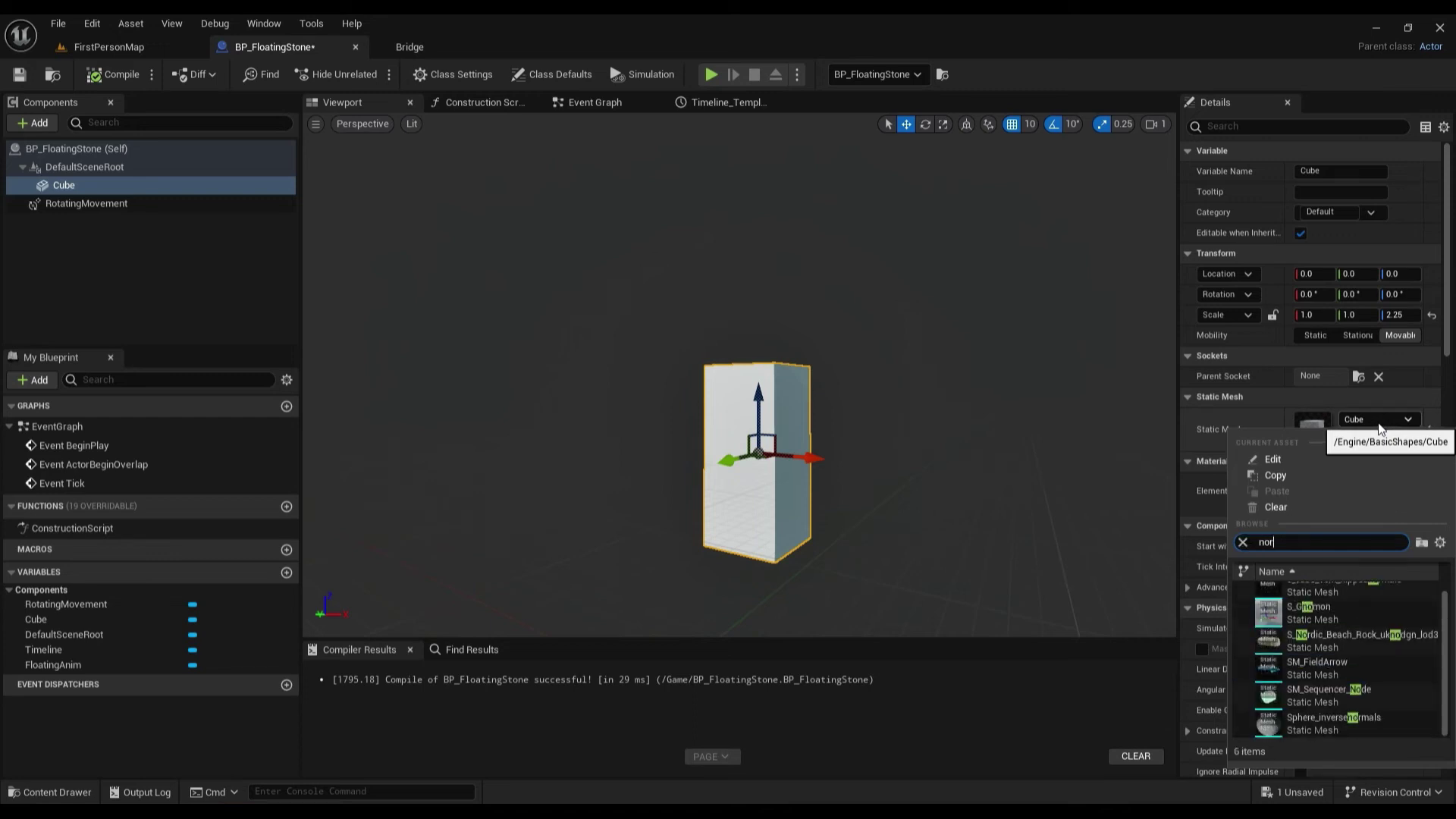
{"action": "type", "text": "fdic"}
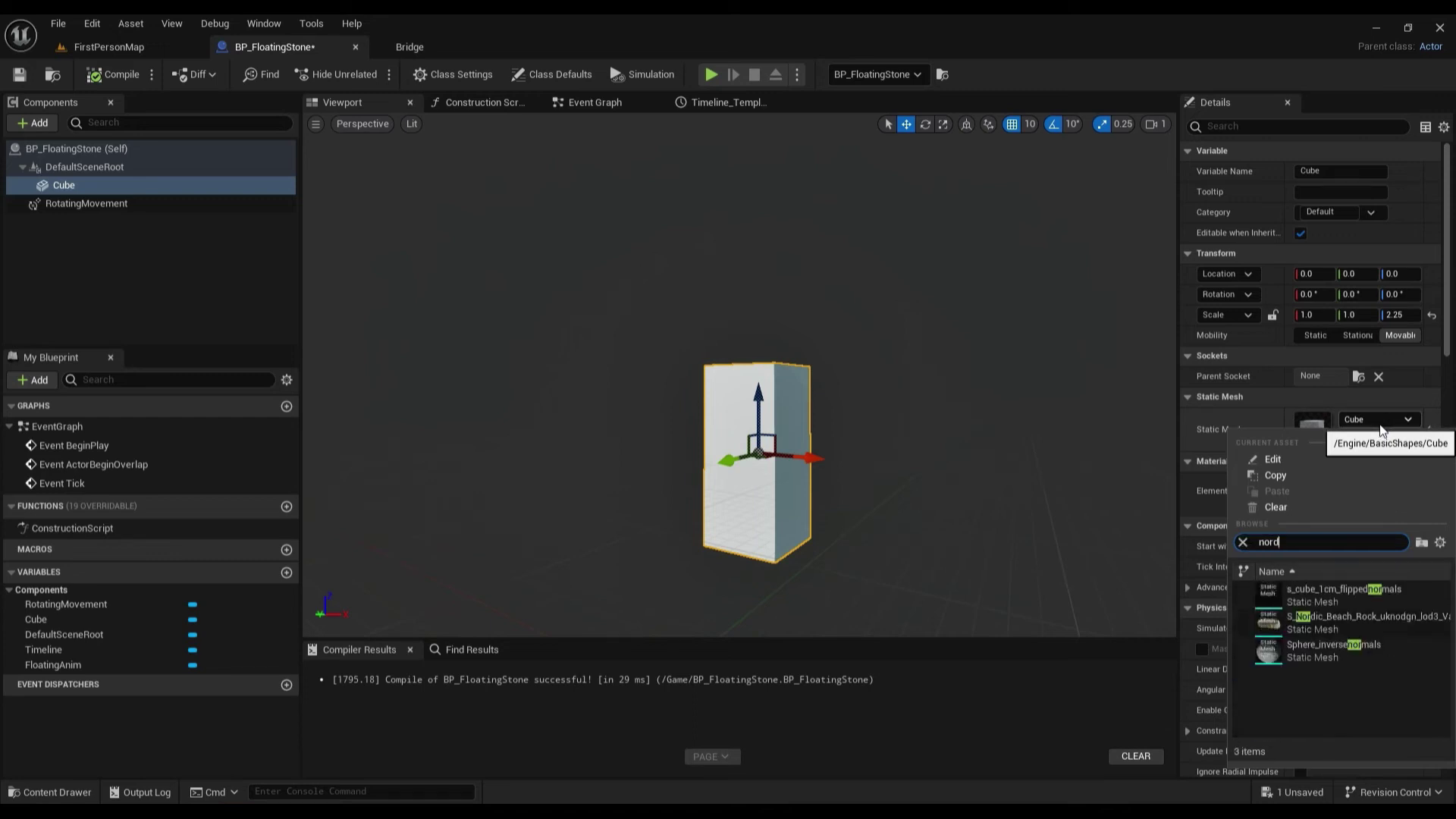
{"action": "left_click", "coordinate": [1324, 580]}
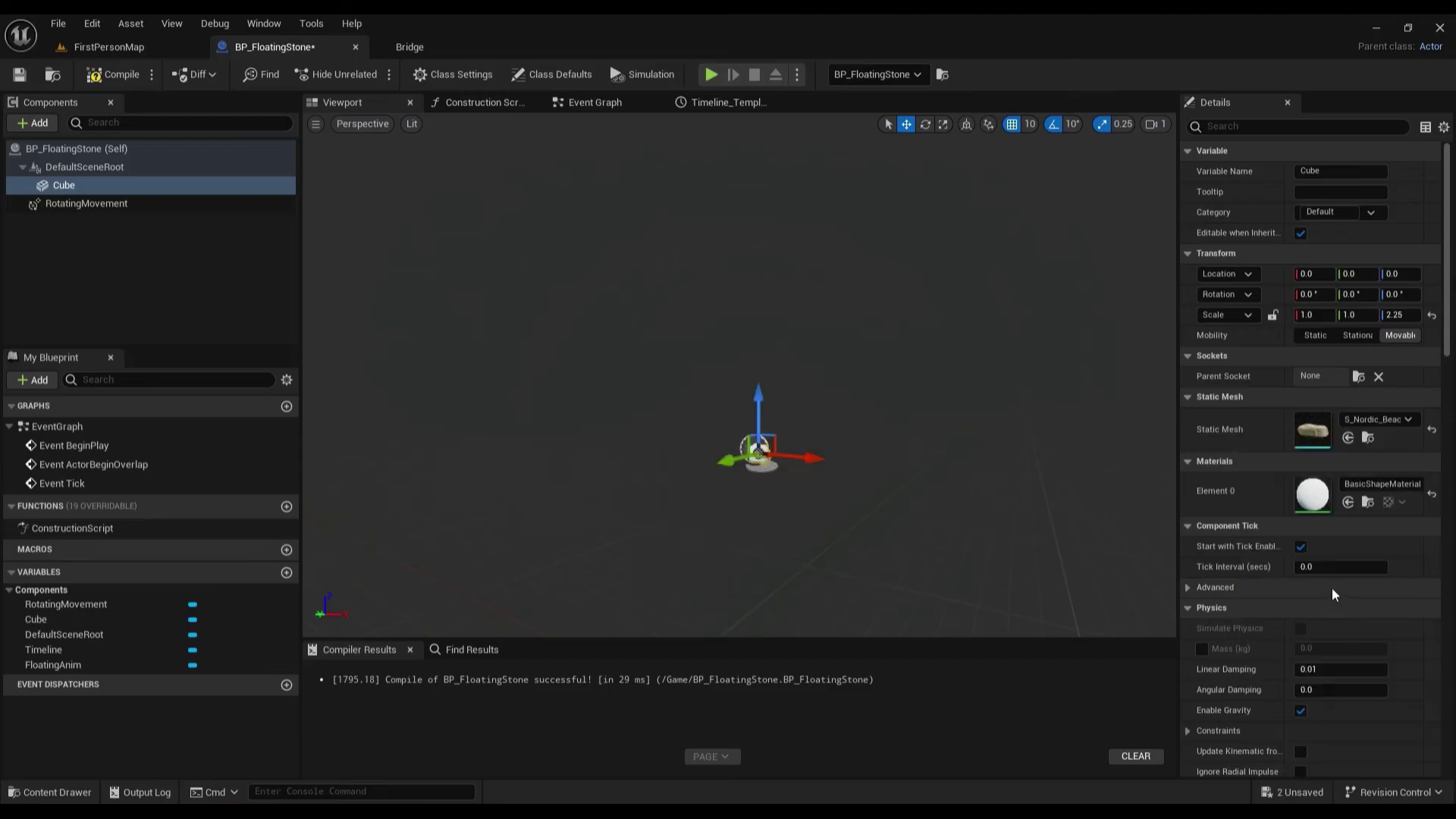
{"action": "left_click", "coordinate": [1376, 486]}
{"action": "type", "text": "no"}
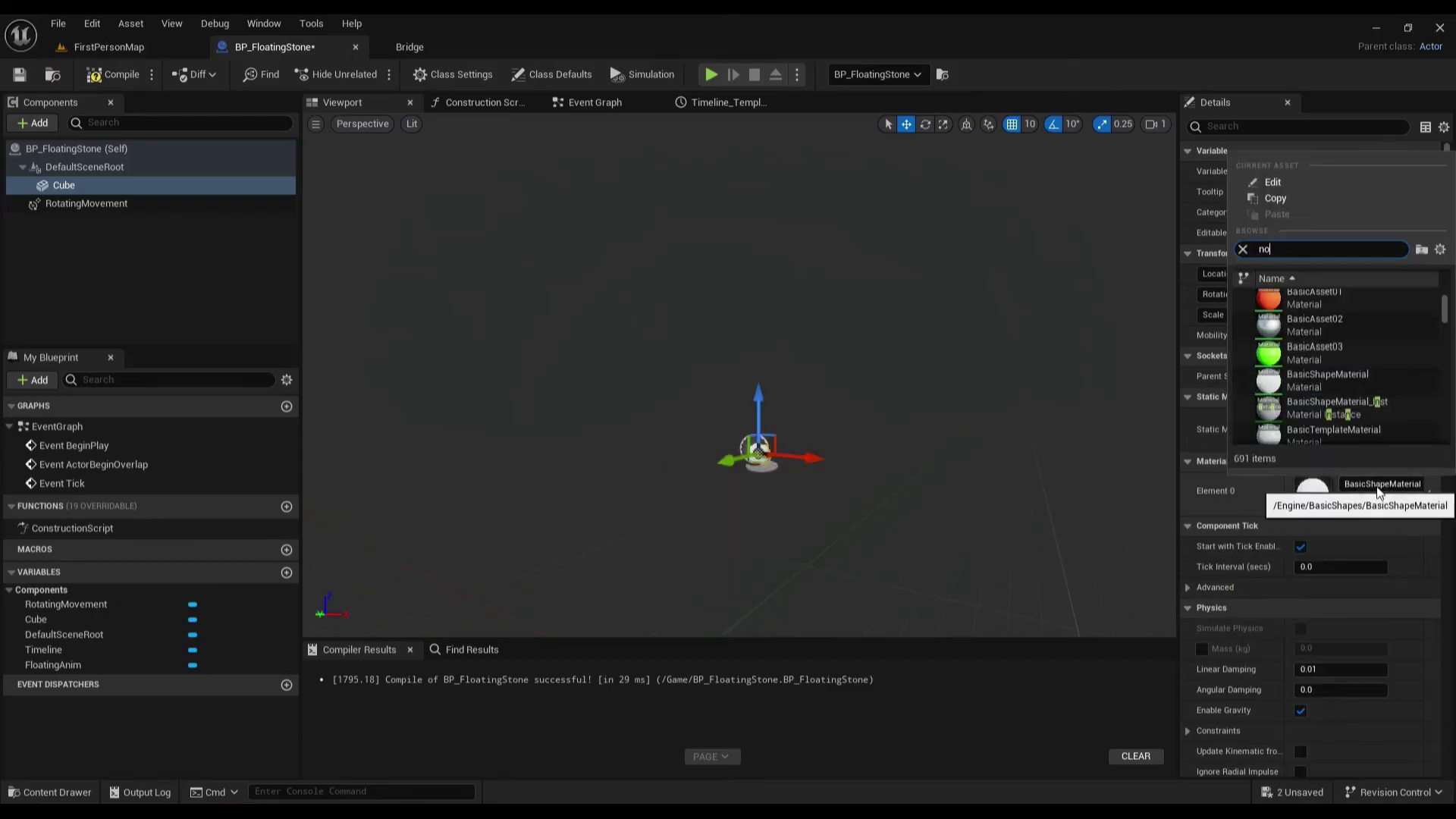
{"action": "type", "text": "rd"}
{"action": "left_click", "coordinate": [1385, 316]}
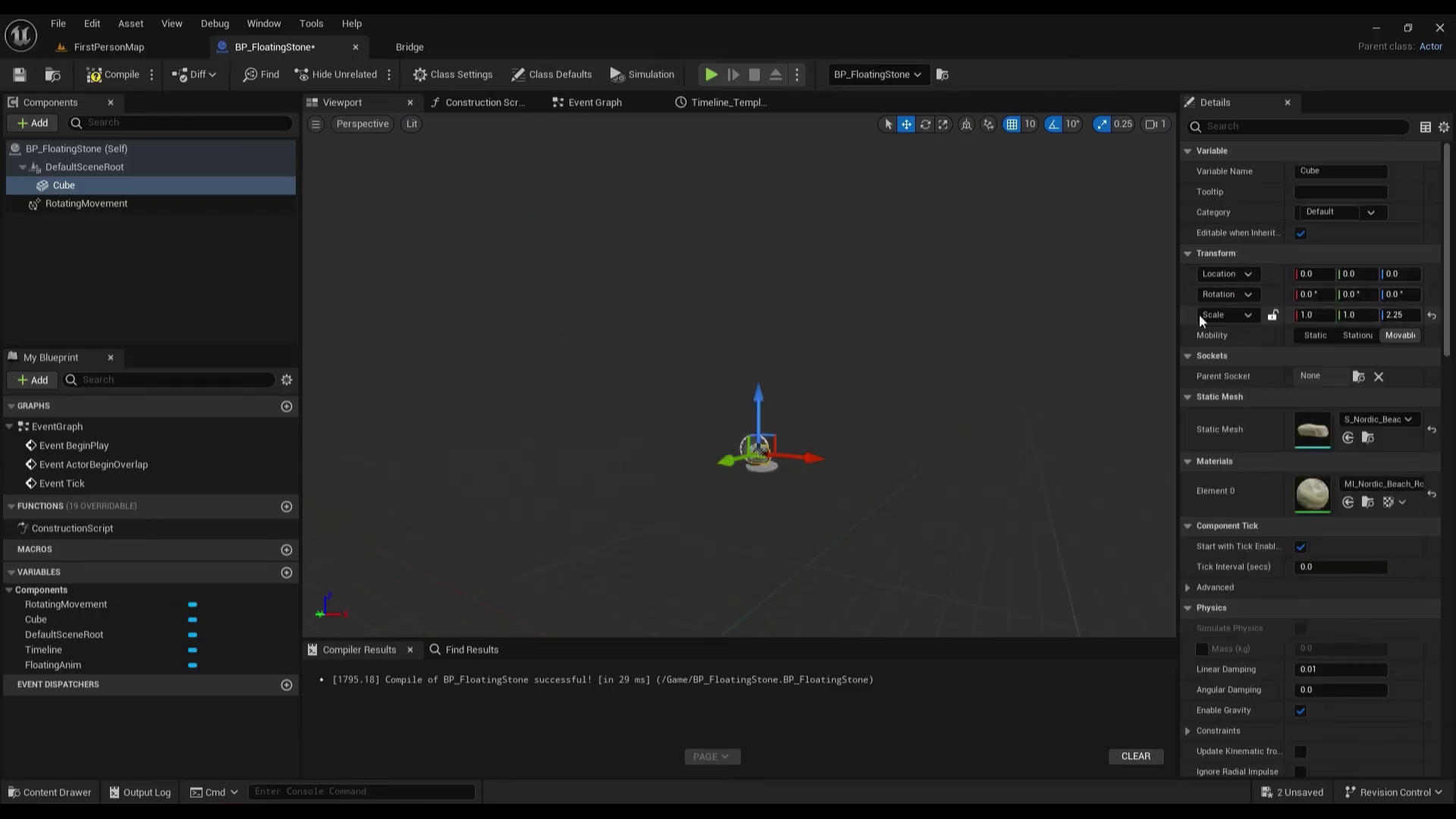
Scale the rock to about 7, 7, 8.25, rotate it 90°, and compile
{"action": "key", "text": "r"}
{"action": "left_click_drag", "start_coordinate": [750, 441], "coordinate": [1320, 421]}
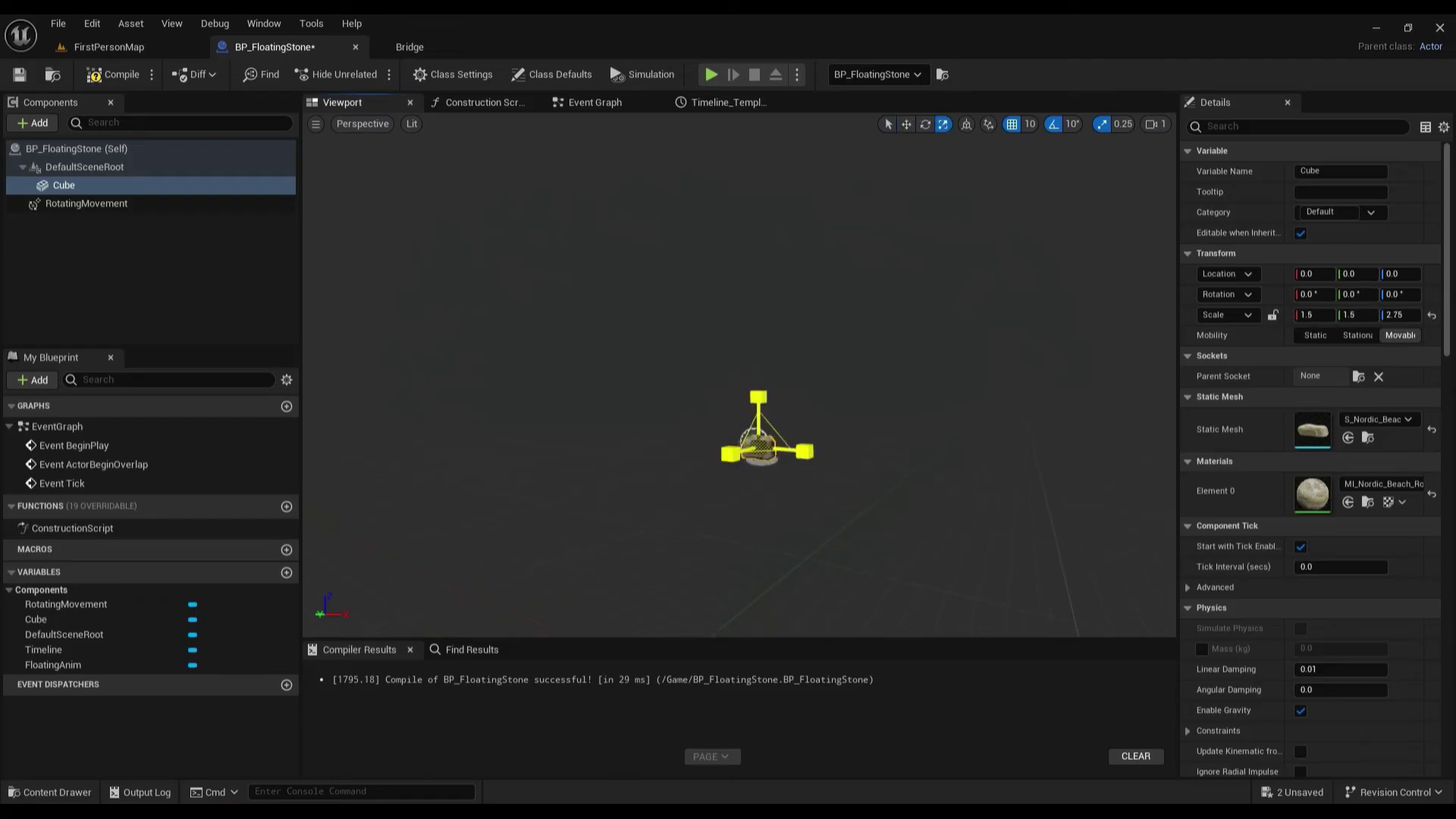
{"action": "mouse_move", "coordinate": [759, 442]}
{"action": "left_mouse_down"}
{"action": "mouse_move", "coordinate": [796, 433]}
{"action": "mouse_move", "coordinate": [563, 269]}
{"action": "mouse_move", "coordinate": [511, 261]}
{"action": "left_mouse_up"}
{"action": "key", "text": "e"}
{"action": "key", "text": "w"}
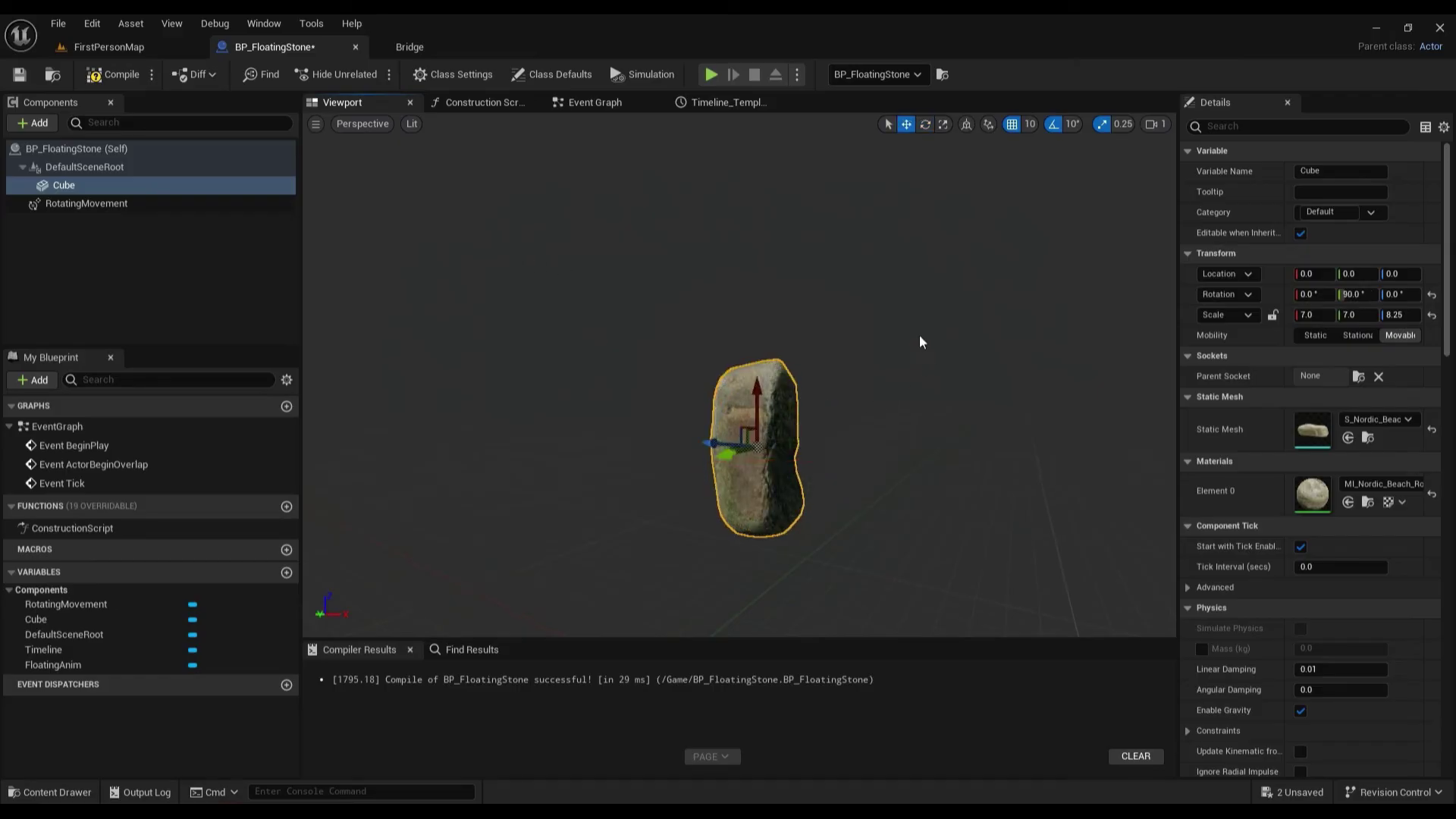
{"action": "left_click", "coordinate": [96, 76]}
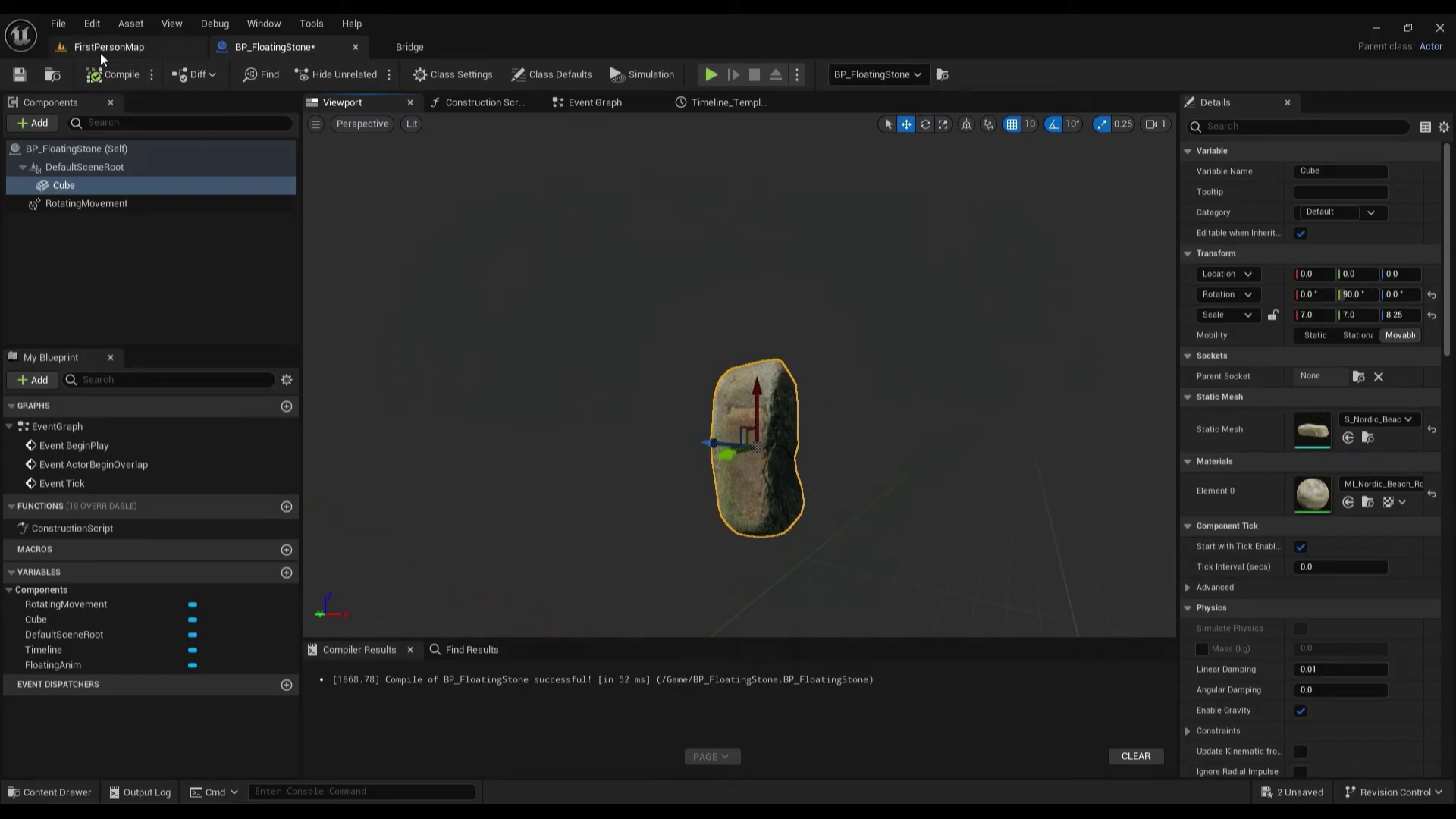
Play-test FirstPersonMap with both floating rocks, then stop the session
{"action": "left_click", "coordinate": [100, 49]}
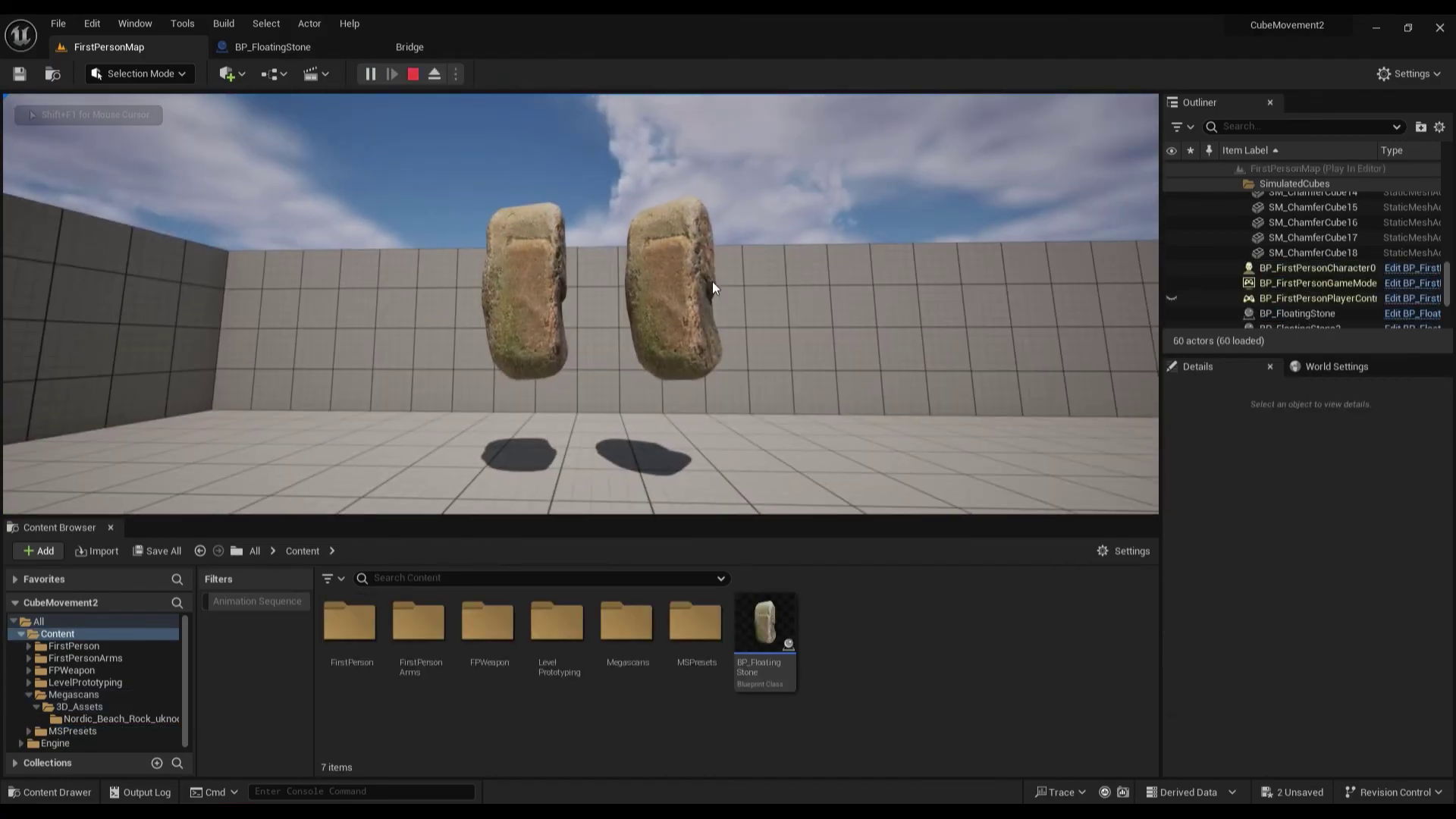
{"action": "key", "text": "Escape"}
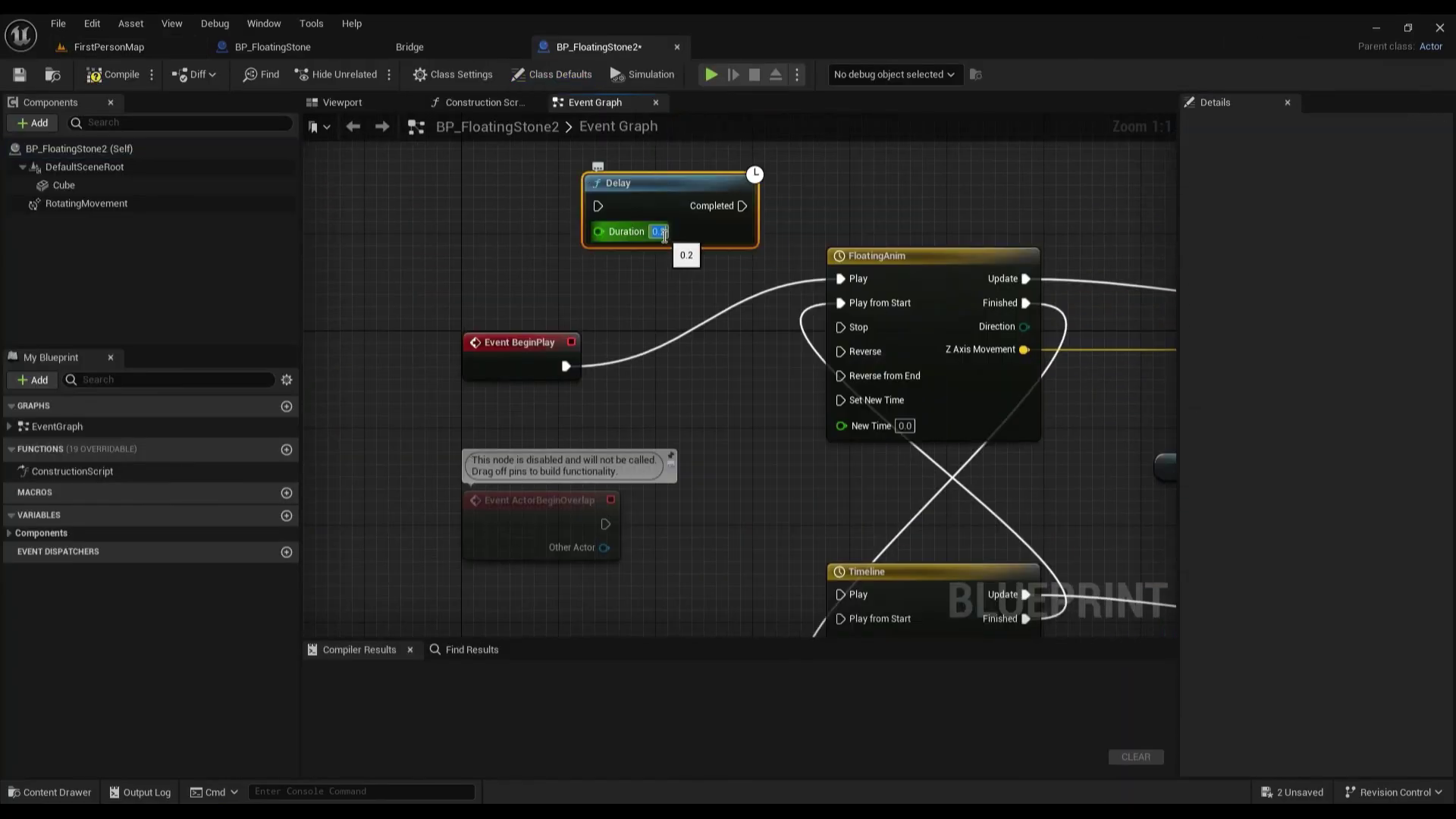
Wire the 0.5-second Delay node to run right after Event BeginPlay
{"action": "left_click_drag", "start_coordinate": [673, 243], "coordinate": [571, 367]}
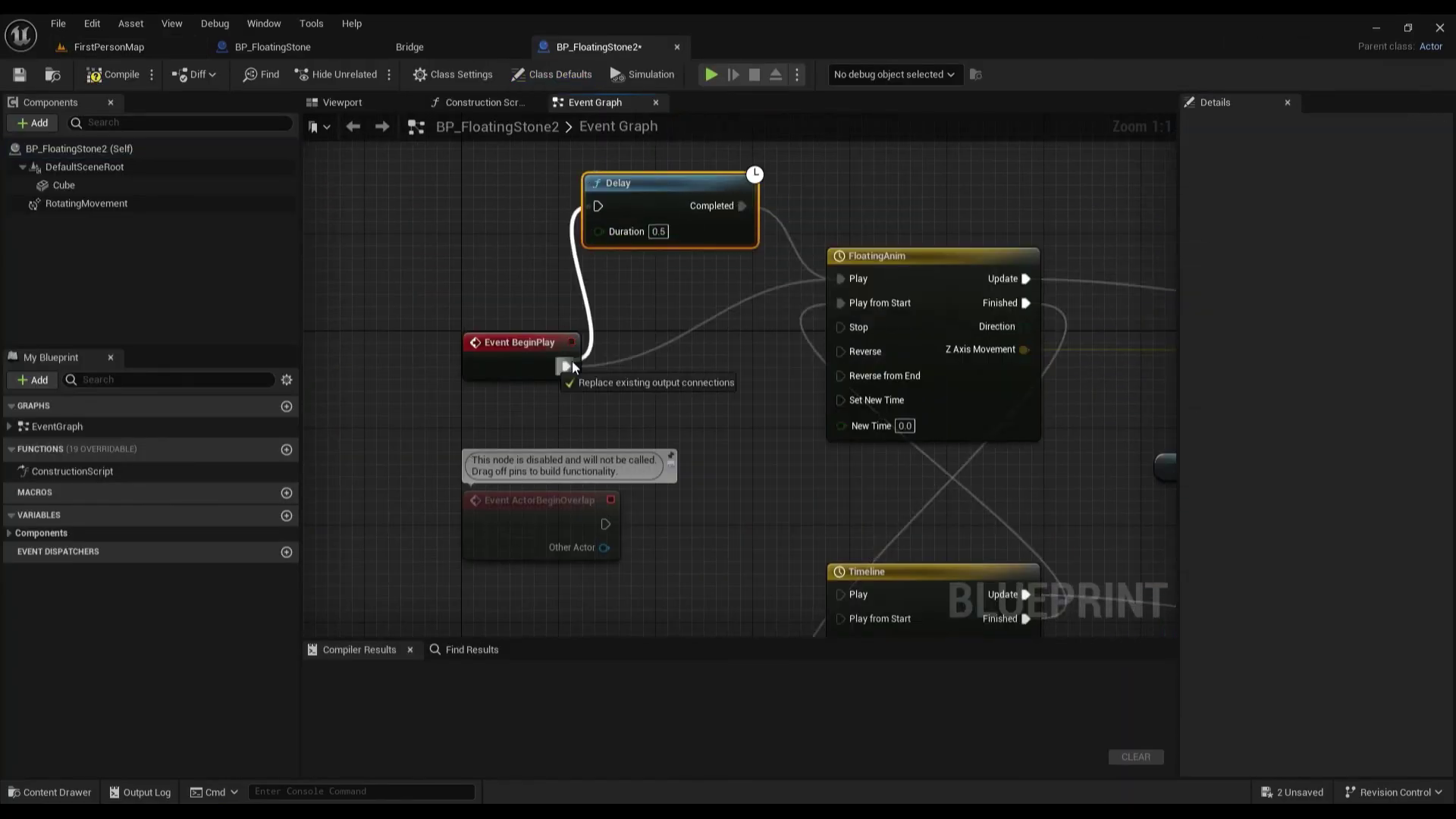